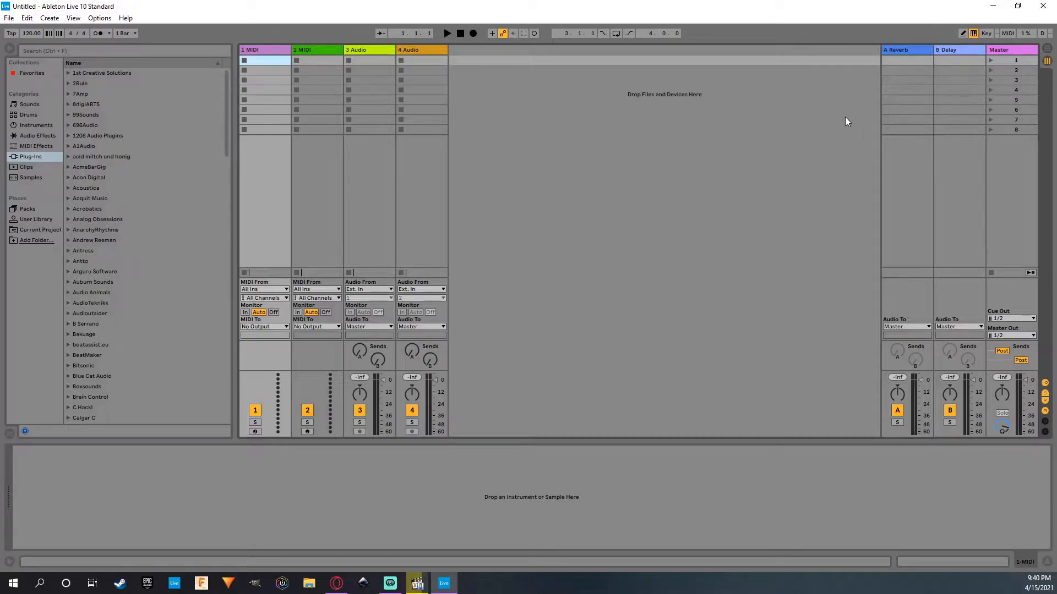
# Switch to the Arrangement View and delete three of the default tracks, leaving a single audio track.
pyautogui.click(1046, 49)
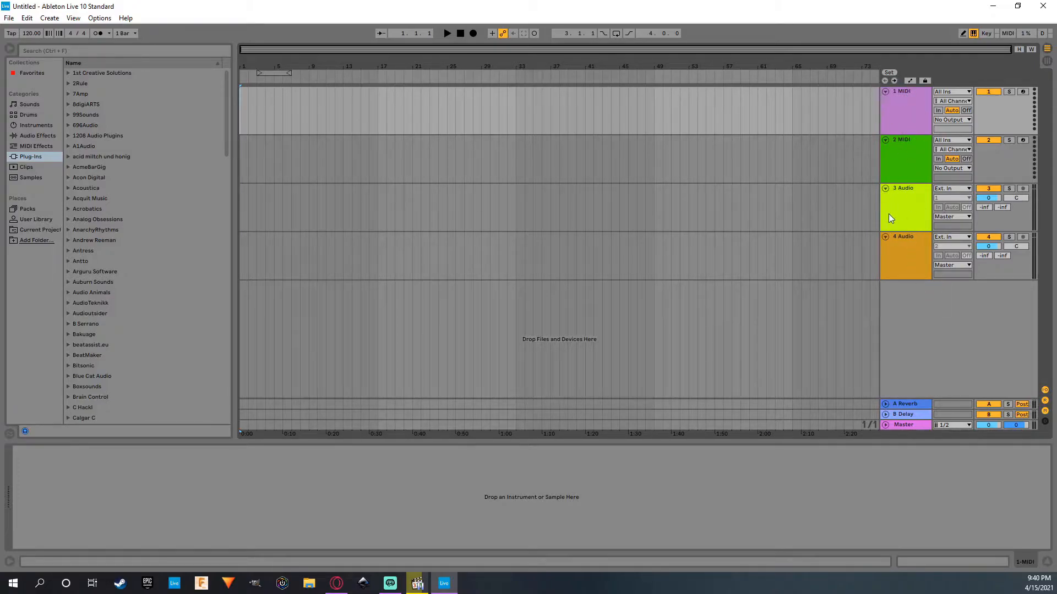
pyautogui.moveTo(906, 215)
pyautogui.mouseDown()
pyautogui.moveTo(908, 145)
pyautogui.moveTo(904, 229)
pyautogui.mouseUp()
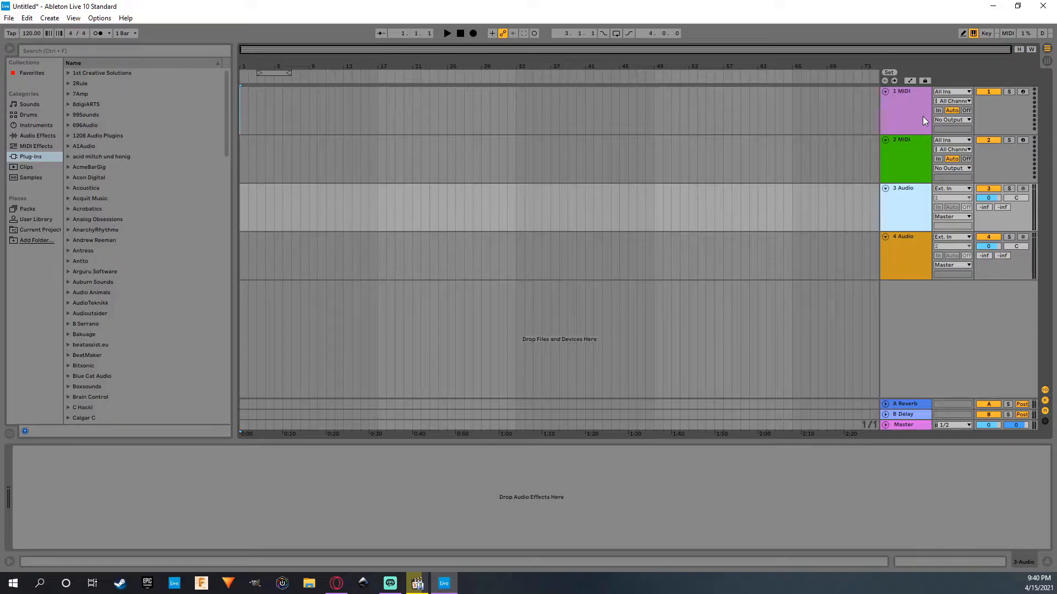
pyautogui.click(904, 113)
pyautogui.press('Delete')
pyautogui.press('Delete')
pyautogui.press('Delete')
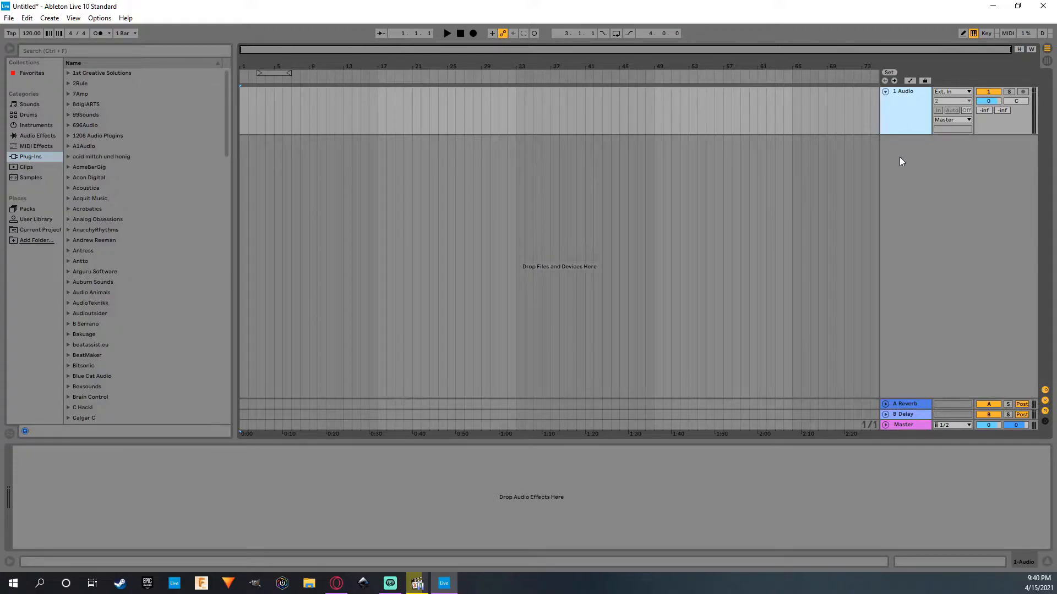
# Change the colour of the remaining audio track to white.
pyautogui.click(741, 121)
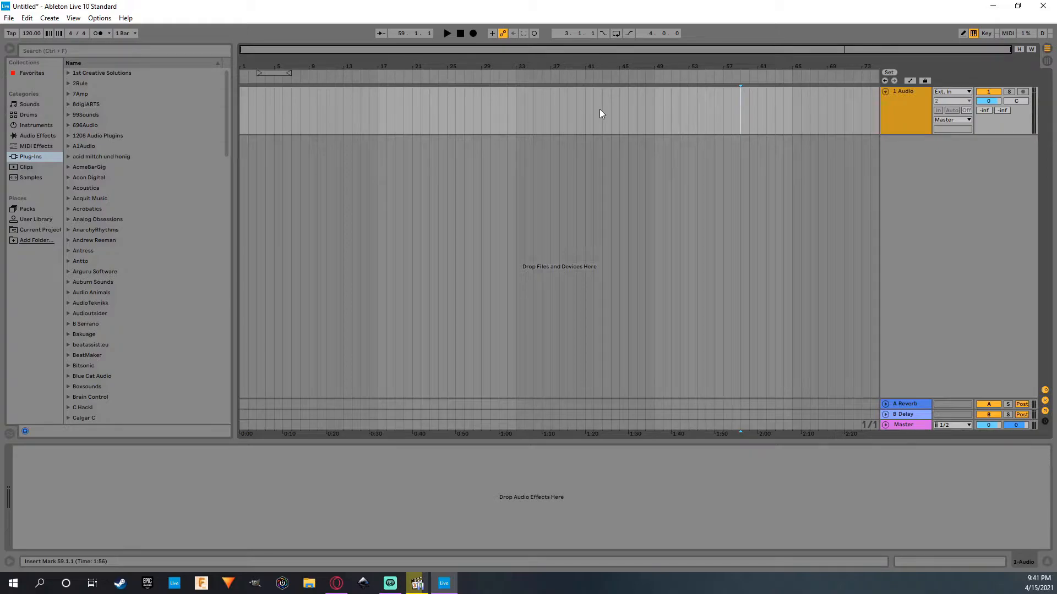
pyautogui.rightClick(898, 132)
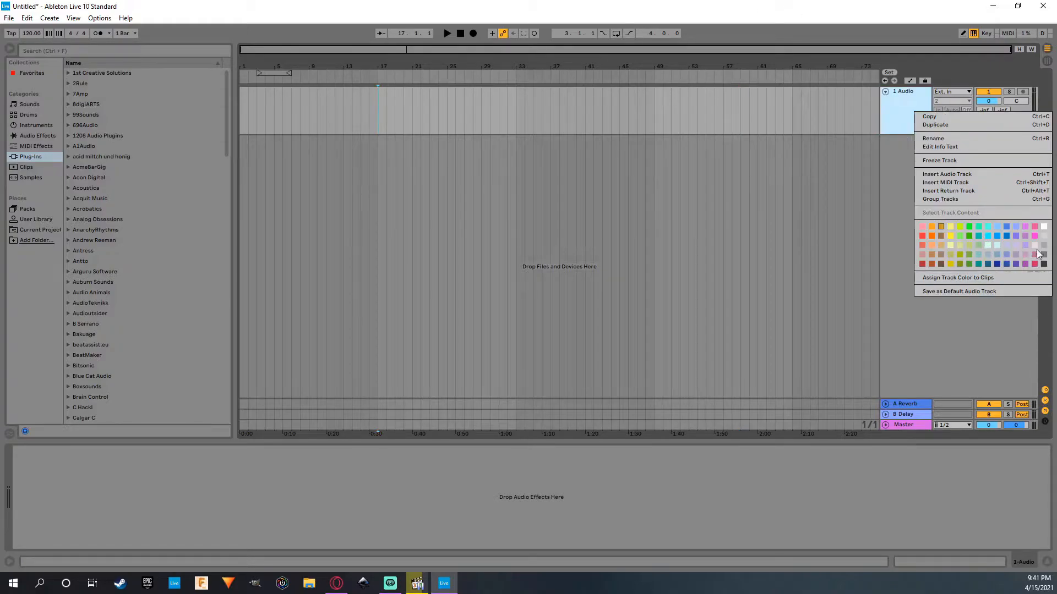
pyautogui.click(1043, 226)
# Duplicate the white audio track three times to make four white tracks.
pyautogui.rightClick(882, 118)
pyautogui.click(891, 117)
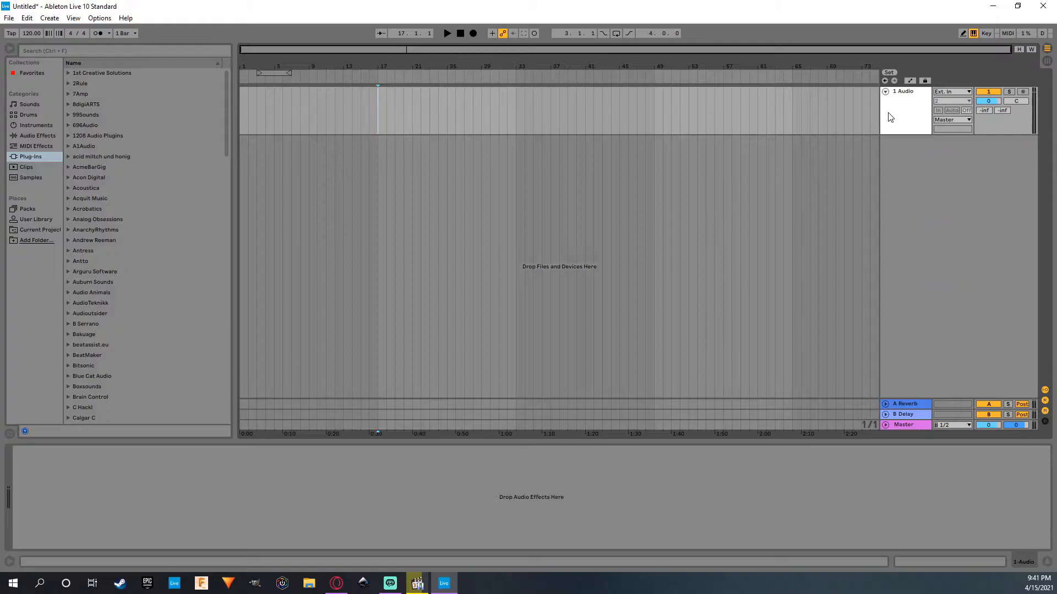
pyautogui.hotkey('ctrl', 'd')
pyautogui.hotkey('ctrl', 'd')
pyautogui.hotkey('ctrl', 'd')
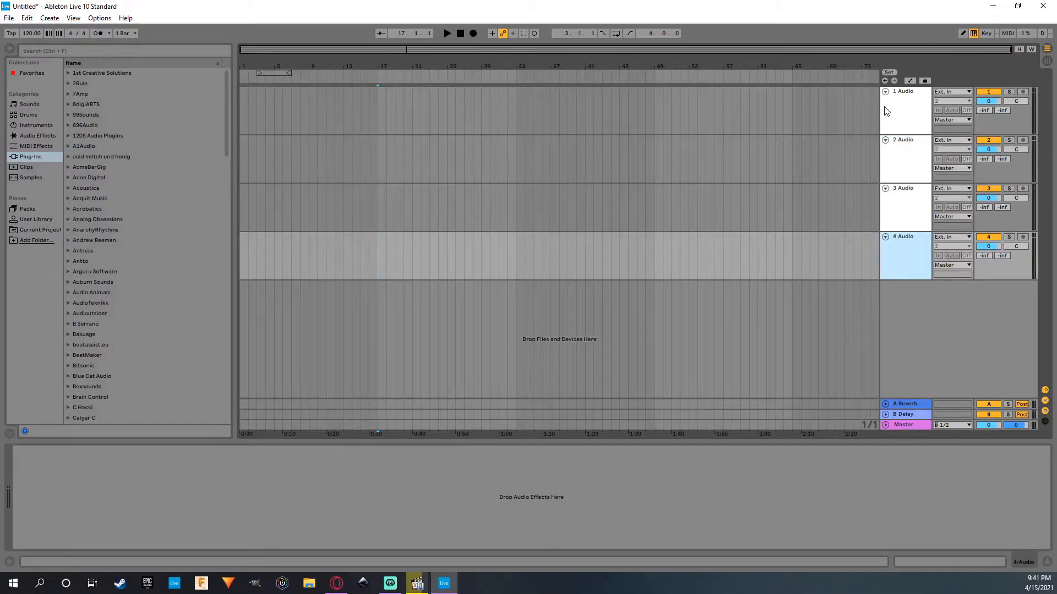
# Group the four white audio tracks together.
pyautogui.rightClick(884, 107)
pyautogui.click(928, 212)
pyautogui.moveTo(910, 138); pyautogui.dragTo(909, 128)
pyautogui.moveTo(911, 184); pyautogui.dragTo(910, 175)
pyautogui.moveTo(908, 233); pyautogui.dragTo(907, 225)
pyautogui.moveTo(912, 279); pyautogui.dragTo(912, 242)
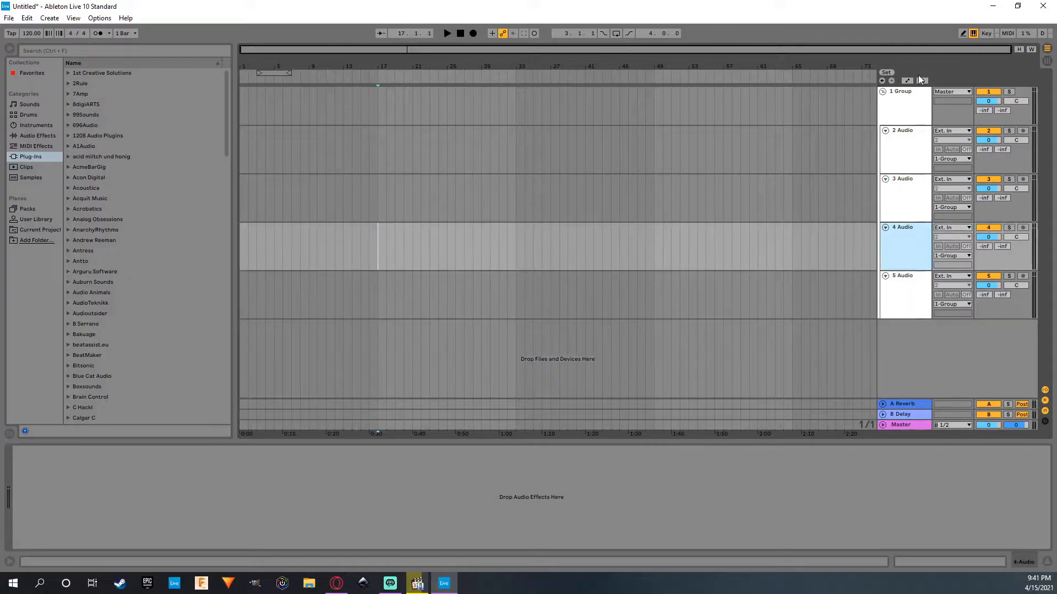
# Rename the group of white tracks as "# Bright SFX" and collapse it.
pyautogui.click(899, 92)
pyautogui.rightClick(899, 94)
pyautogui.click(943, 118)
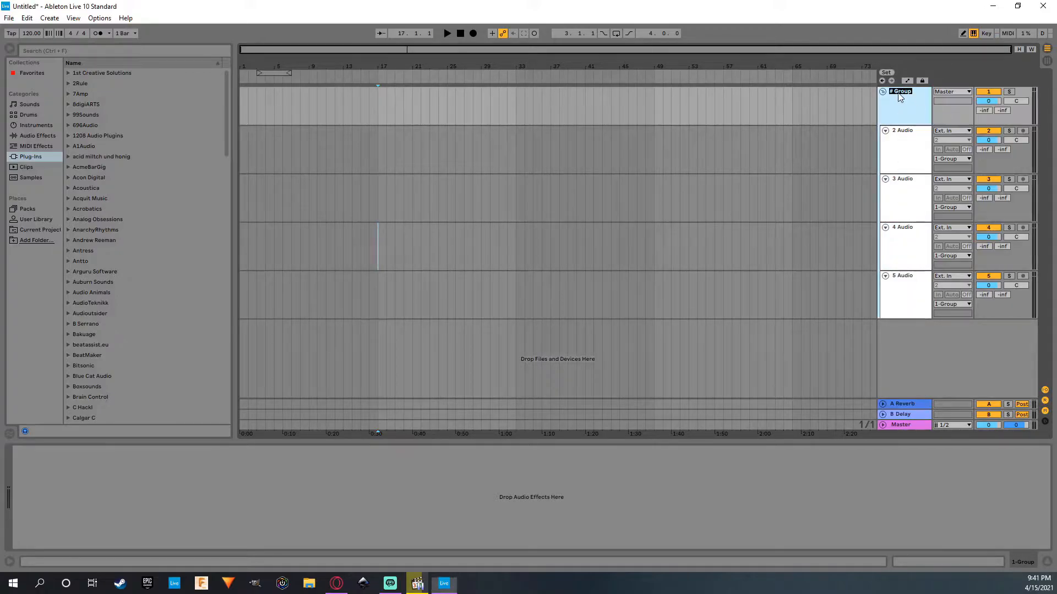
pyautogui.write('# Bright SFX')
pyautogui.click(829, 102)
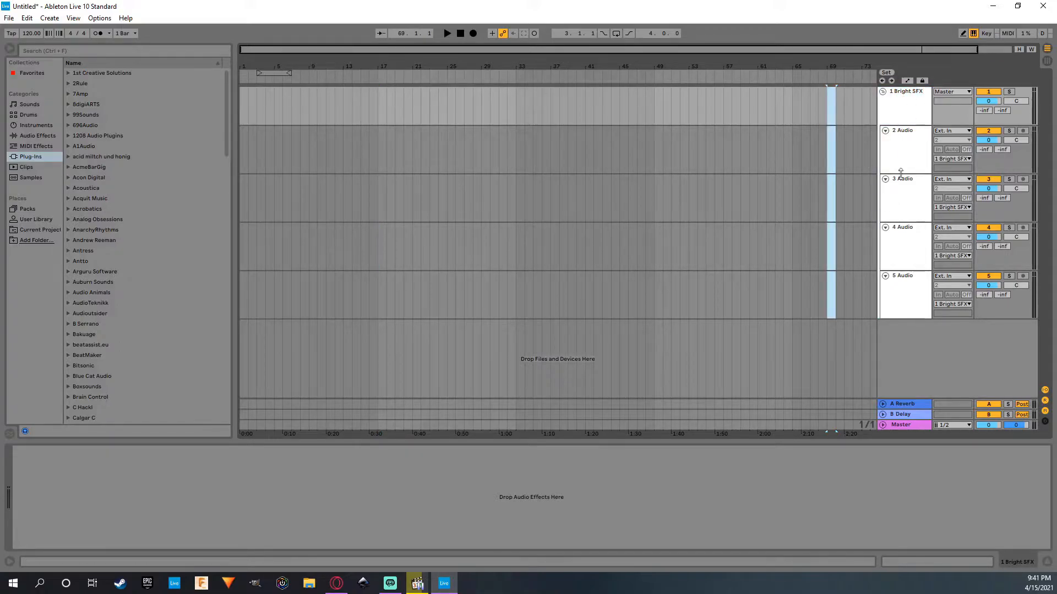
pyautogui.click(883, 93)
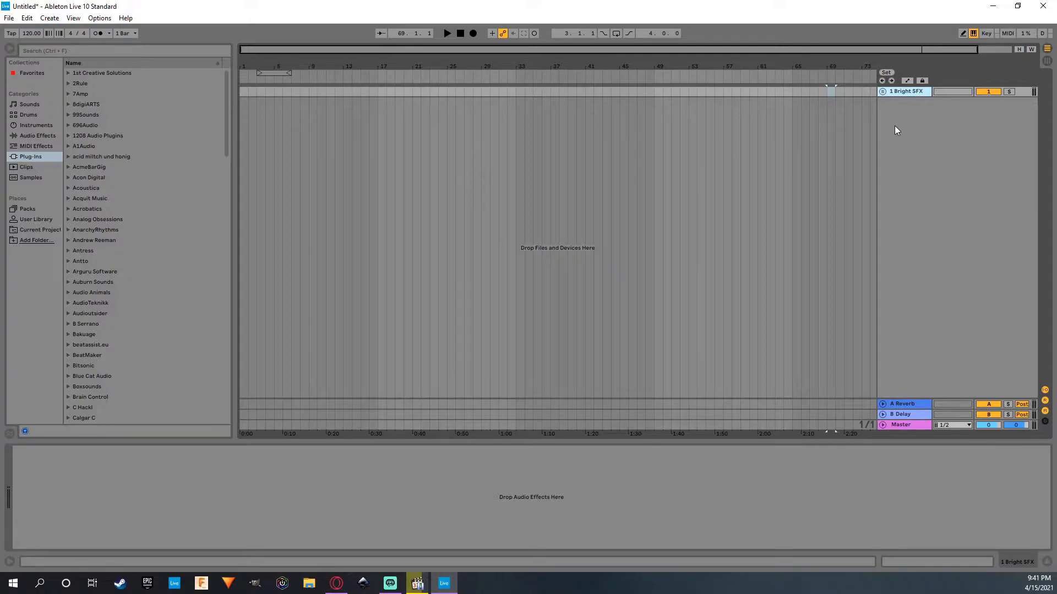
# Insert a new audio track below the Bright SFX group and colour it dark grey.
pyautogui.hotkey('ctrl', 't')
pyautogui.rightClick(909, 123)
pyautogui.click(1038, 290)
pyautogui.rightClick(898, 129)
pyautogui.click(1027, 279)
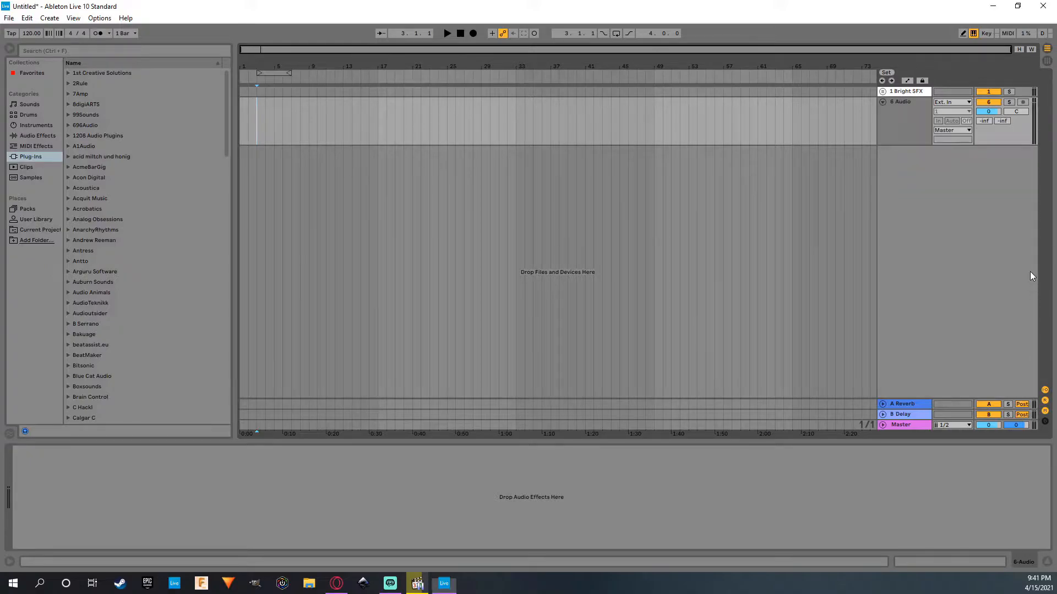
# Duplicate the dark grey audio track three times to make four dark tracks.
pyautogui.click(919, 138)
pyautogui.hotkey('ctrl', 'd')
pyautogui.hotkey('ctrl', 'd')
pyautogui.hotkey('ctrl', 'd')
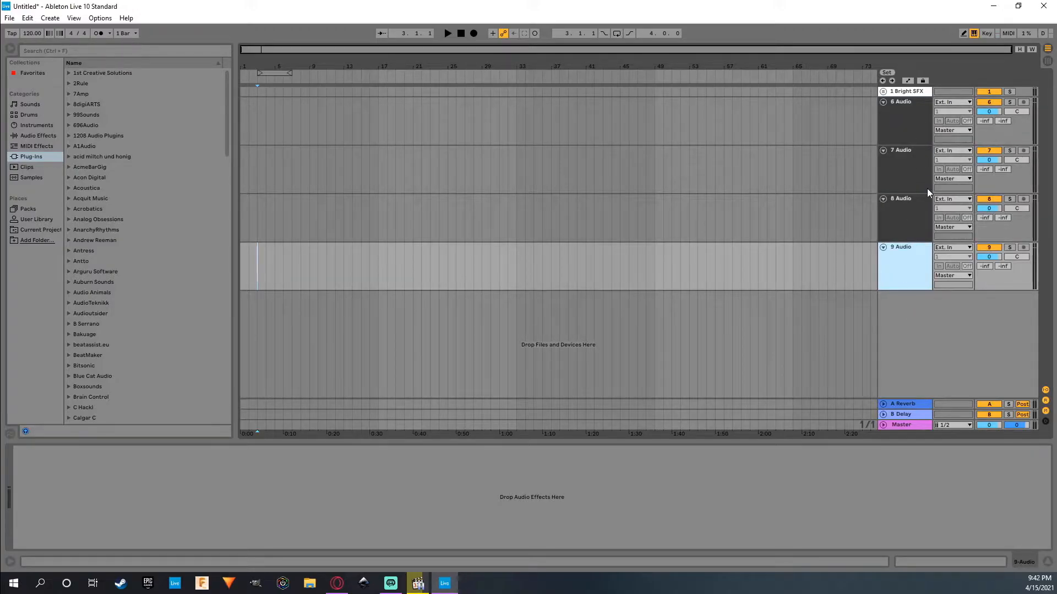
# Group the four dark grey audio tracks together.
pyautogui.rightClick(907, 111)
pyautogui.click(936, 217)
pyautogui.click(923, 197)
pyautogui.moveTo(904, 157); pyautogui.dragTo(904, 158)
pyautogui.moveTo(910, 254); pyautogui.dragTo(908, 228)
pyautogui.moveTo(908, 304); pyautogui.dragTo(907, 273)
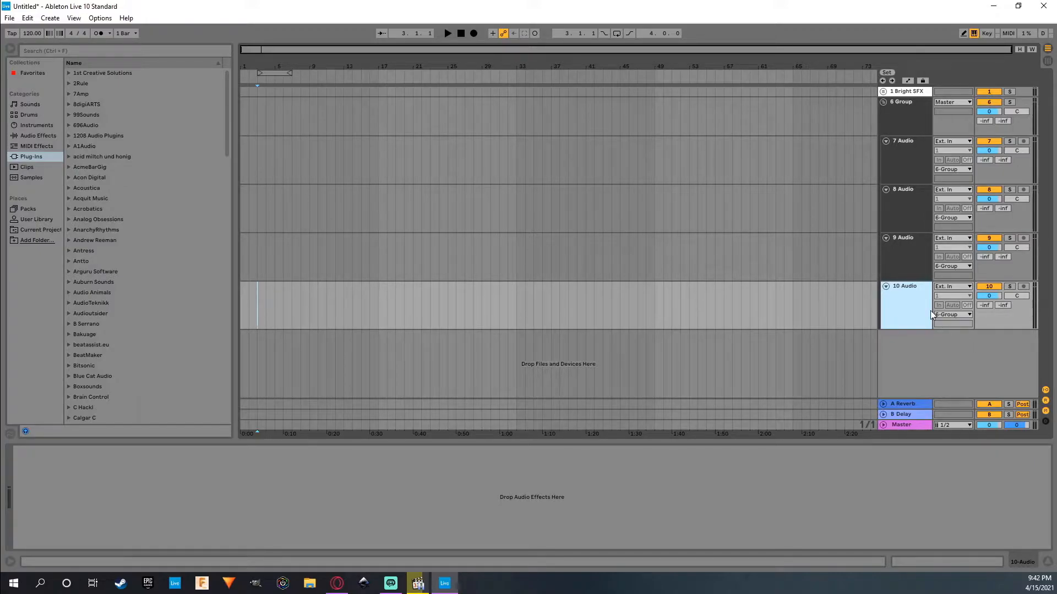
# Rename the group of dark grey tracks as "# Dark SFX".
pyautogui.rightClick(897, 103)
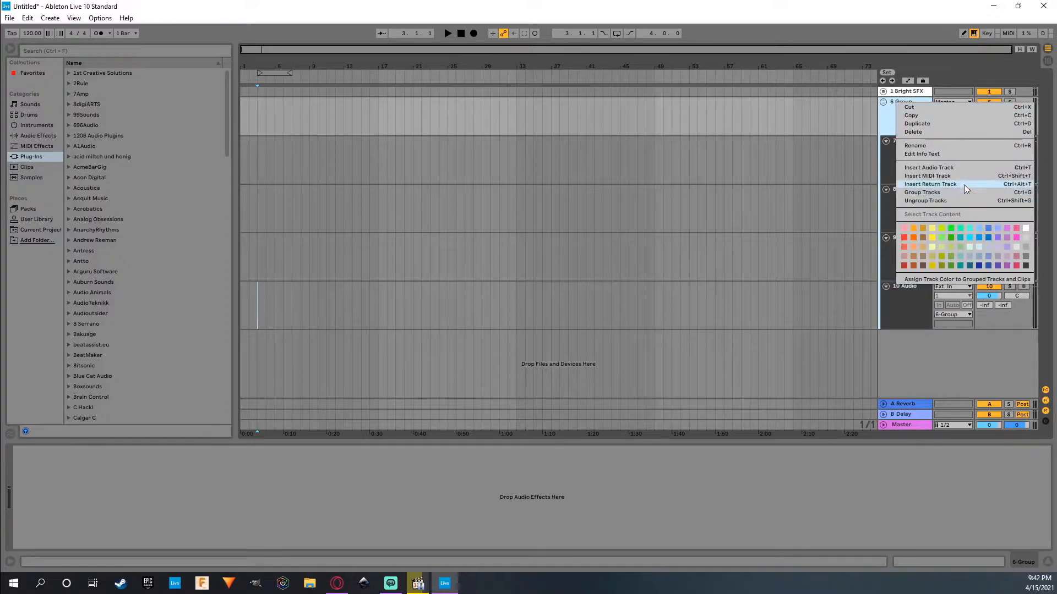
pyautogui.click(936, 144)
pyautogui.write('# Dark SFX')
pyautogui.click(637, 91)
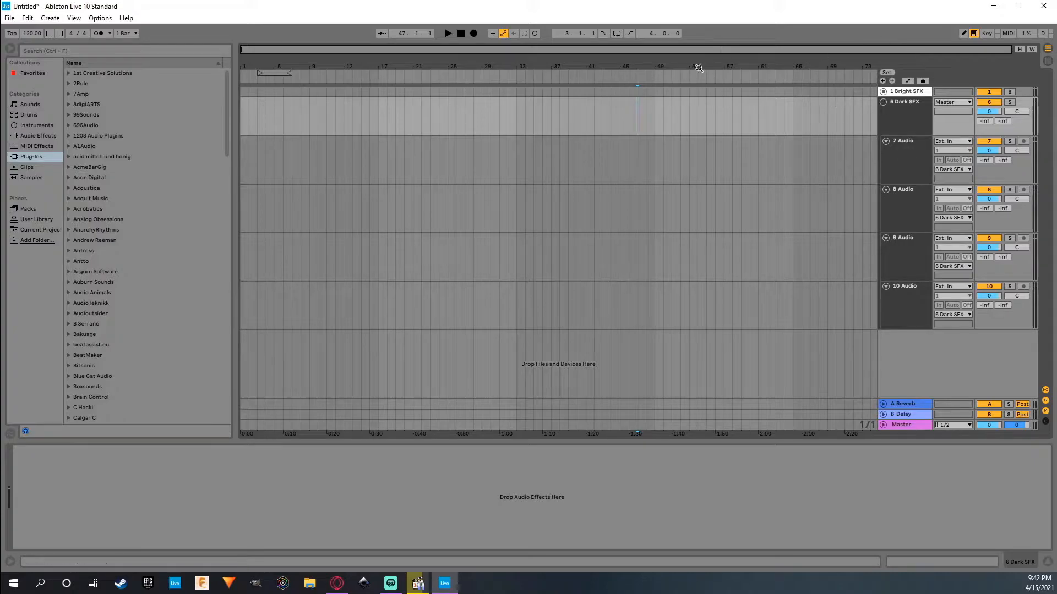
# Move the Dark SFX group above the Bright SFX group and collapse both groups.
pyautogui.moveTo(905, 102); pyautogui.dragTo(885, 93)
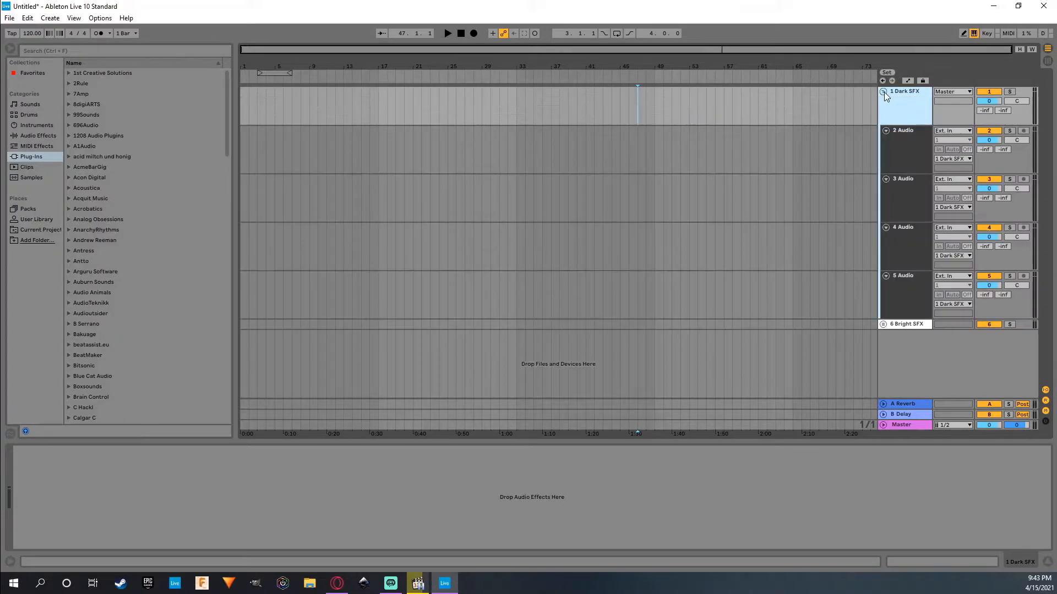
pyautogui.click(884, 92)
pyautogui.click(883, 103)
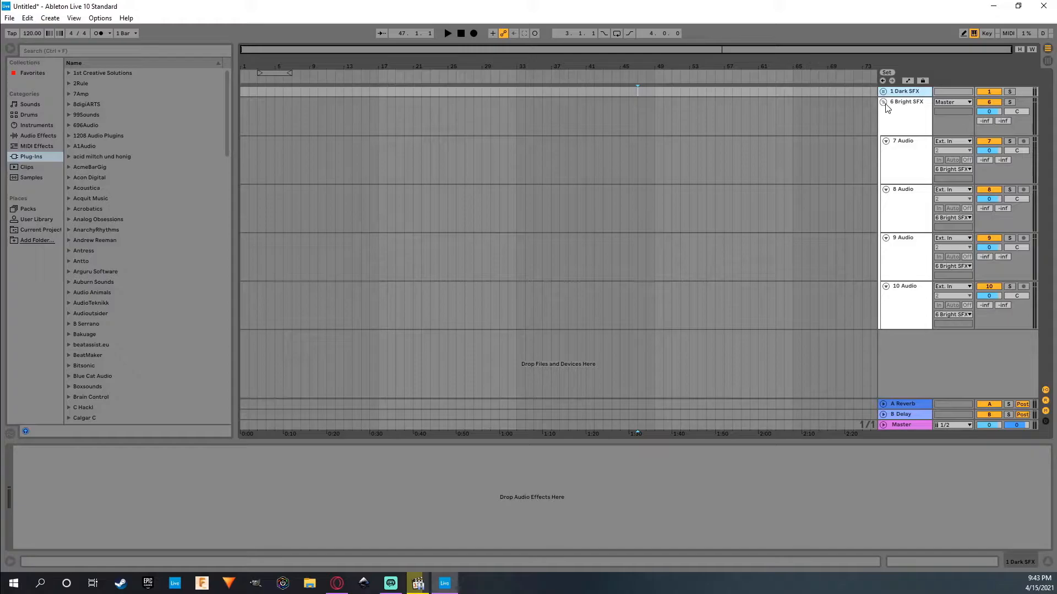
pyautogui.click(883, 102)
pyautogui.click(905, 102)
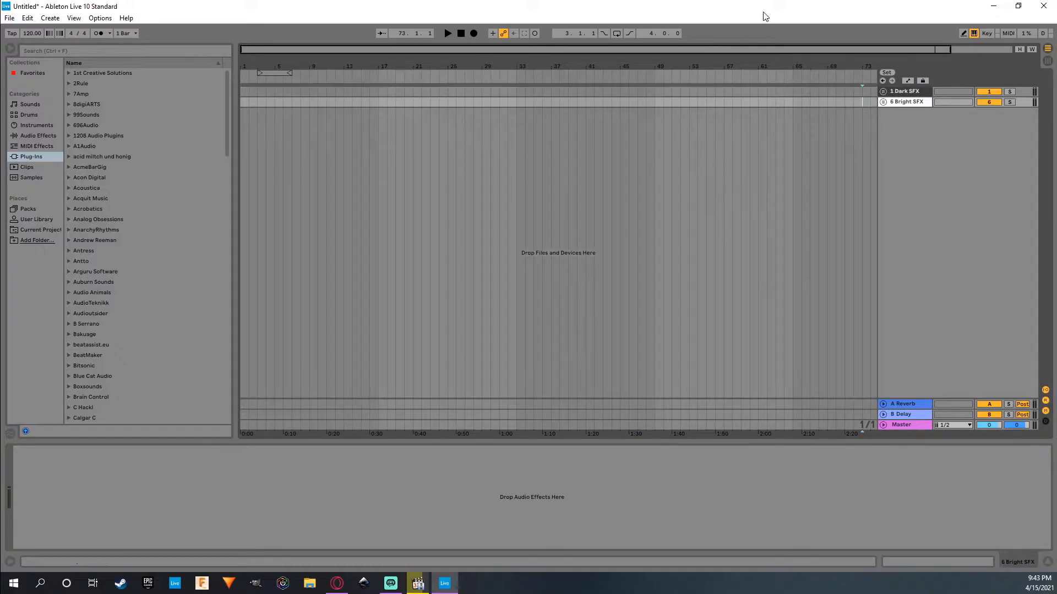
# Switch to full screen and insert a MIDI track below the Bright SFX group.
pyautogui.press('F11')
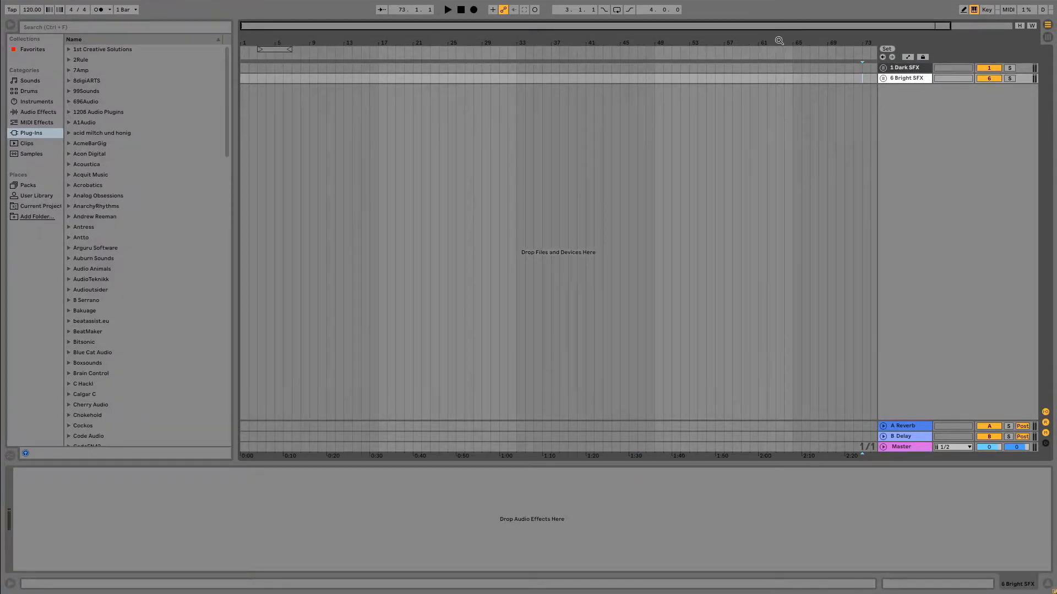
pyautogui.click(692, 78)
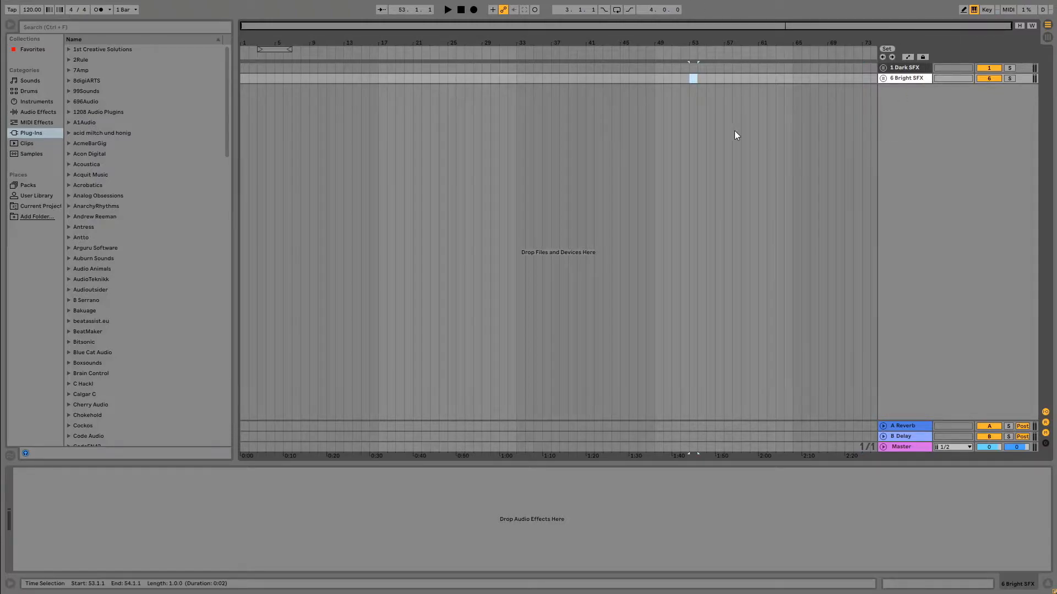
pyautogui.rightClick(953, 125)
pyautogui.click(980, 137)
# Colour the new MIDI track cyan and add a second MIDI track below it.
pyautogui.rightClick(899, 98)
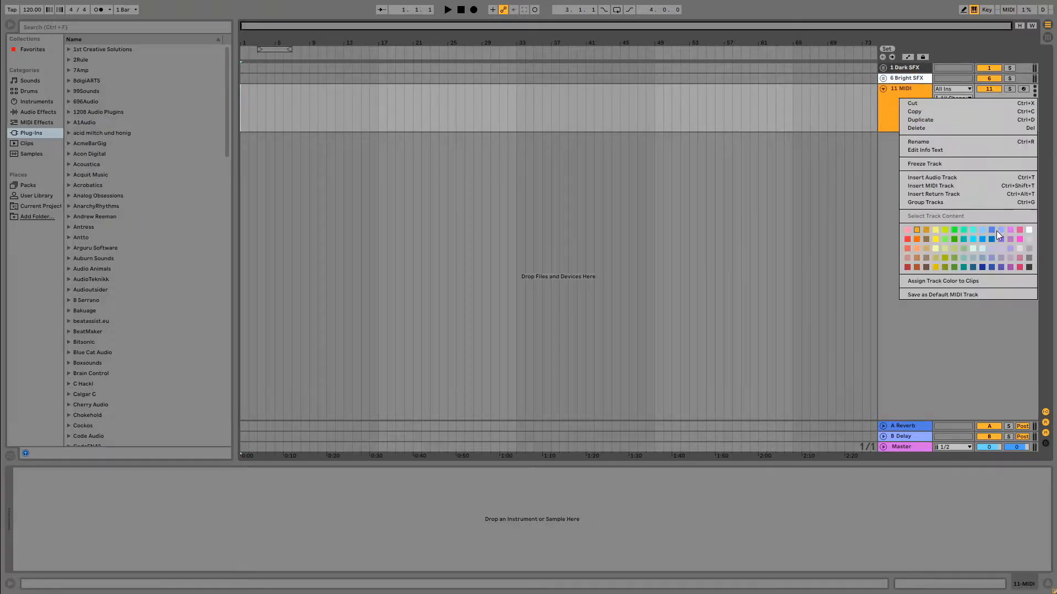
pyautogui.click(974, 239)
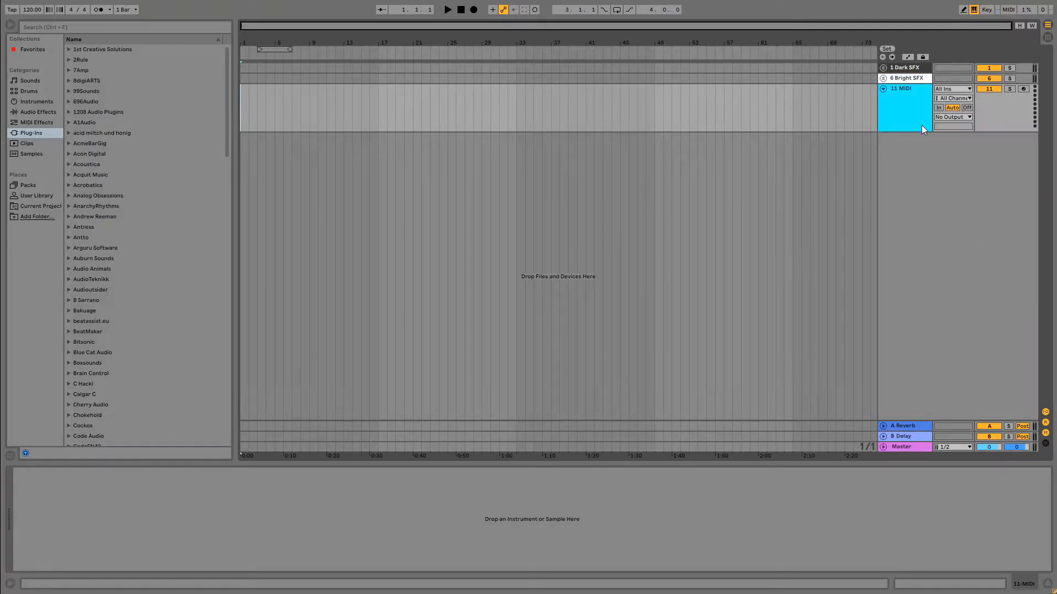
pyautogui.click(903, 112)
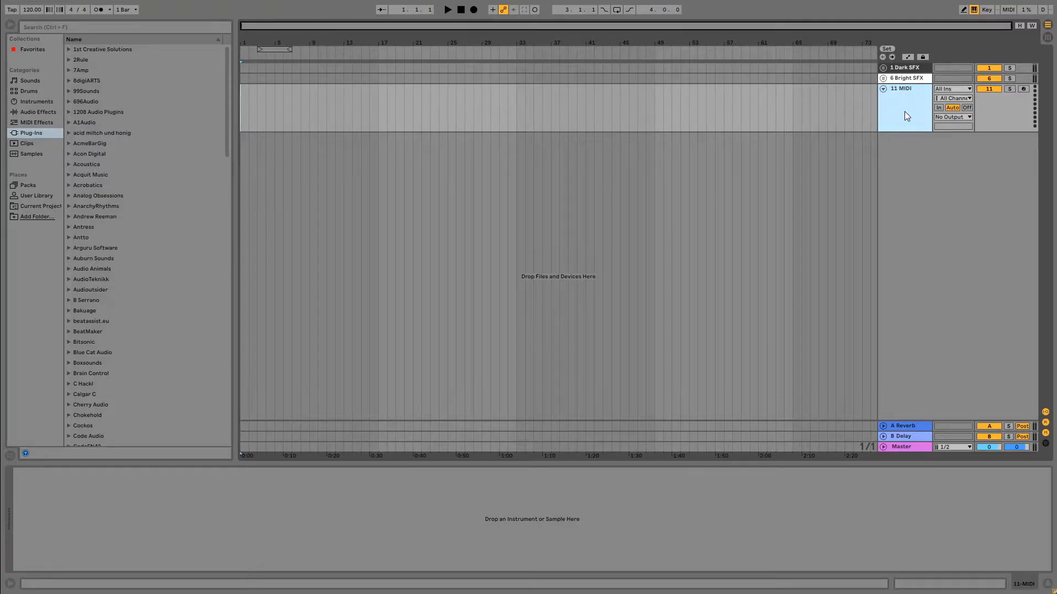
pyautogui.hotkey('ctrl', 'shift', 't')
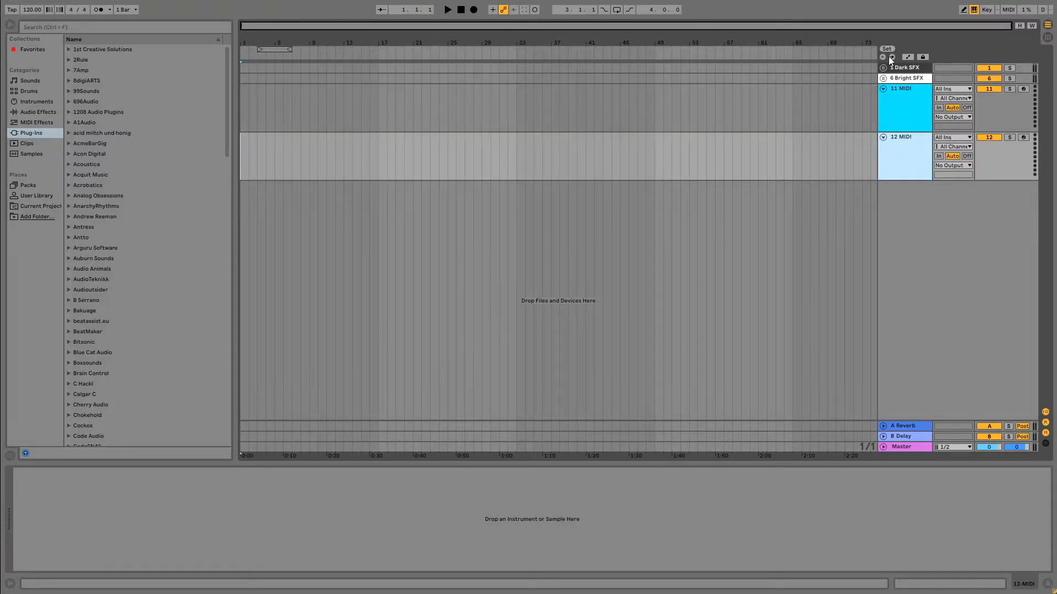
# Group the two cyan MIDI tracks and rename the group as "# Synths".
pyautogui.rightClick(903, 109)
pyautogui.click(956, 209)
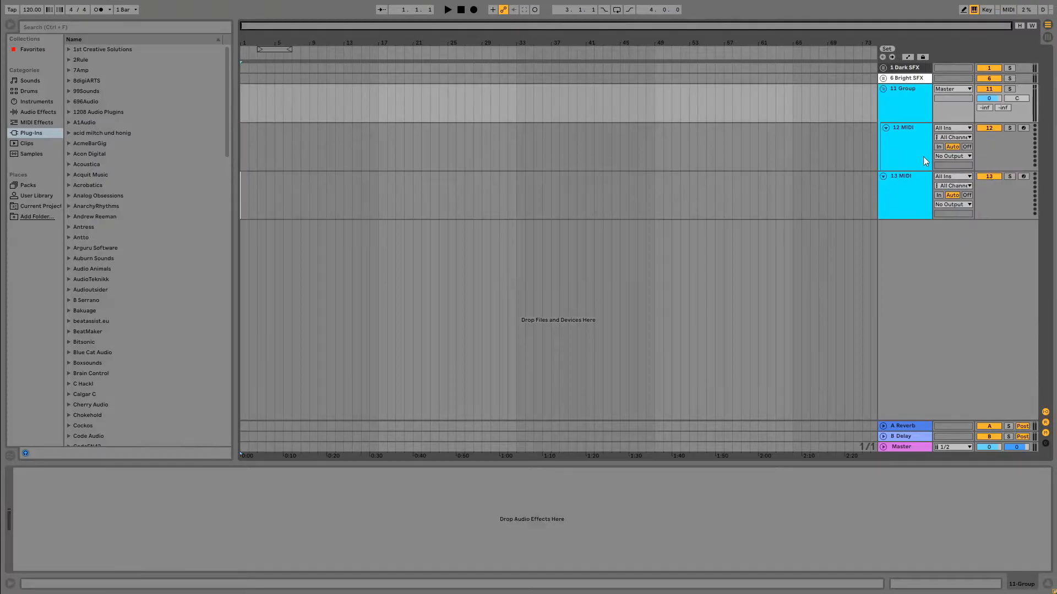
pyautogui.click(915, 88)
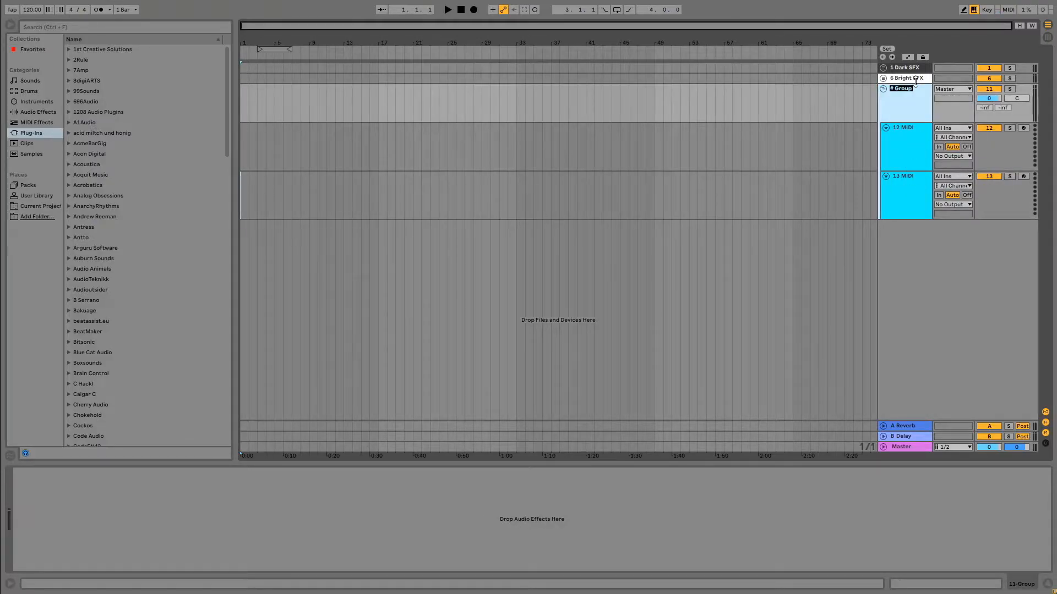
pyautogui.hotkey('ctrl', 'r')
pyautogui.write('# Synths')
pyautogui.click(748, 207)
# Collapse the Synths group and move it above the Dark SFX group.
pyautogui.click(883, 89)
pyautogui.moveTo(917, 63); pyautogui.dragTo(918, 66)
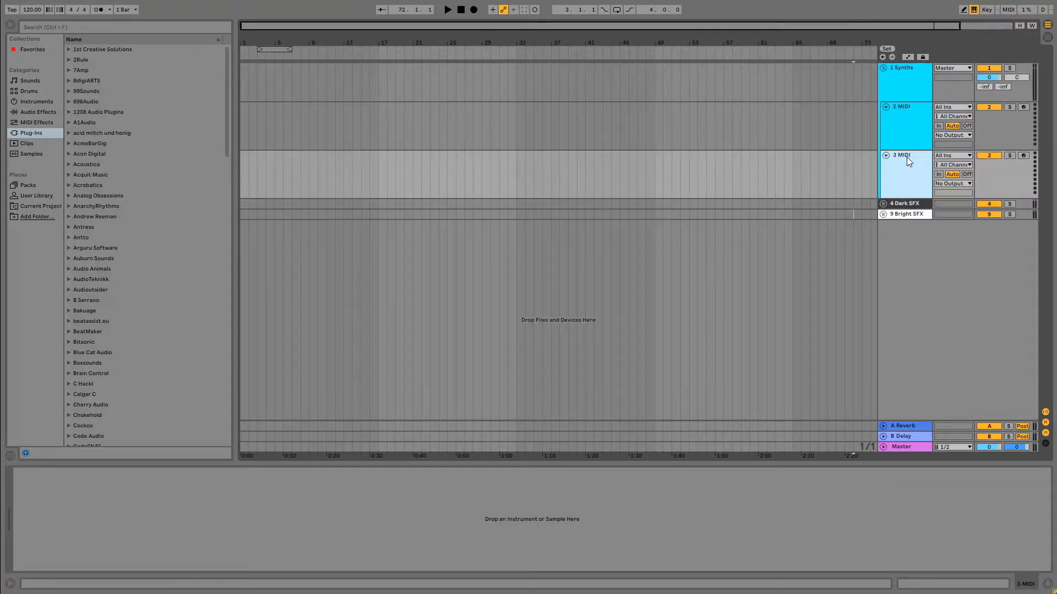
# Duplicate MIDI tracks inside the Synths group until it holds four, and collapse the group.
pyautogui.hotkey('ctrl', 'd')
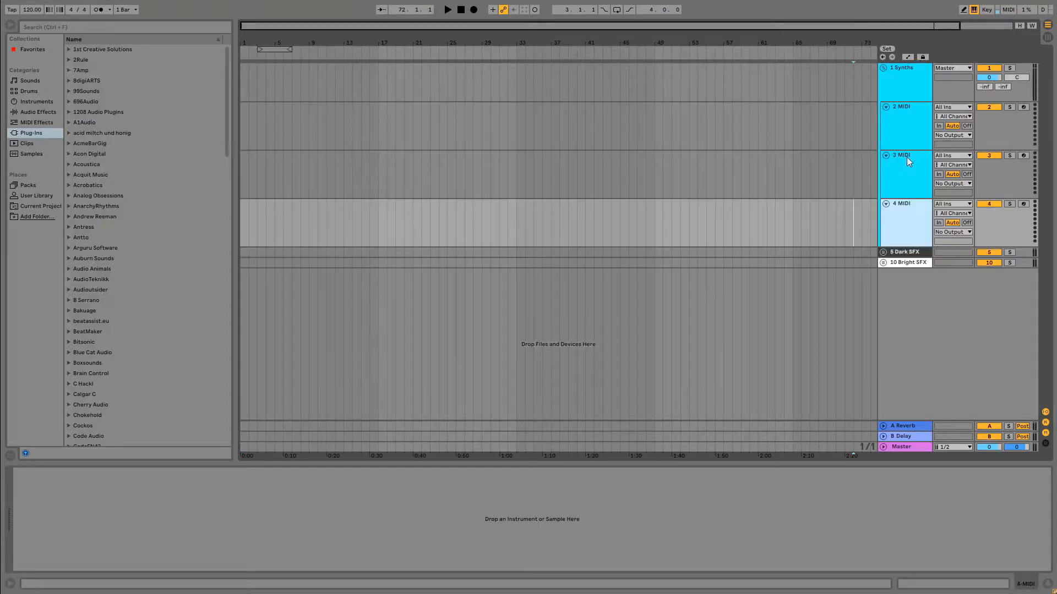
pyautogui.hotkey('ctrl', 'd')
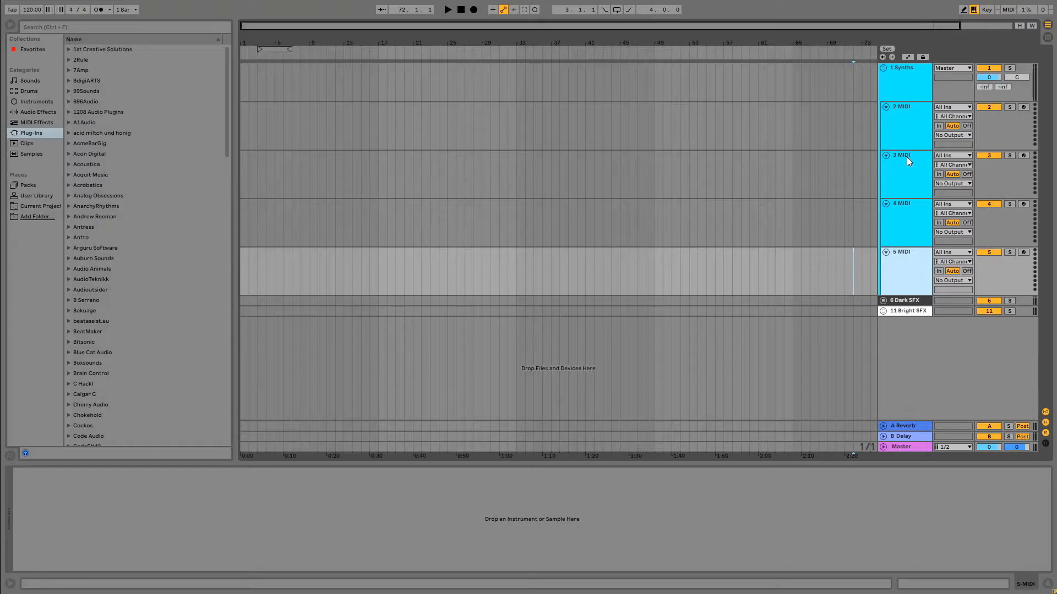
pyautogui.click(883, 68)
pyautogui.click(882, 90)
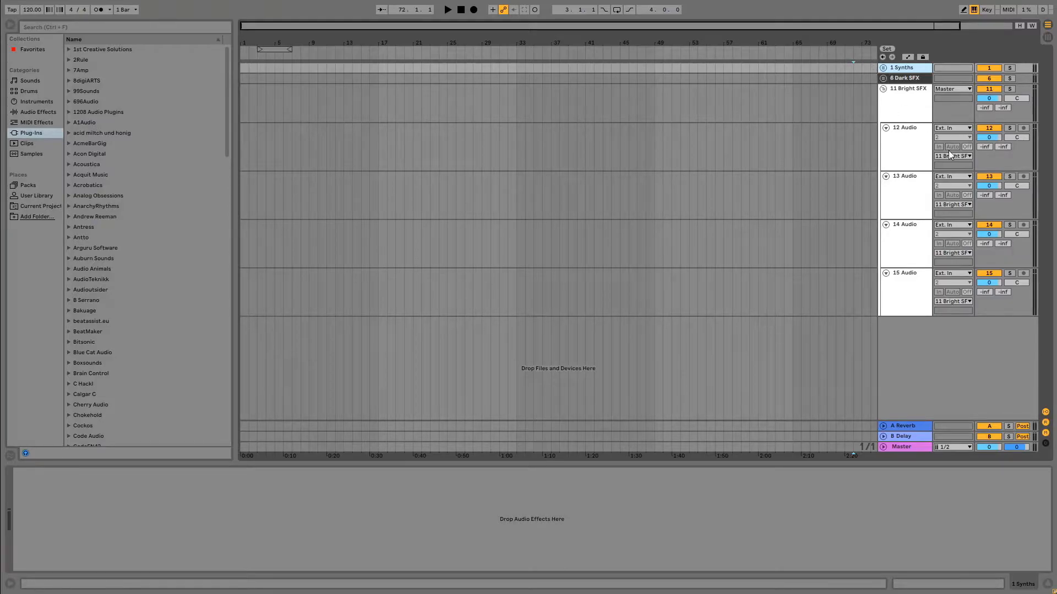
pyautogui.click(883, 89)
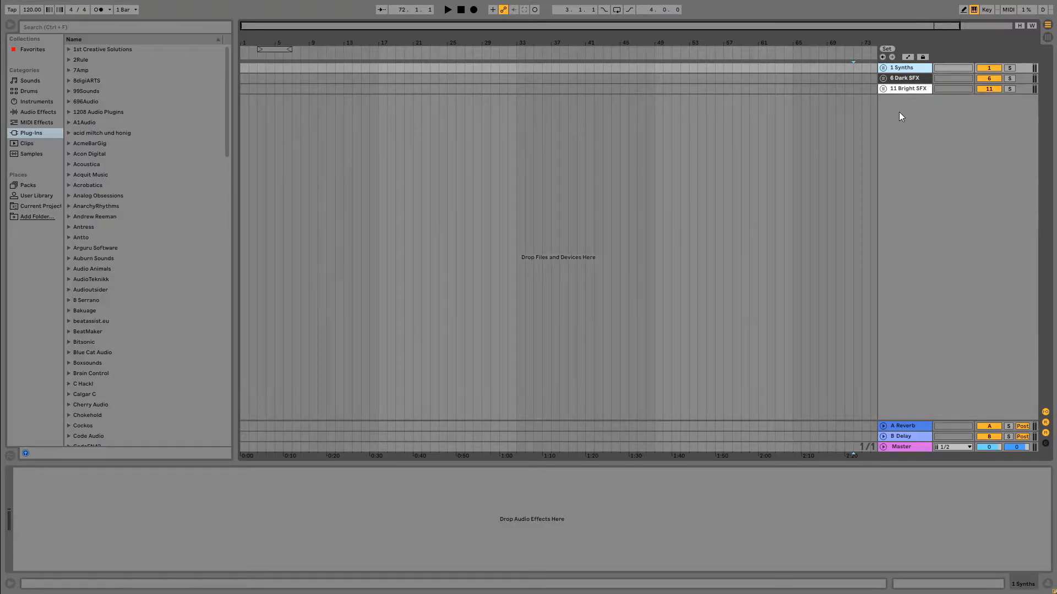
pyautogui.click(883, 67)
pyautogui.click(883, 67)
# Insert an audio track below the Bright SFX group and give it a light pink colour.
pyautogui.rightClick(936, 136)
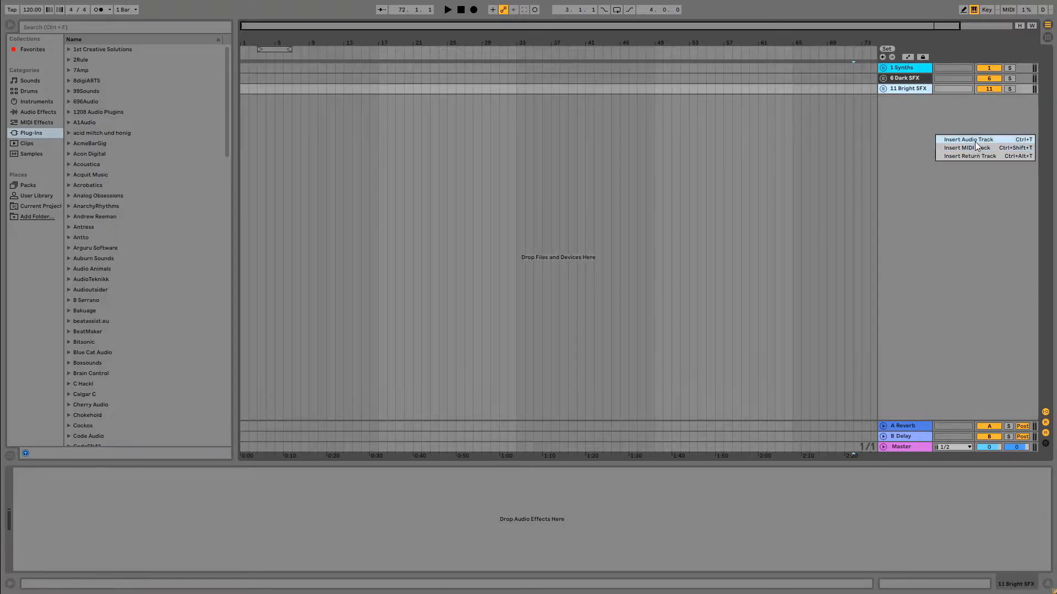
pyautogui.click(957, 139)
pyautogui.rightClick(899, 109)
pyautogui.click(906, 239)
pyautogui.rightClick(918, 122)
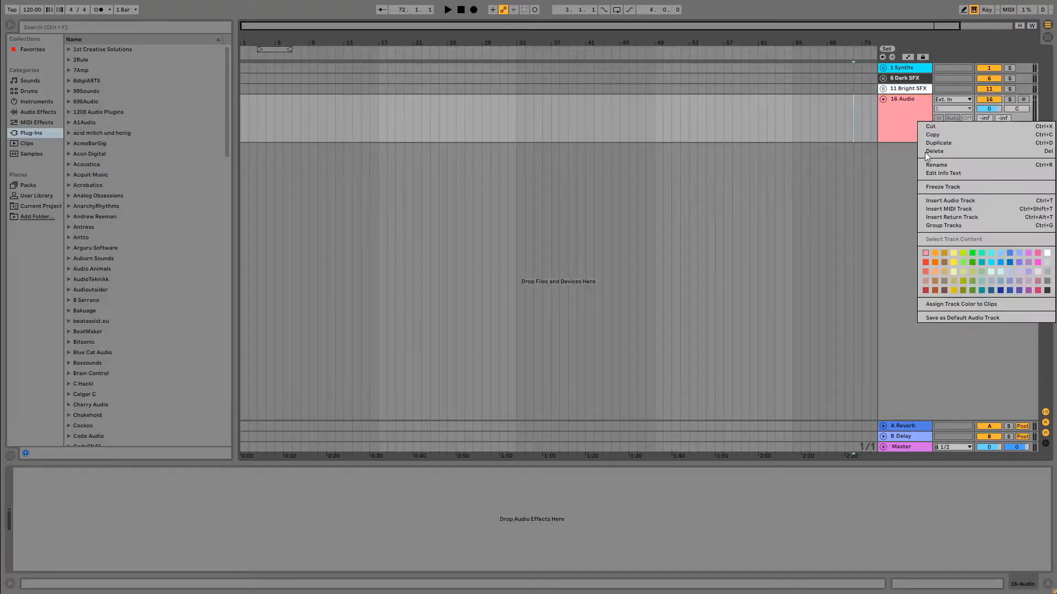
pyautogui.click(1039, 249)
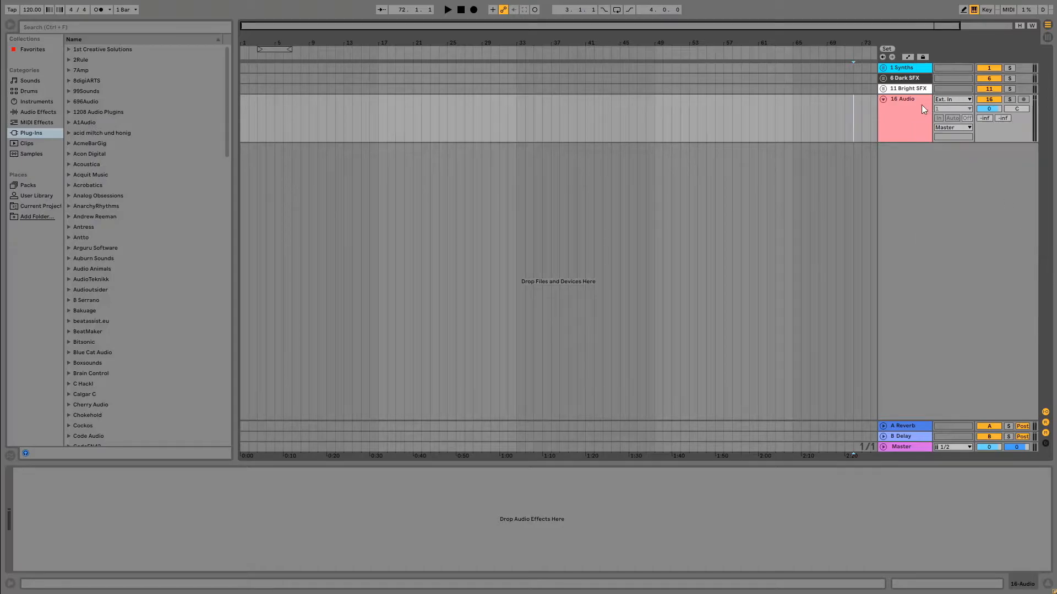
# Try magenta, red, muted salmon and dark red as colours for the new audio track.
pyautogui.rightClick(908, 114)
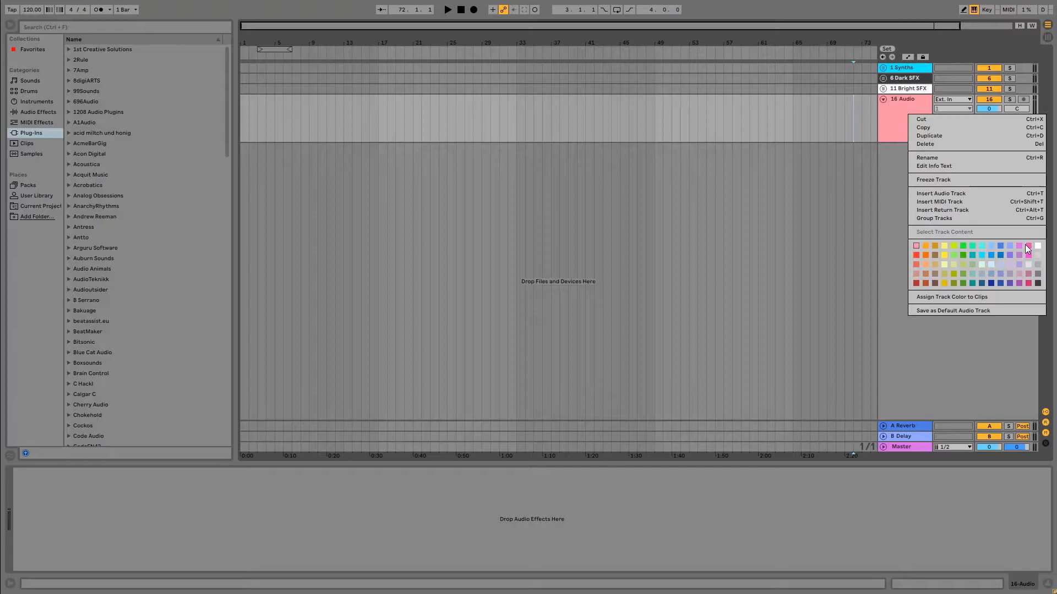
pyautogui.click(1027, 253)
pyautogui.rightClick(911, 127)
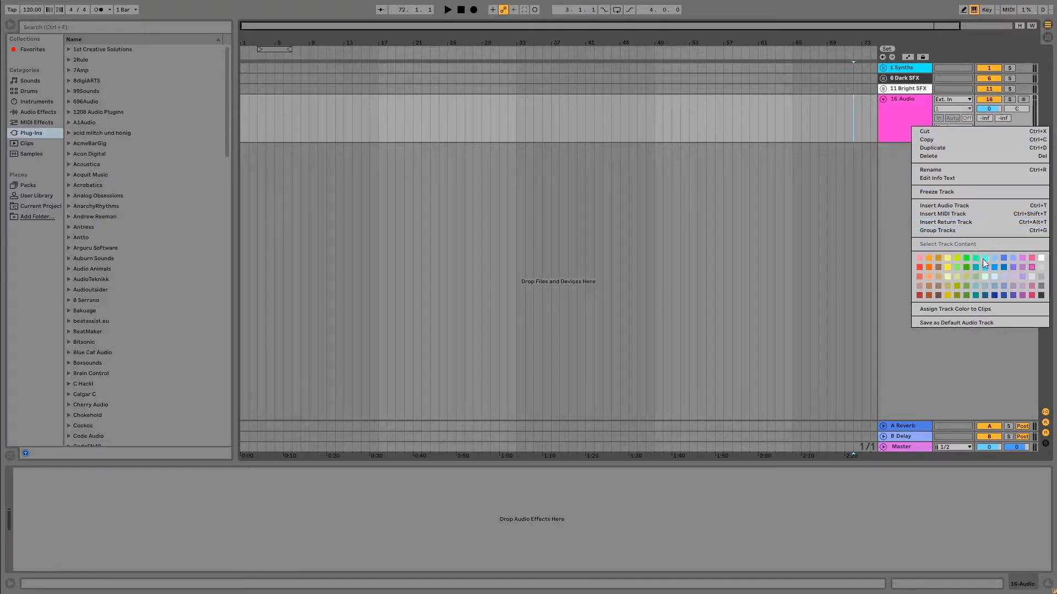
pyautogui.click(919, 267)
pyautogui.rightClick(893, 115)
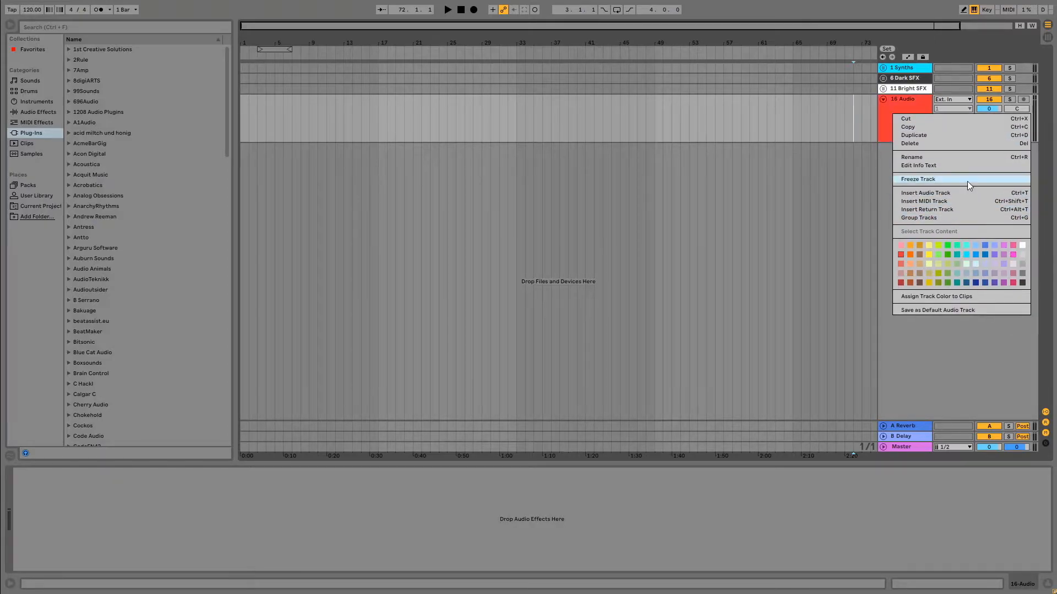
pyautogui.click(901, 273)
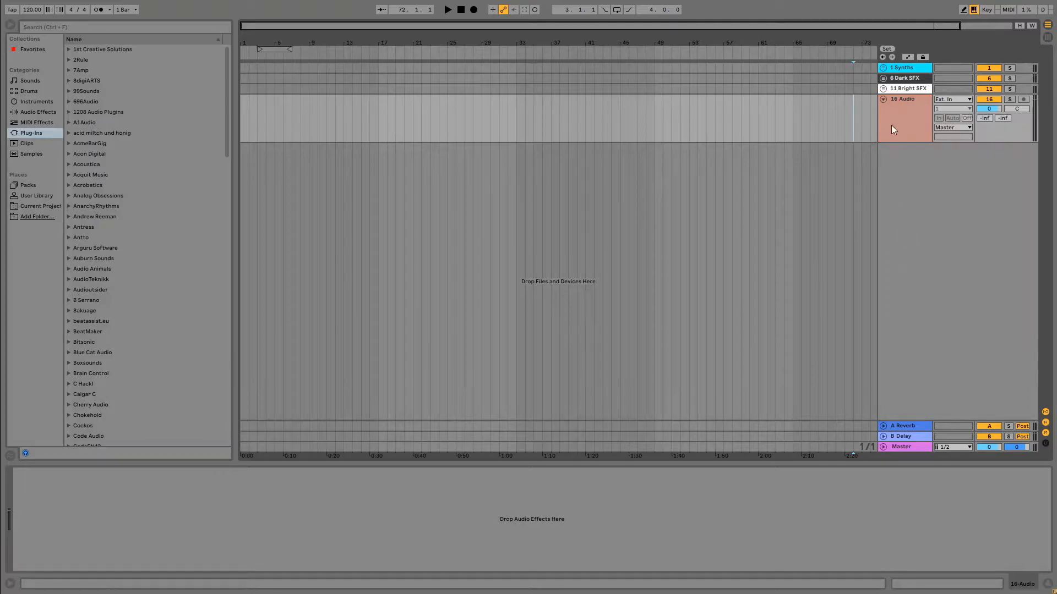
pyautogui.rightClick(888, 130)
pyautogui.click(904, 293)
# Colour the new audio track hot pink and duplicate it three times.
pyautogui.rightClick(900, 111)
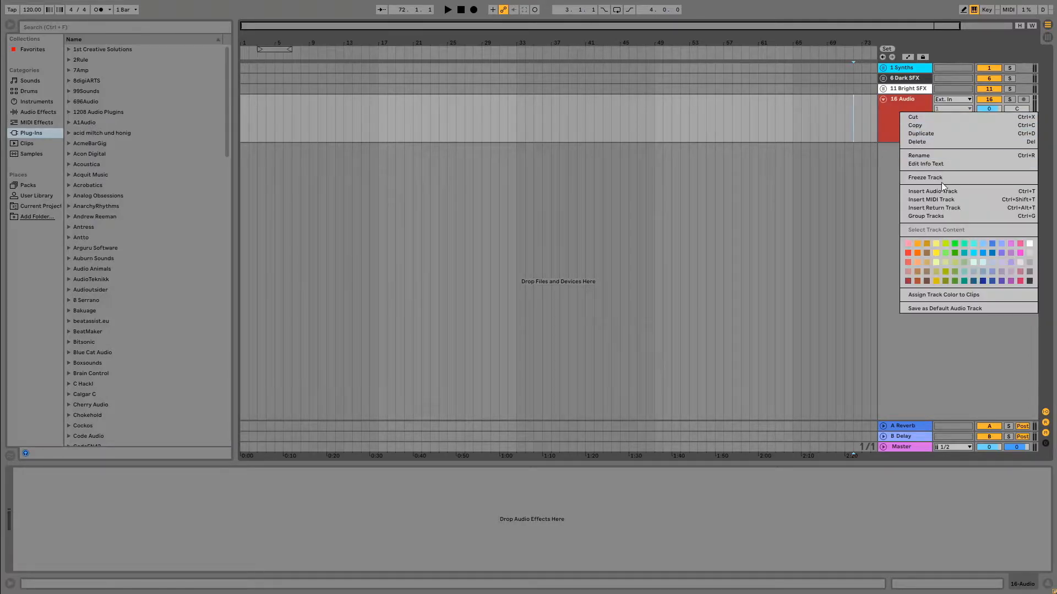
pyautogui.click(1019, 250)
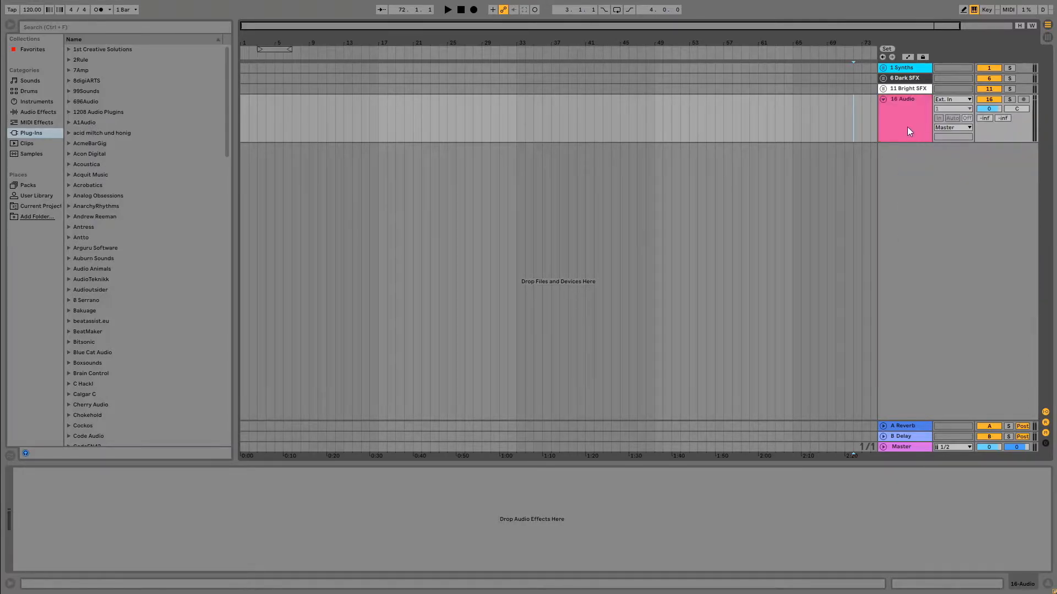
pyautogui.click(902, 120)
pyautogui.hotkey('ctrl', 'd')
pyautogui.hotkey('ctrl', 'd')
pyautogui.hotkey('ctrl', 'd')
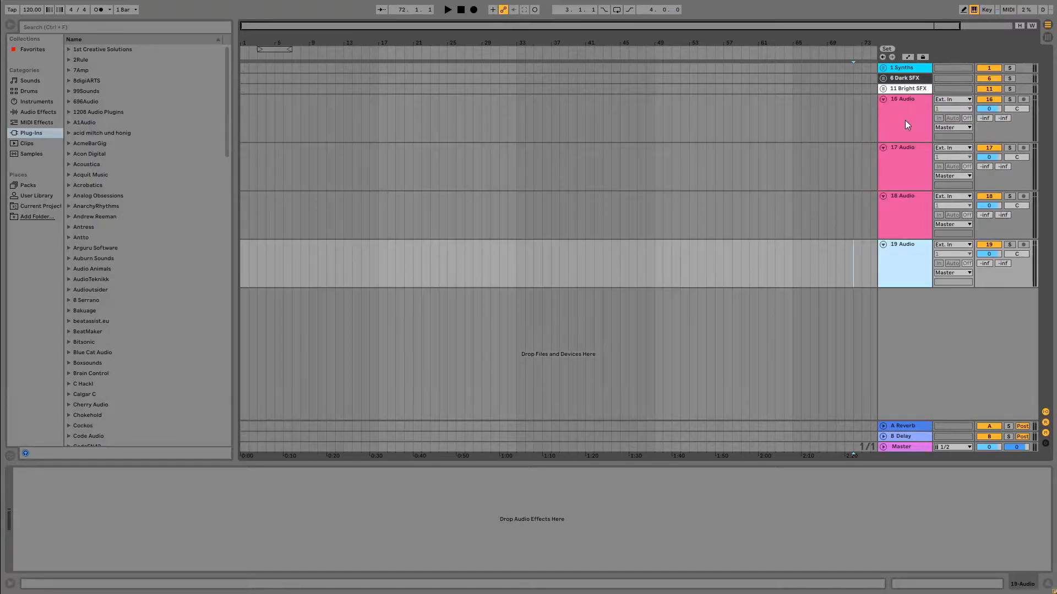
# Create a group from the first pink audio track and move the other three pink tracks into it.
pyautogui.rightClick(891, 111)
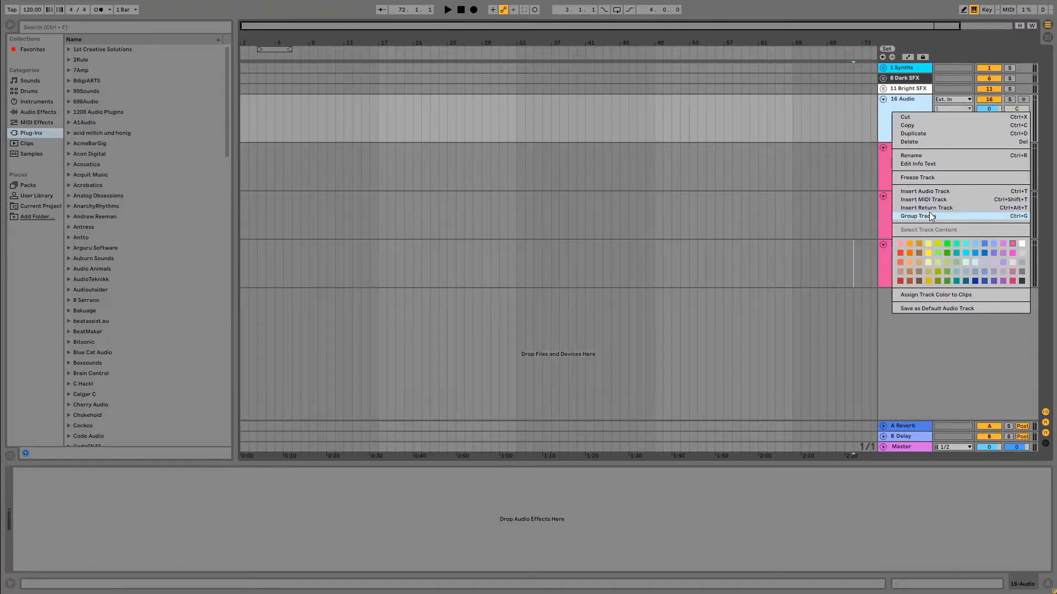
pyautogui.click(929, 216)
pyautogui.click(911, 187)
pyautogui.click(912, 250)
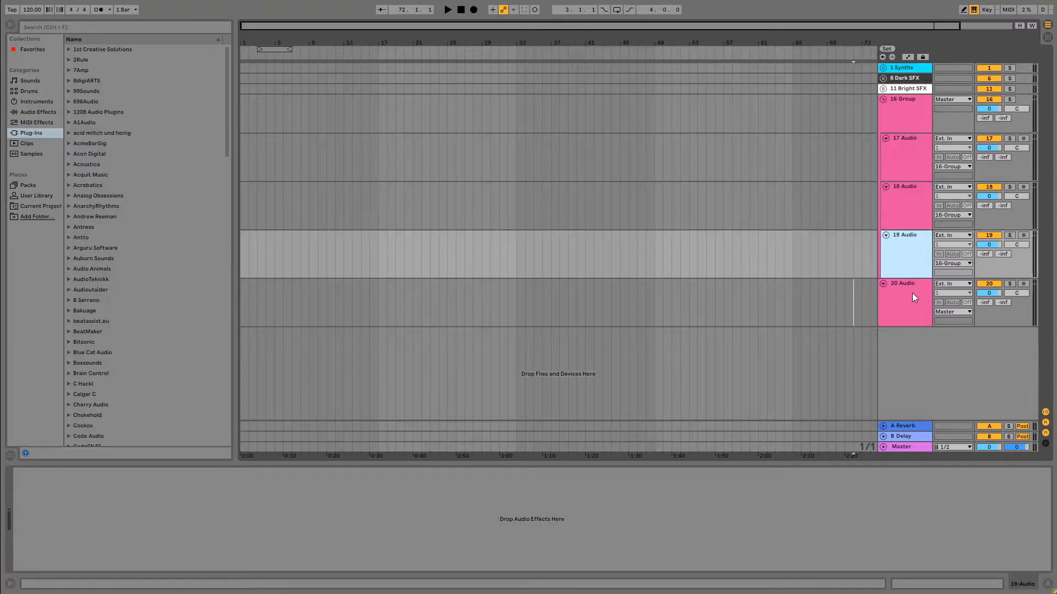
pyautogui.moveTo(912, 294); pyautogui.dragTo(908, 367)
# Delete the Reverb and Delay return tracks.
pyautogui.click(910, 428)
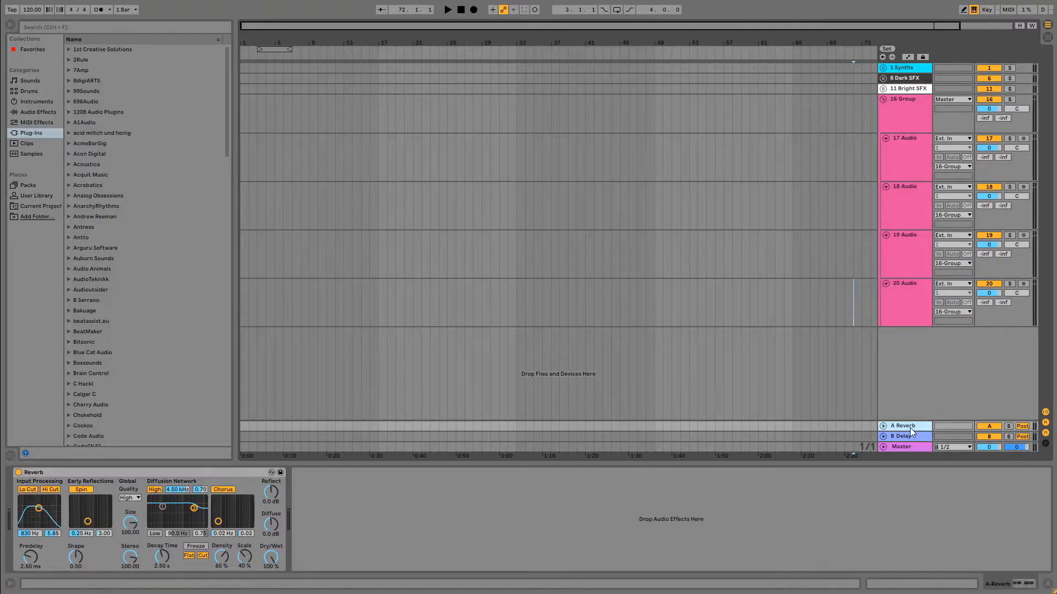
pyautogui.press('Delete')
pyautogui.press('Delete')
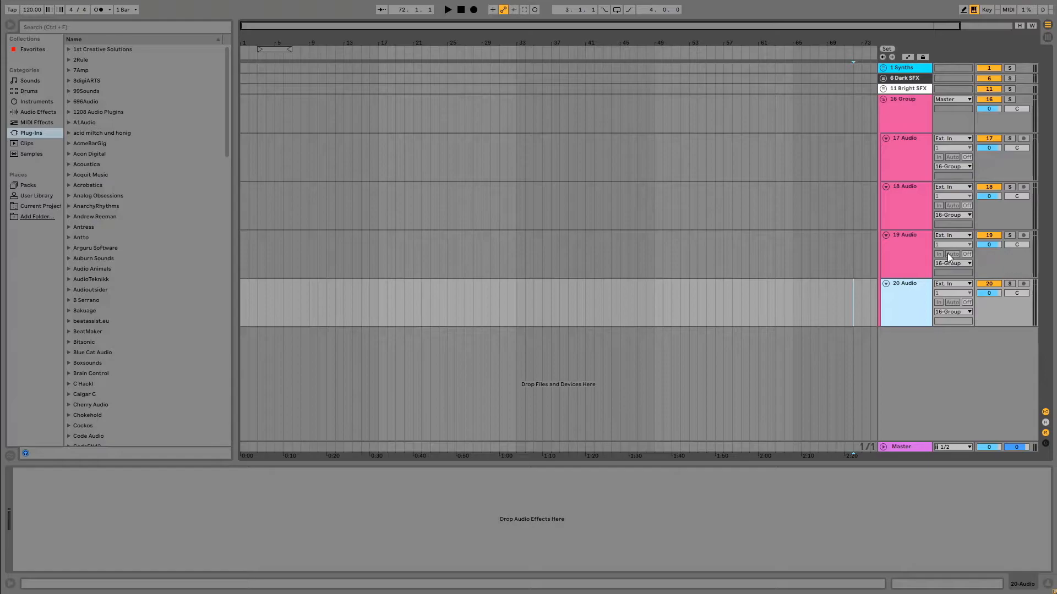
pyautogui.click(928, 100)
pyautogui.hotkey('ctrl', 'r')
pyautogui.write('#')
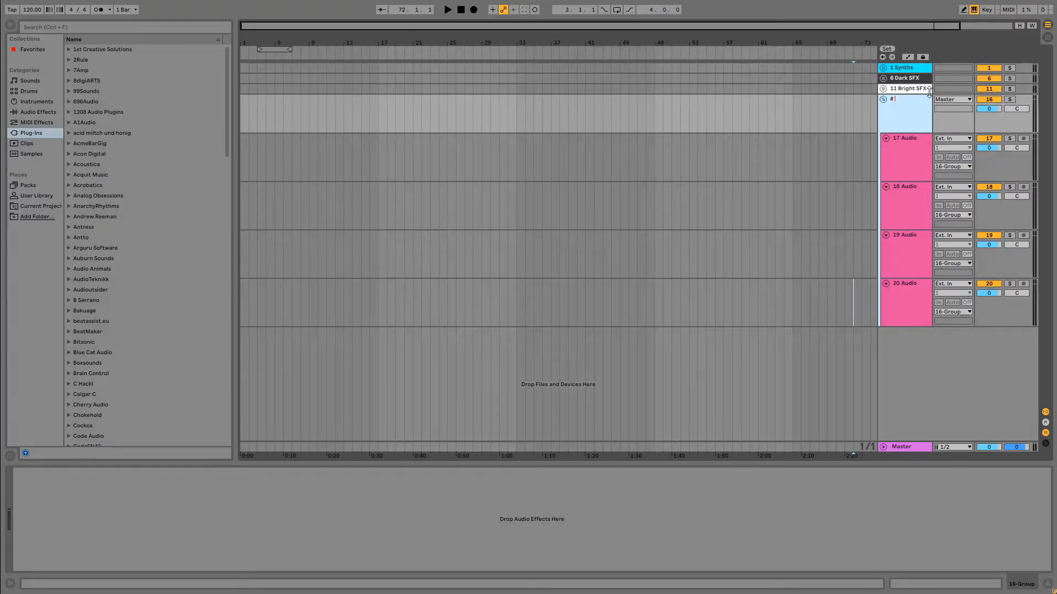
pyautogui.write(' VGocals')
pyautogui.click(904, 92)
pyautogui.rightClick(908, 101)
pyautogui.click(942, 144)
pyautogui.press('Escape')
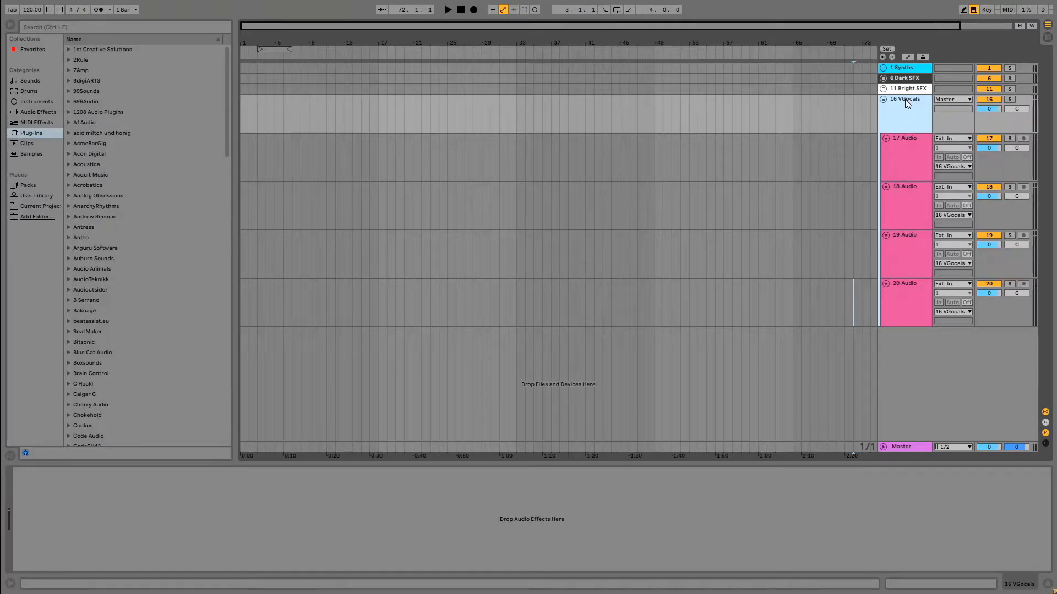
# Rename the pink group as "# Vocals".
pyautogui.rightClick(907, 103)
pyautogui.click(943, 147)
pyautogui.write('# Vocals')
pyautogui.click(636, 123)
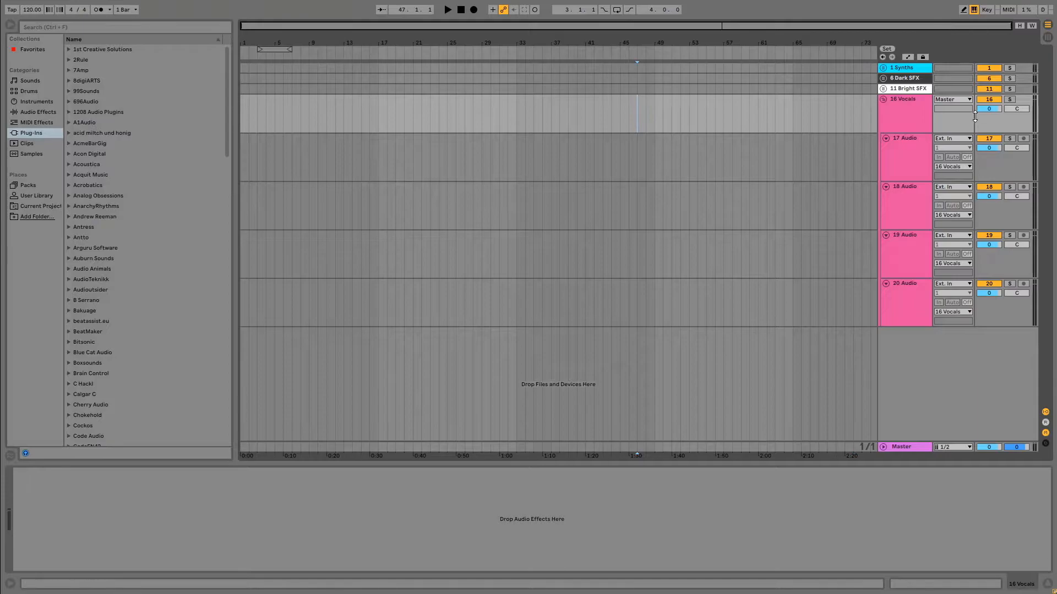
# Collapse the Vocals group and move it above the Synths group.
pyautogui.click(883, 99)
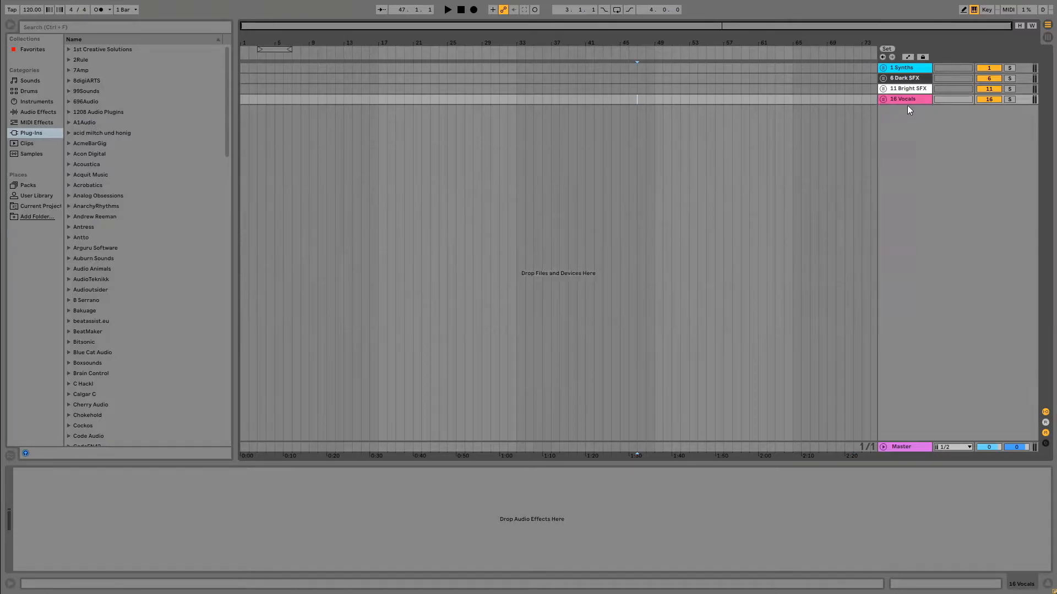
pyautogui.moveTo(906, 101); pyautogui.dragTo(911, 65)
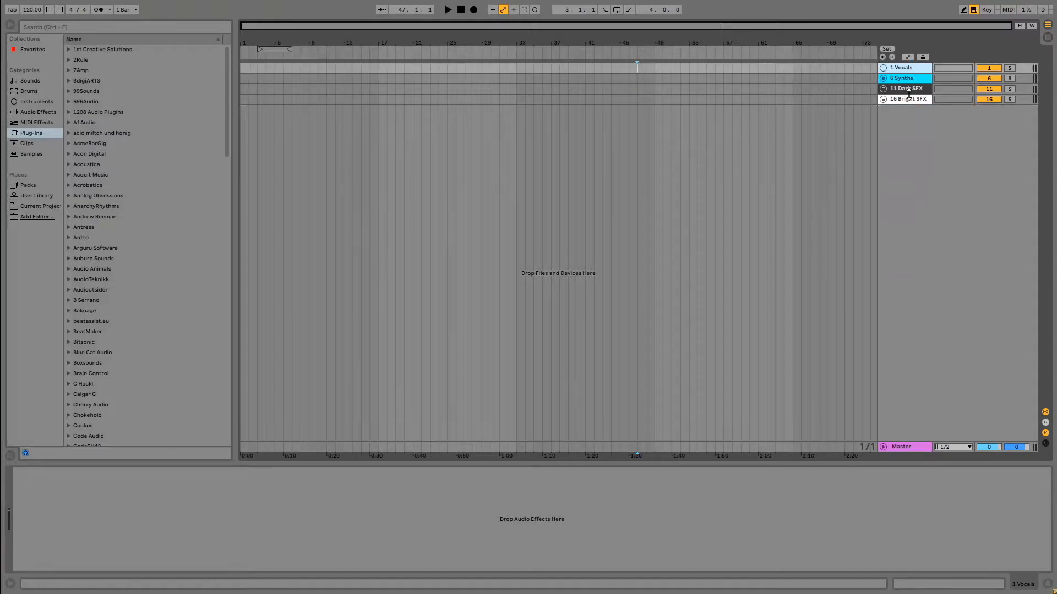
# Reorder the groups so that Vocals sits as a separate group between Synths and Dark SFX.
pyautogui.click(827, 69)
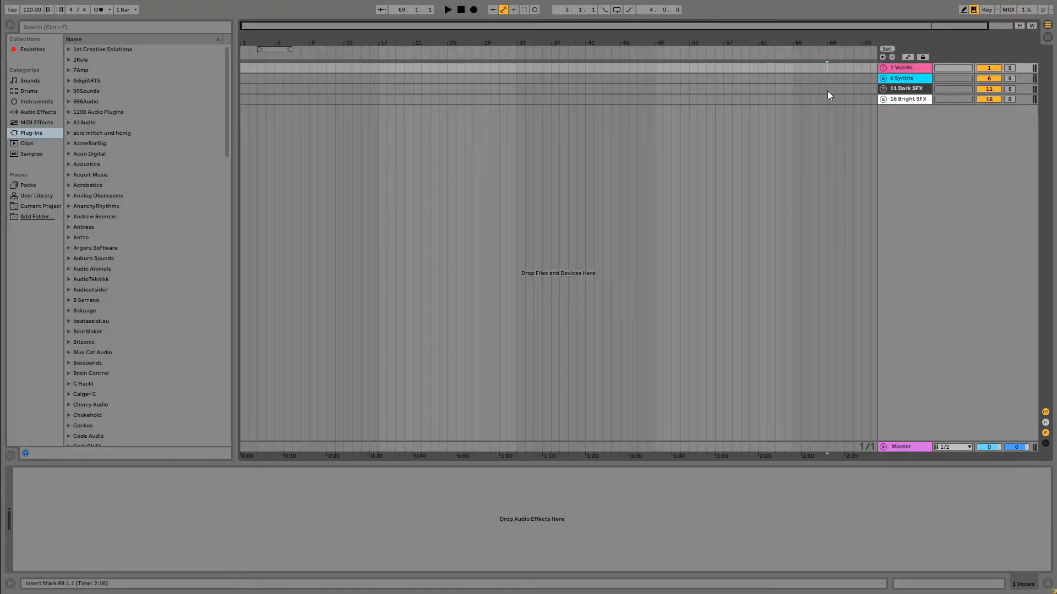
pyautogui.click(909, 79)
pyautogui.moveTo(912, 81); pyautogui.dragTo(897, 71)
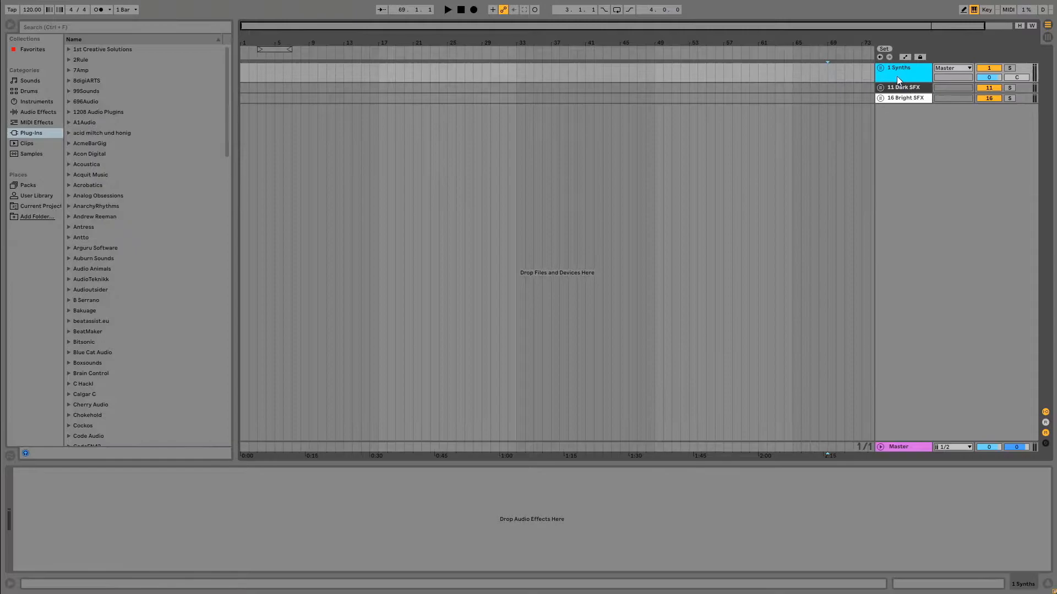
pyautogui.click(881, 67)
pyautogui.moveTo(906, 114); pyautogui.dragTo(900, 369)
pyautogui.click(882, 69)
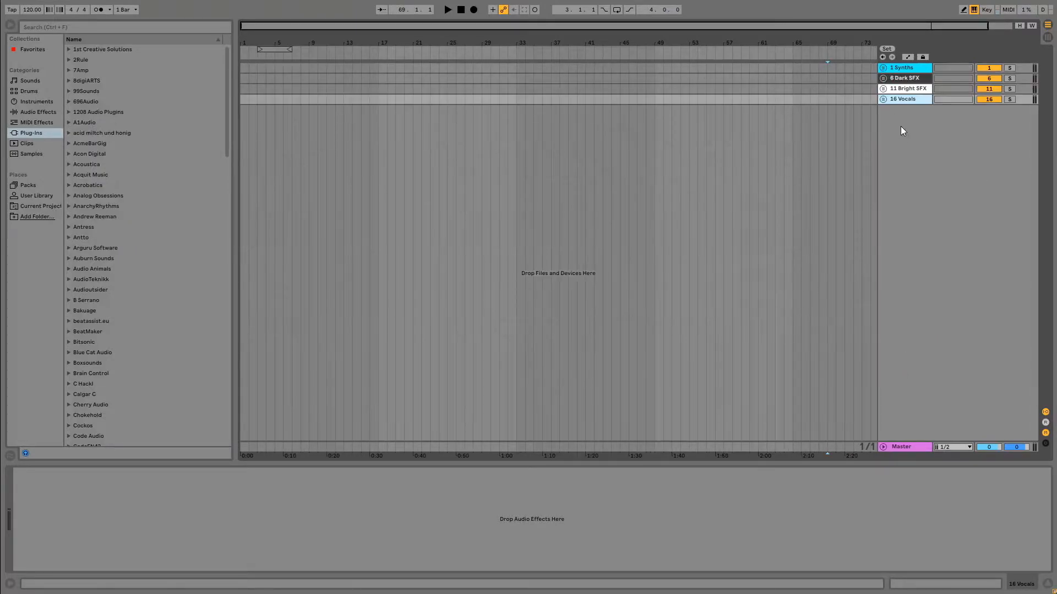
pyautogui.moveTo(899, 102); pyautogui.dragTo(899, 77)
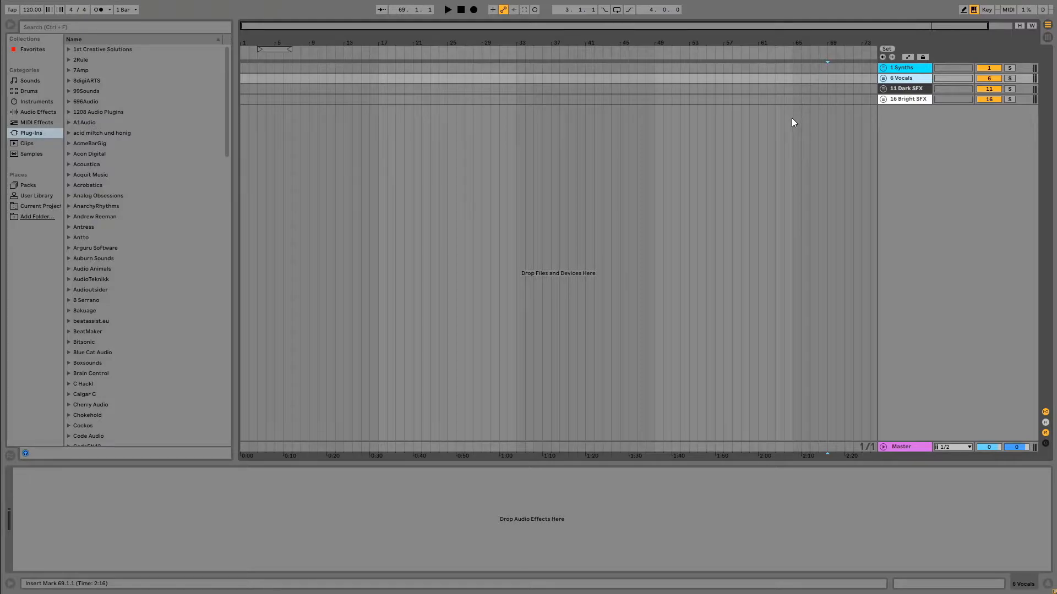
# Insert an audio track below the Bright SFX group at the end of the track list.
pyautogui.moveTo(561, 178); pyautogui.dragTo(552, 180)
pyautogui.click(317, 203)
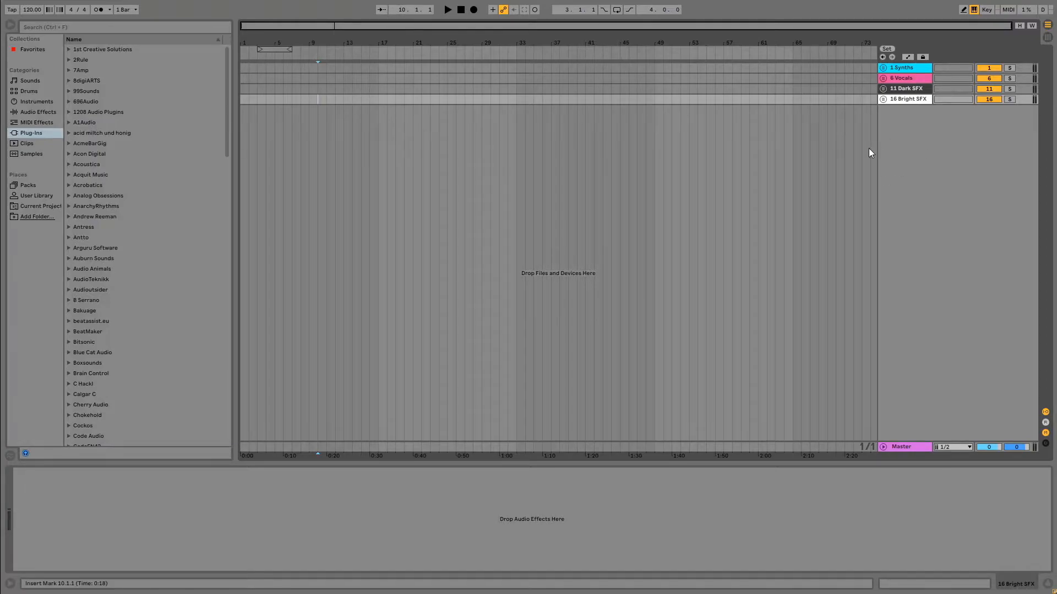
pyautogui.rightClick(900, 150)
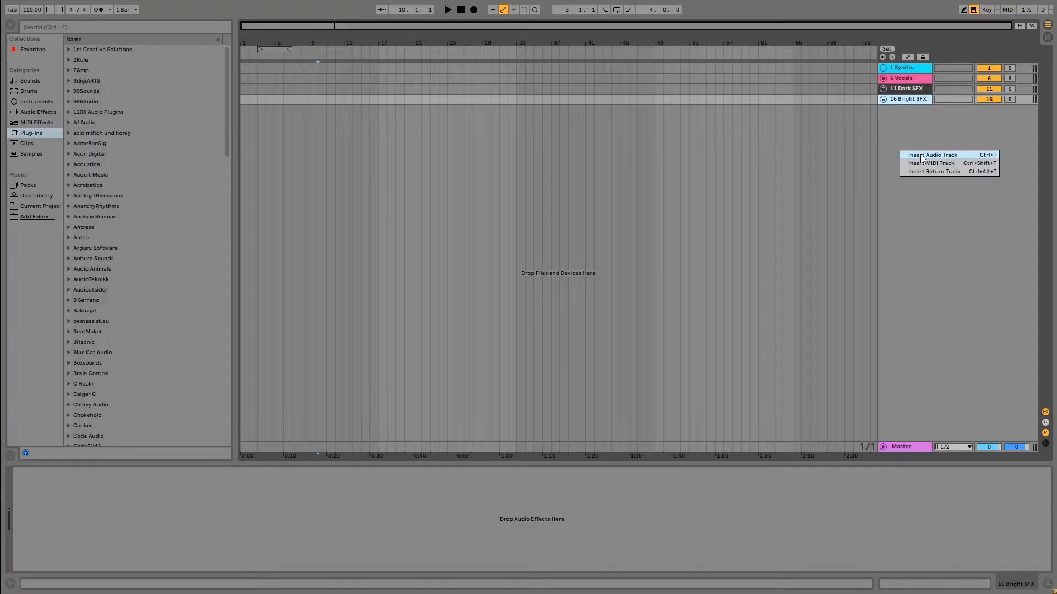
pyautogui.click(920, 156)
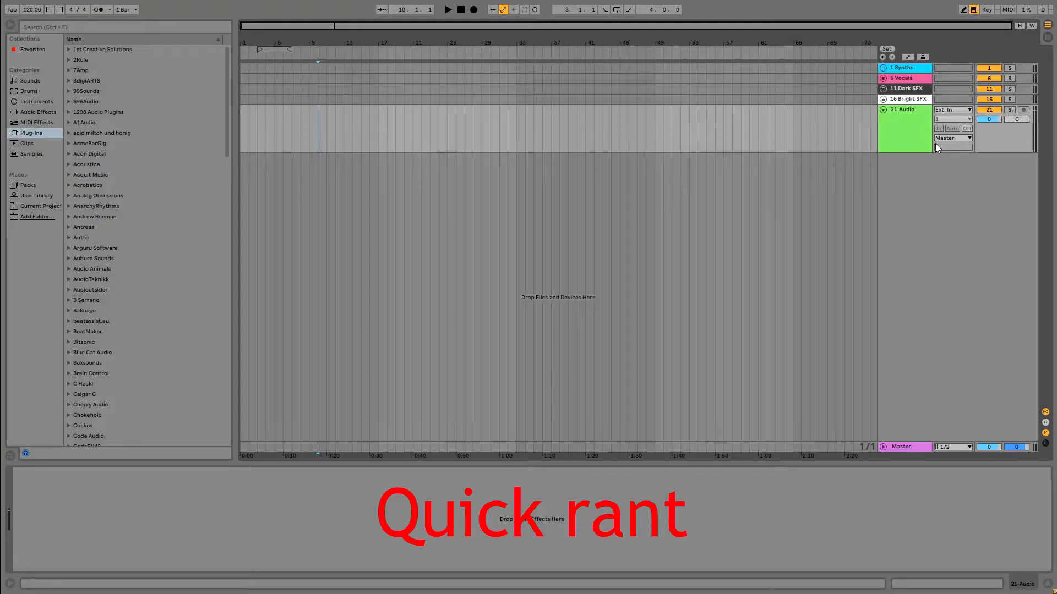
# Try blue and red as colours for the audio track below Bright SFX.
pyautogui.click(883, 68)
pyautogui.click(883, 68)
pyautogui.rightClick(893, 136)
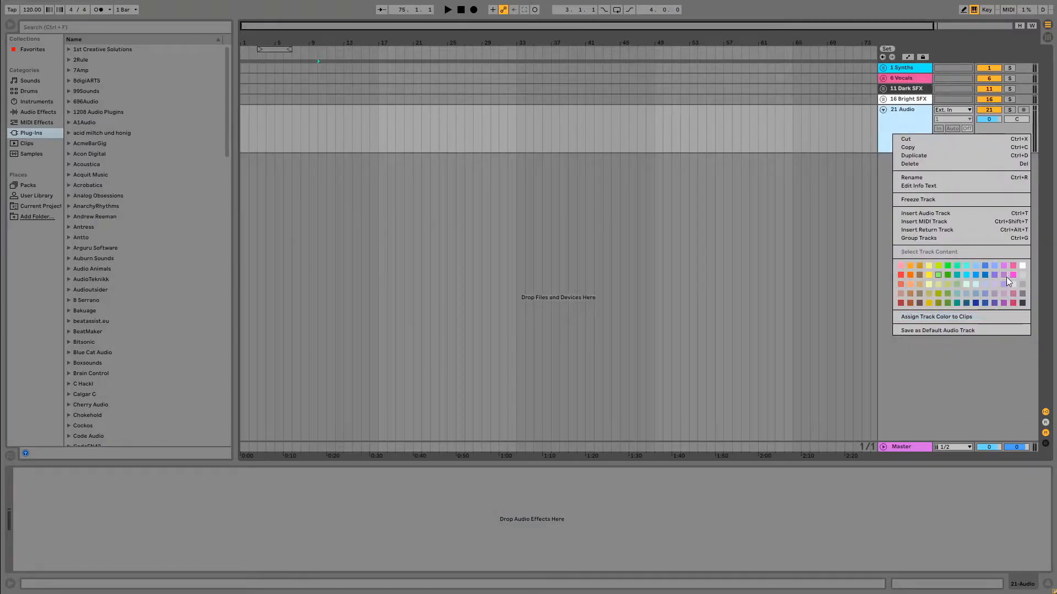
pyautogui.click(988, 263)
pyautogui.rightClick(905, 123)
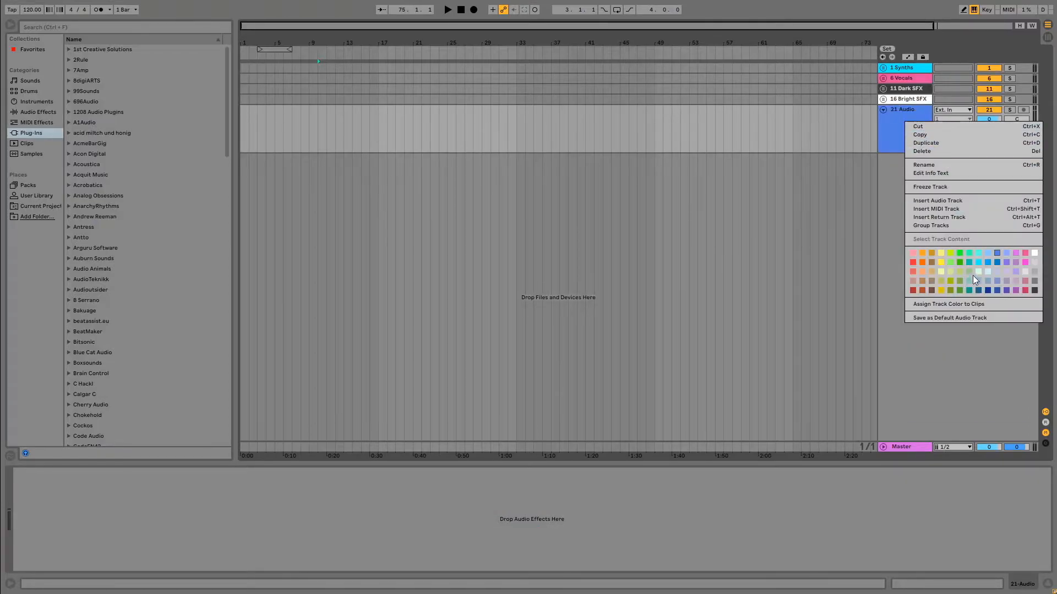
pyautogui.click(912, 262)
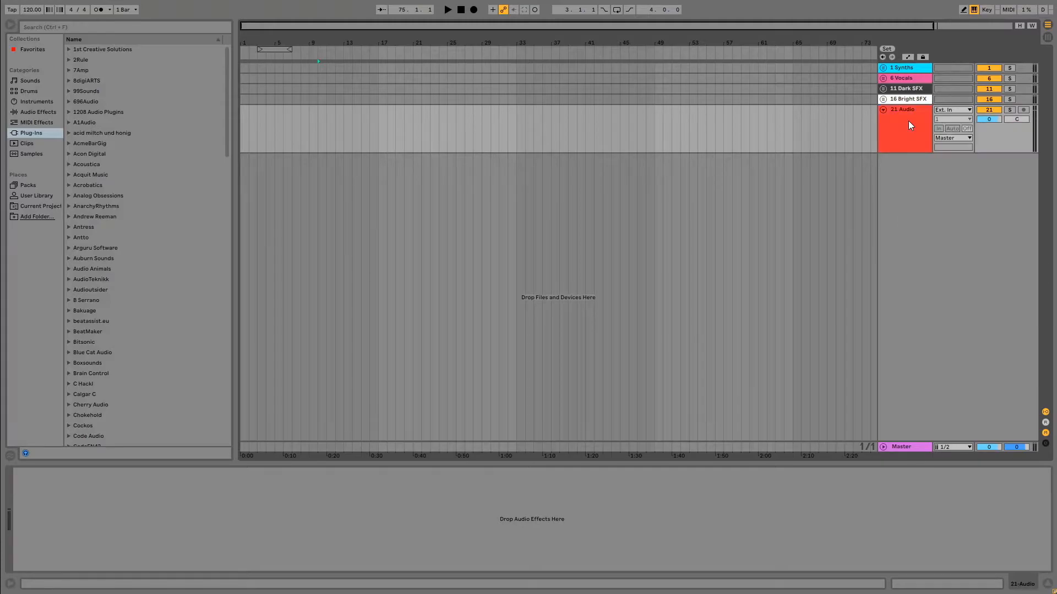
pyautogui.rightClick(905, 122)
pyautogui.click(873, 223)
# Colour the Master track red and the audio track below Bright SFX teal green.
pyautogui.rightClick(907, 447)
pyautogui.click(917, 520)
pyautogui.click(959, 237)
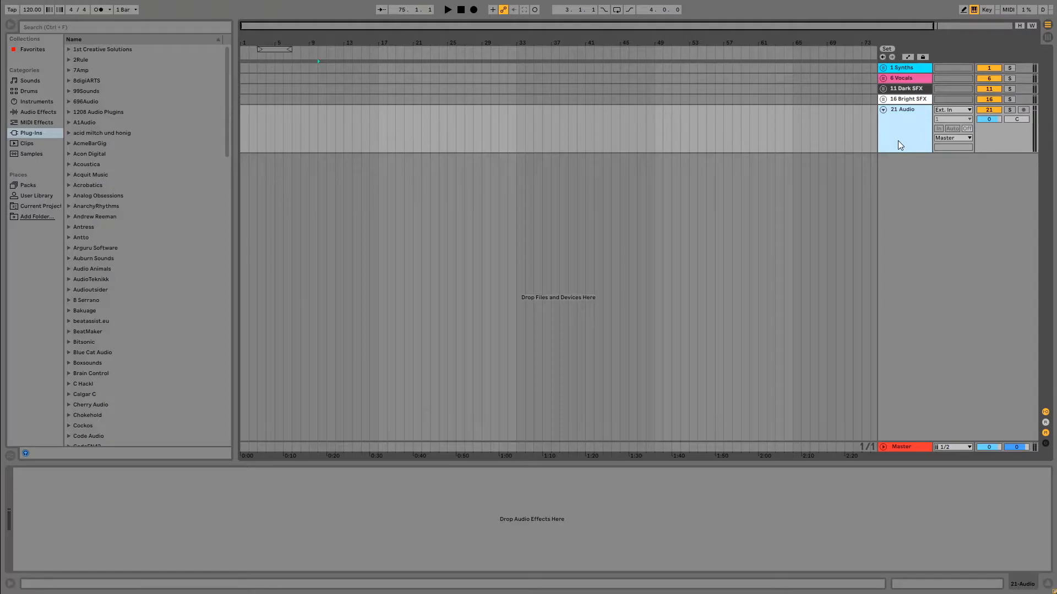
# Add three more teal green audio tracks and gather all four in a new group.
pyautogui.hotkey('ctrl', 't')
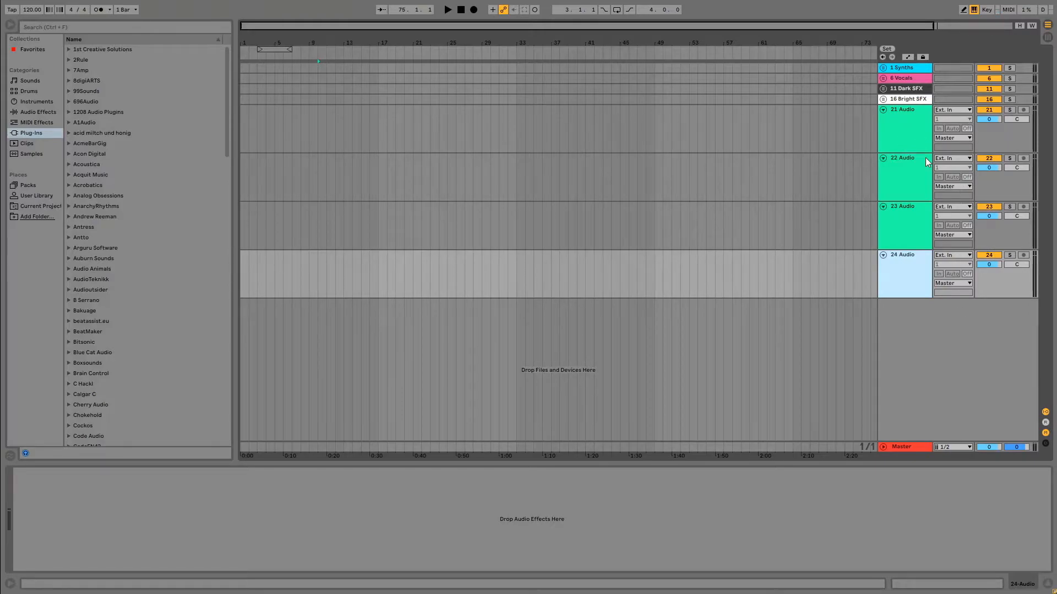
pyautogui.rightClick(906, 135)
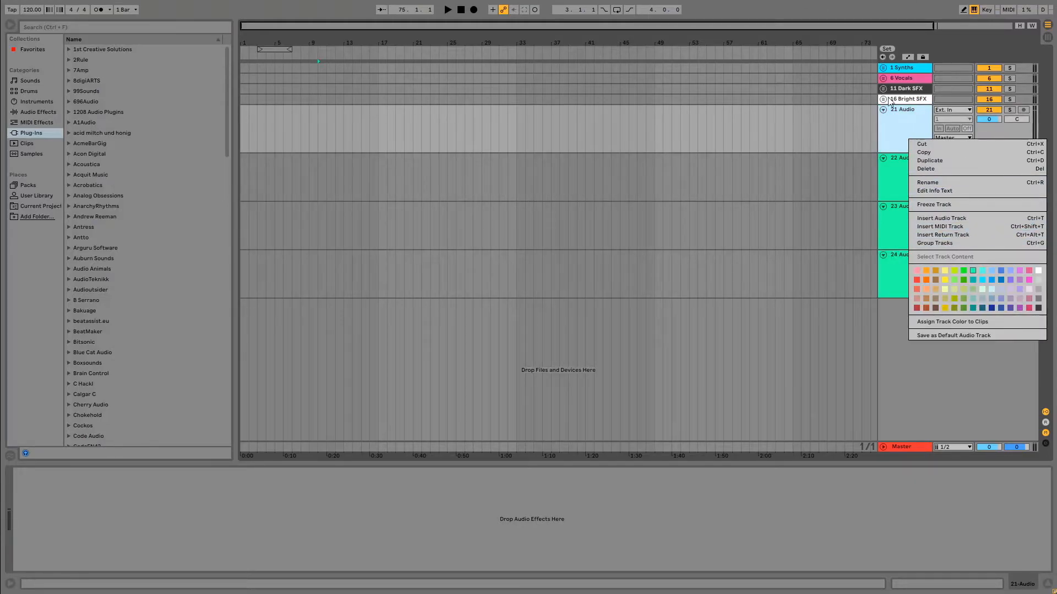
pyautogui.click(946, 247)
pyautogui.rightClick(897, 128)
pyautogui.click(943, 231)
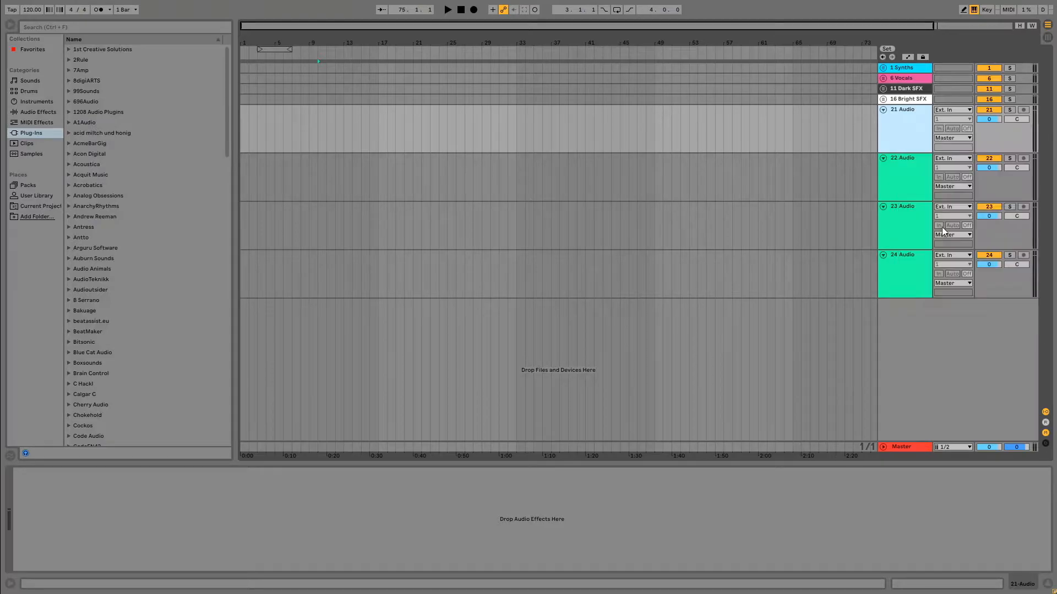
pyautogui.moveTo(913, 230); pyautogui.dragTo(908, 186)
pyautogui.moveTo(916, 267); pyautogui.dragTo(908, 214)
pyautogui.moveTo(909, 309); pyautogui.dragTo(911, 278)
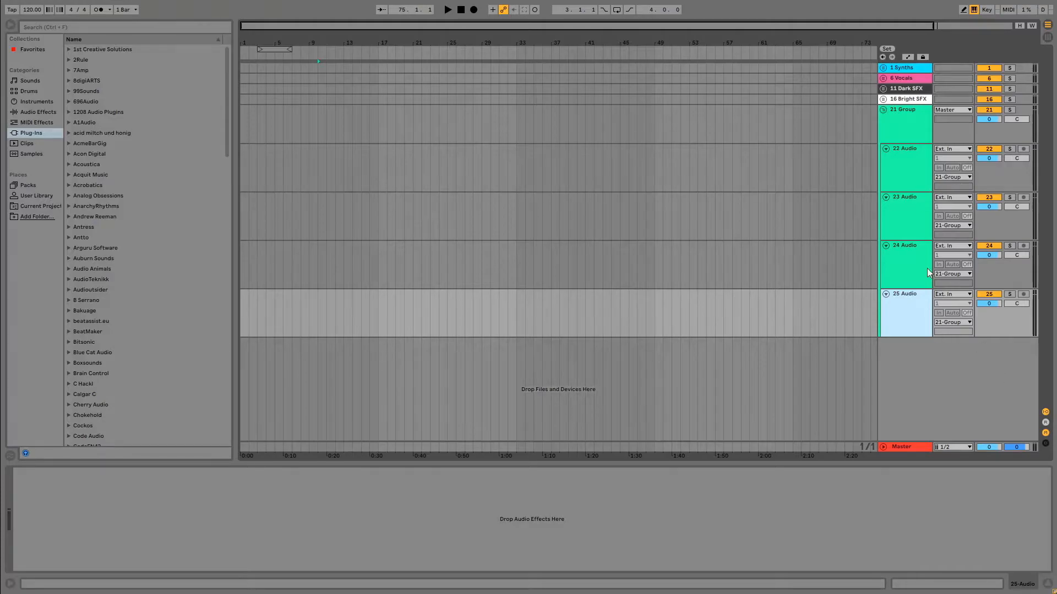
# Add another teal green audio track below the new group, outside it, and select the group.
pyautogui.hotkey('ctrl', 't')
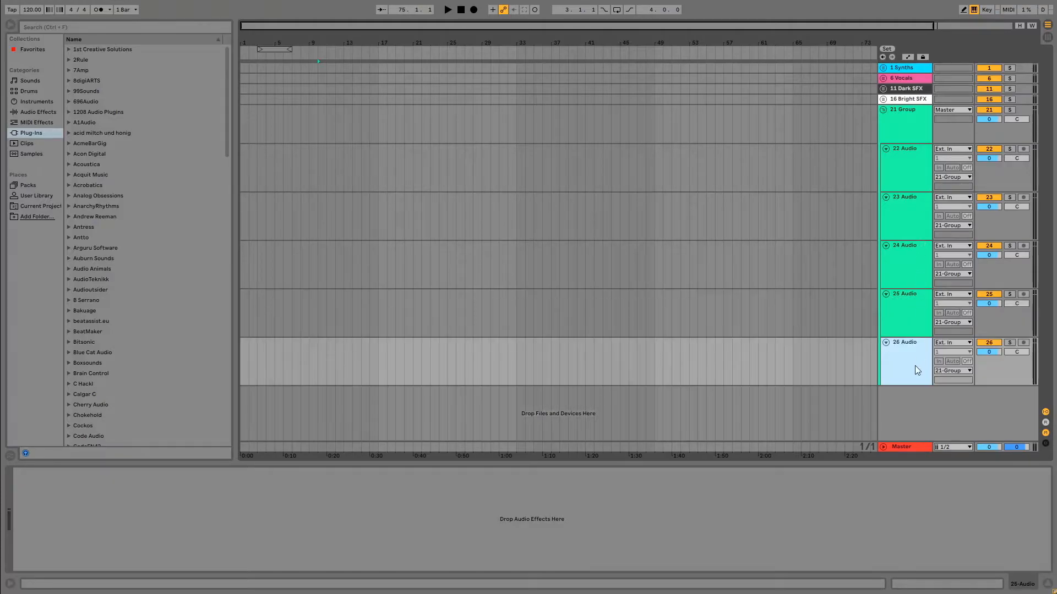
pyautogui.click(896, 116)
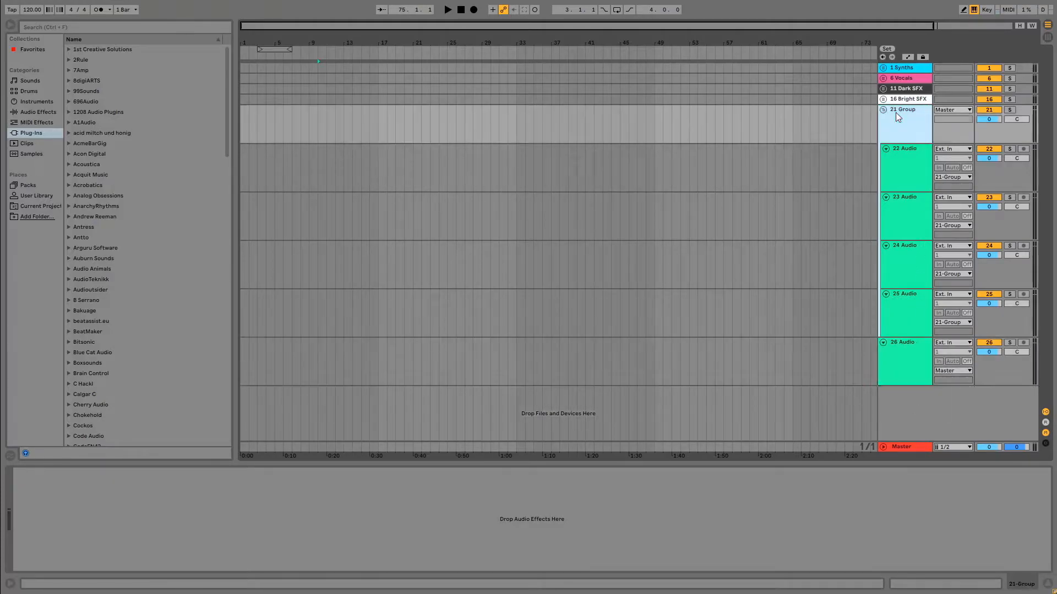
# Rename the new teal green group below Bright SFX as "# Kicks".
pyautogui.rightClick(896, 113)
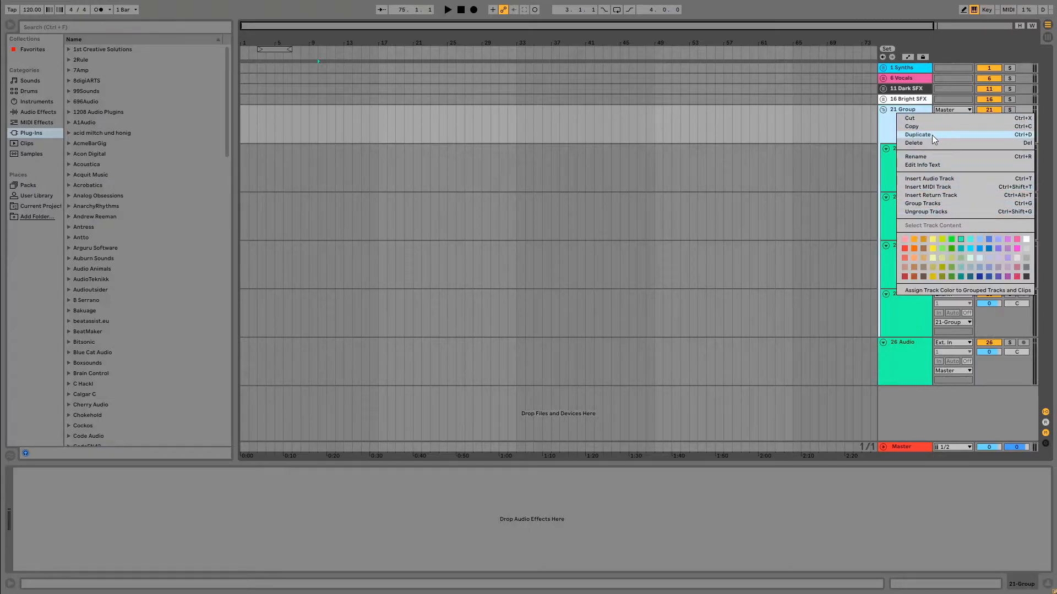
pyautogui.click(930, 157)
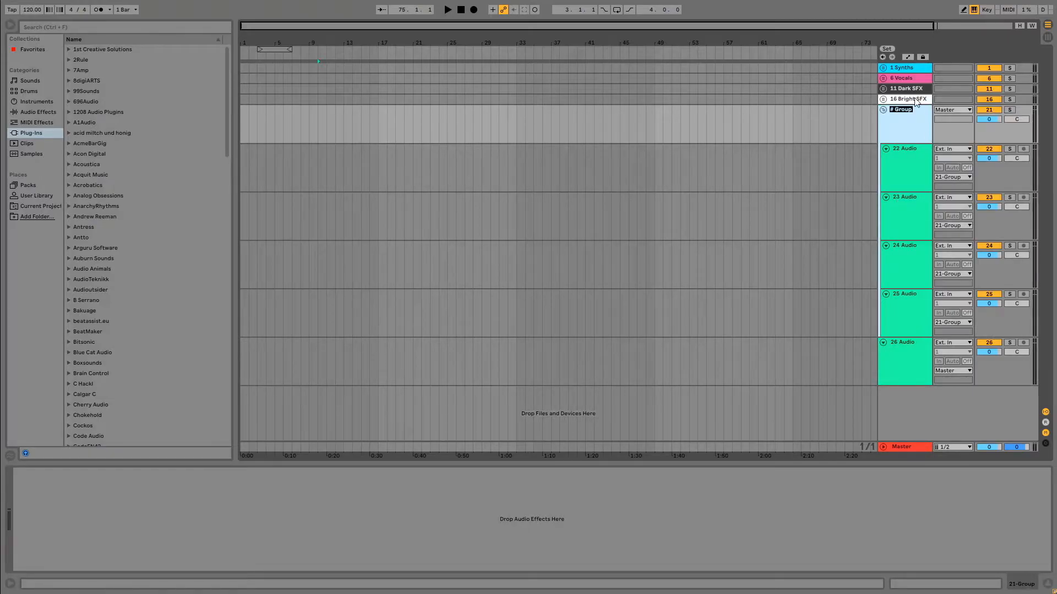
pyautogui.write('#n')
pyautogui.click(810, 138)
pyautogui.click(894, 118)
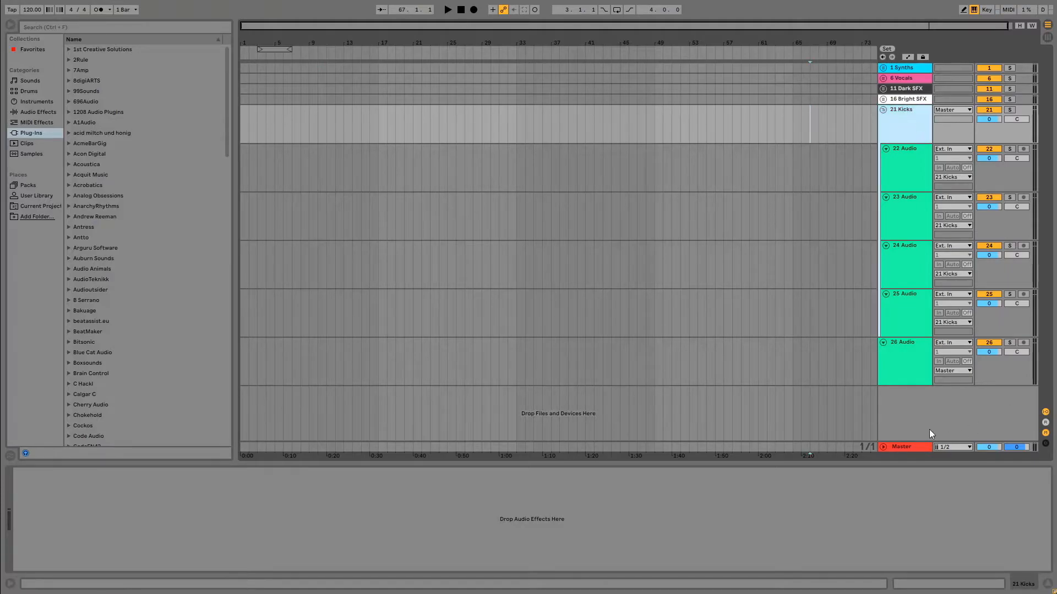
# Move the loose teal green audio track above the Kicks group and duplicate it three times.
pyautogui.moveTo(925, 299); pyautogui.dragTo(912, 404)
pyautogui.click(903, 106)
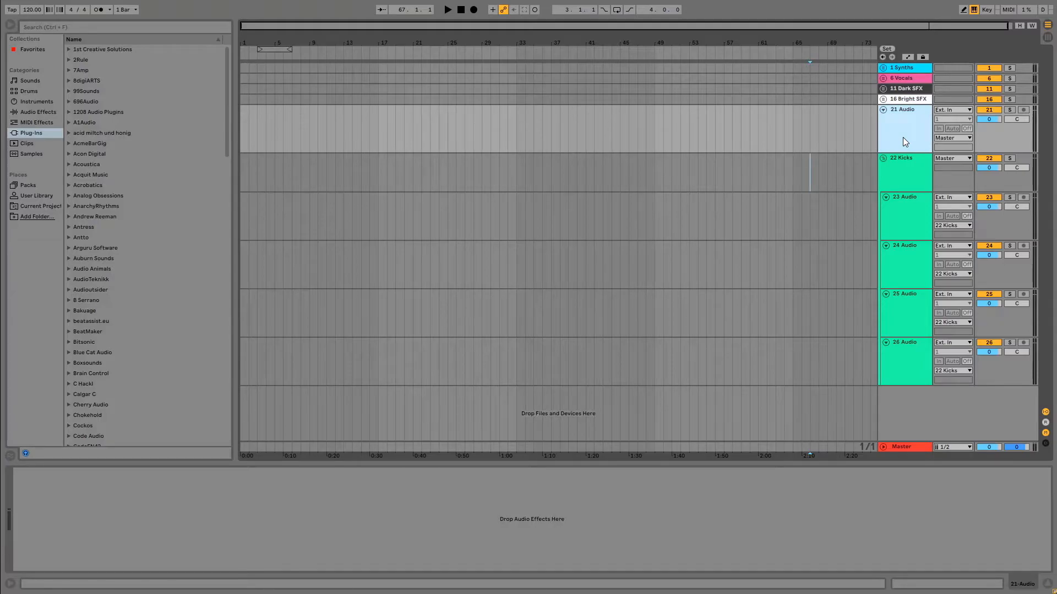
pyautogui.hotkey('ctrl', 'd')
pyautogui.hotkey('ctrl', 'd')
pyautogui.hotkey('ctrl', 'd')
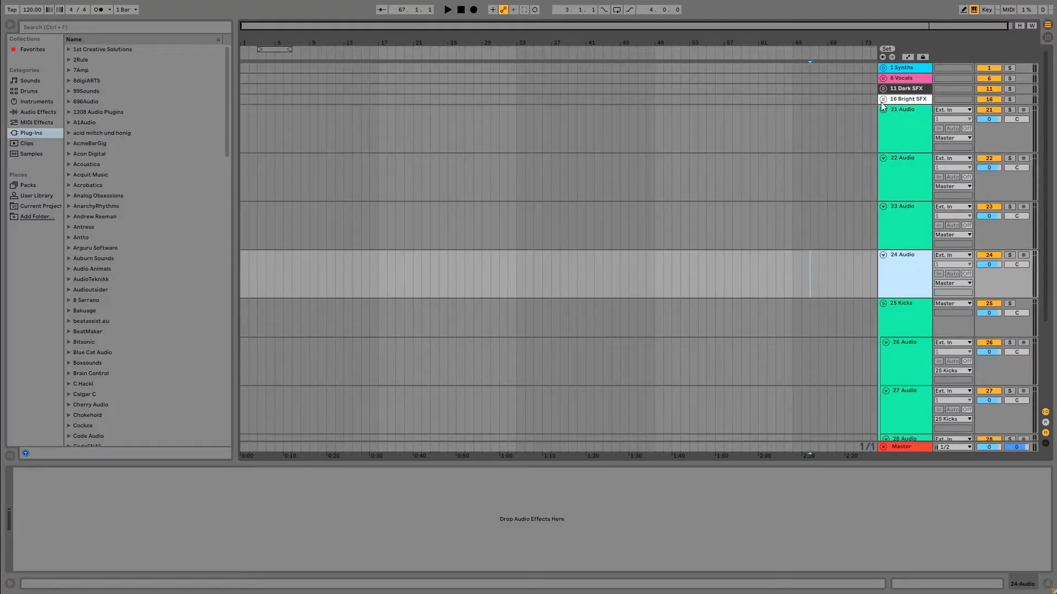
# Group the first audio track below Bright SFX on its own and name the group "# Drums".
pyautogui.click(893, 127)
pyautogui.rightClick(894, 128)
pyautogui.click(935, 236)
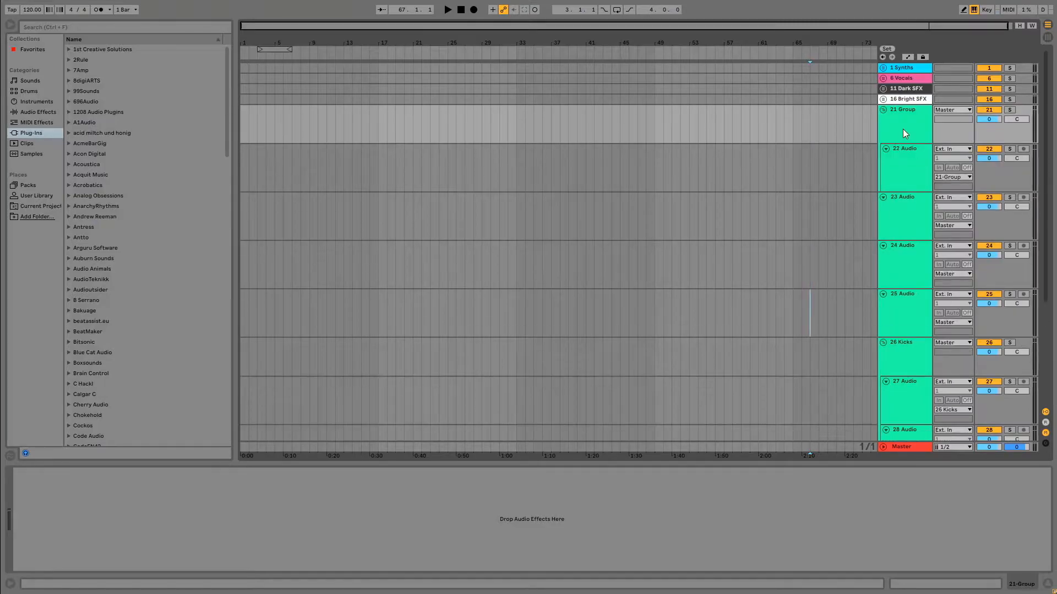
pyautogui.rightClick(903, 111)
pyautogui.click(906, 114)
pyautogui.rightClick(906, 115)
pyautogui.click(925, 159)
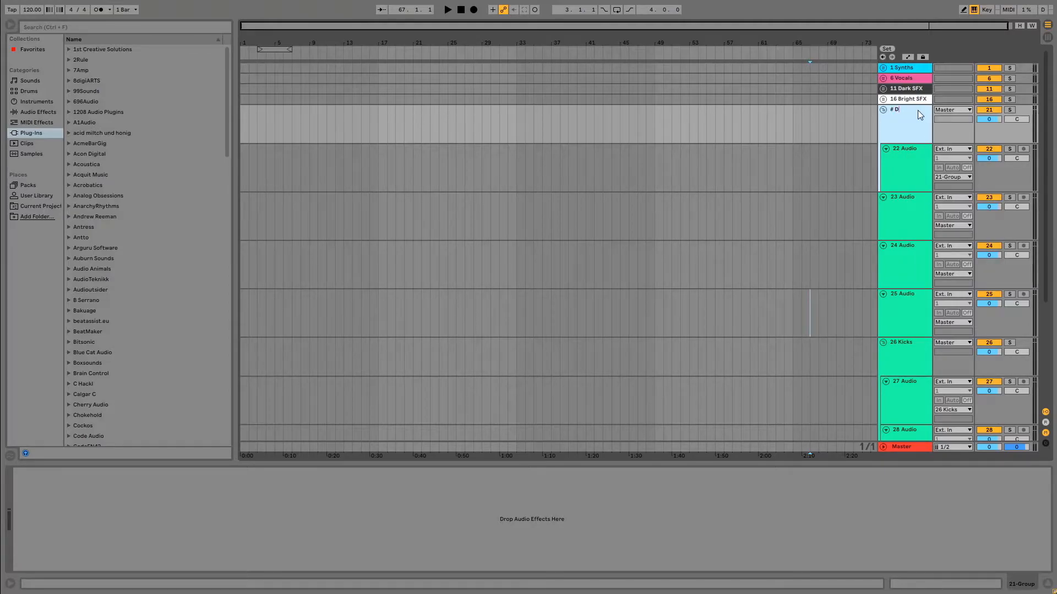
pyautogui.write('# Drums')
pyautogui.press('Return')
pyautogui.click(750, 172)
# Move the three loose audio tracks and the Kicks group into Drums, with Kicks first in the group.
pyautogui.moveTo(911, 232); pyautogui.dragTo(906, 172)
pyautogui.moveTo(912, 277); pyautogui.dragTo(908, 223)
pyautogui.moveTo(918, 313); pyautogui.dragTo(908, 271)
pyautogui.moveTo(905, 349); pyautogui.dragTo(897, 143)
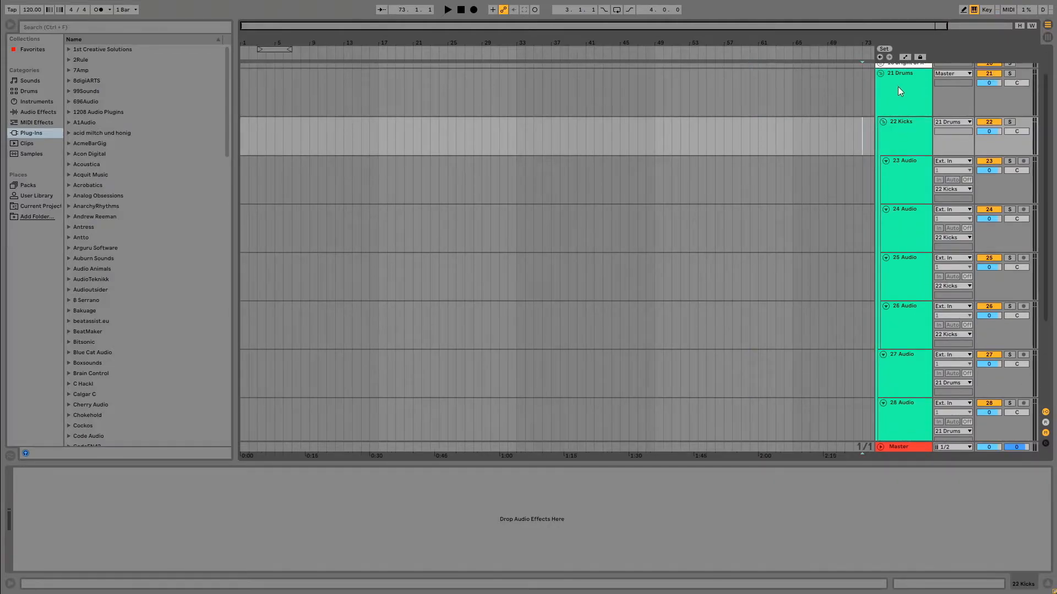
# Hide the device view to enlarge the arrangement and fold the Kicks group.
pyautogui.scroll(-4, 912, 136)
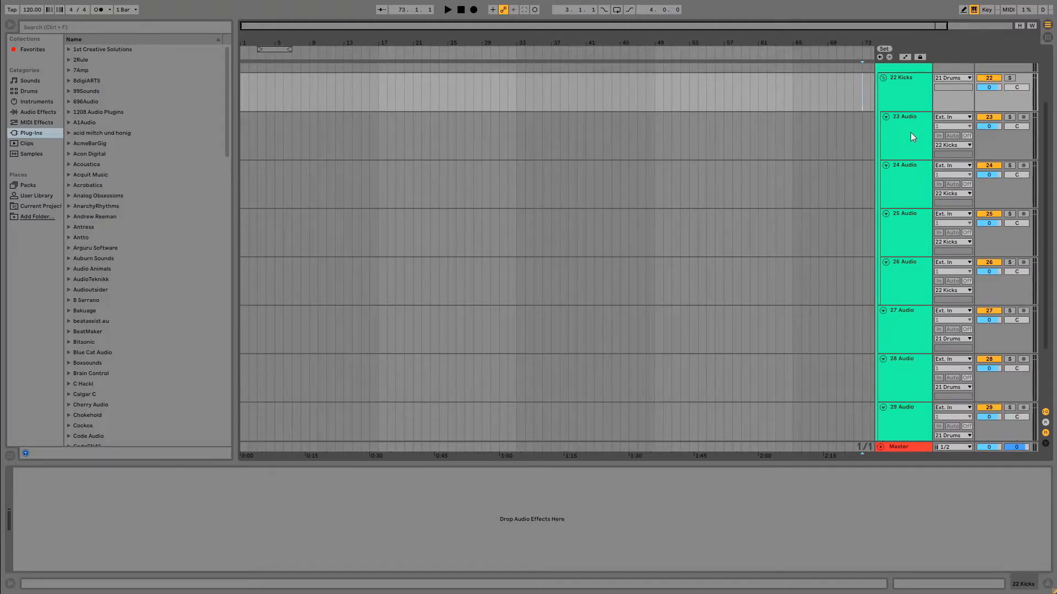
pyautogui.scroll(-3, 910, 135)
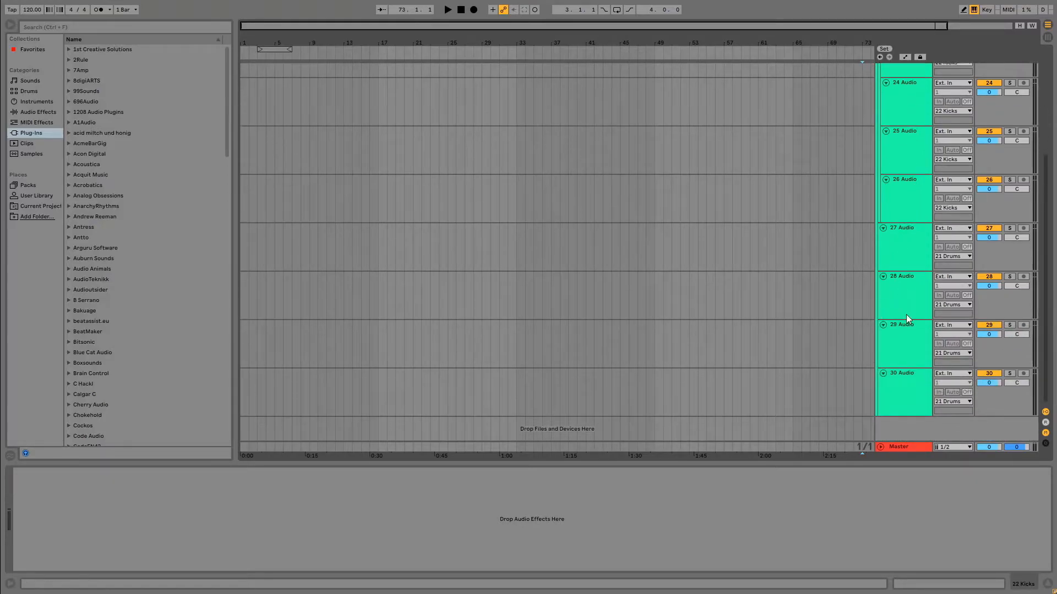
pyautogui.click(1047, 584)
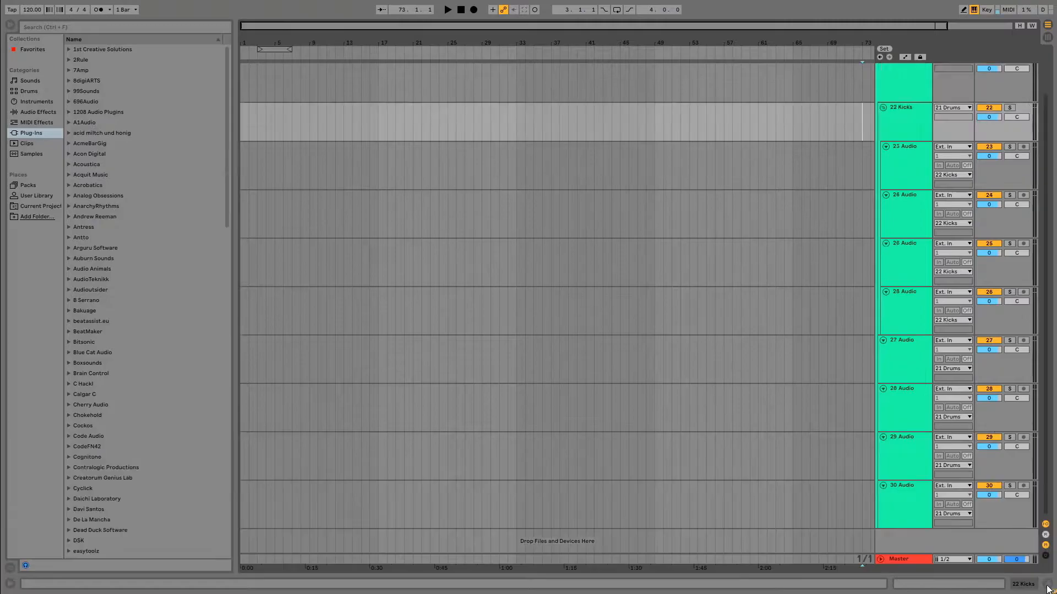
pyautogui.scroll(2, 902, 408)
pyautogui.scroll(1, 916, 230)
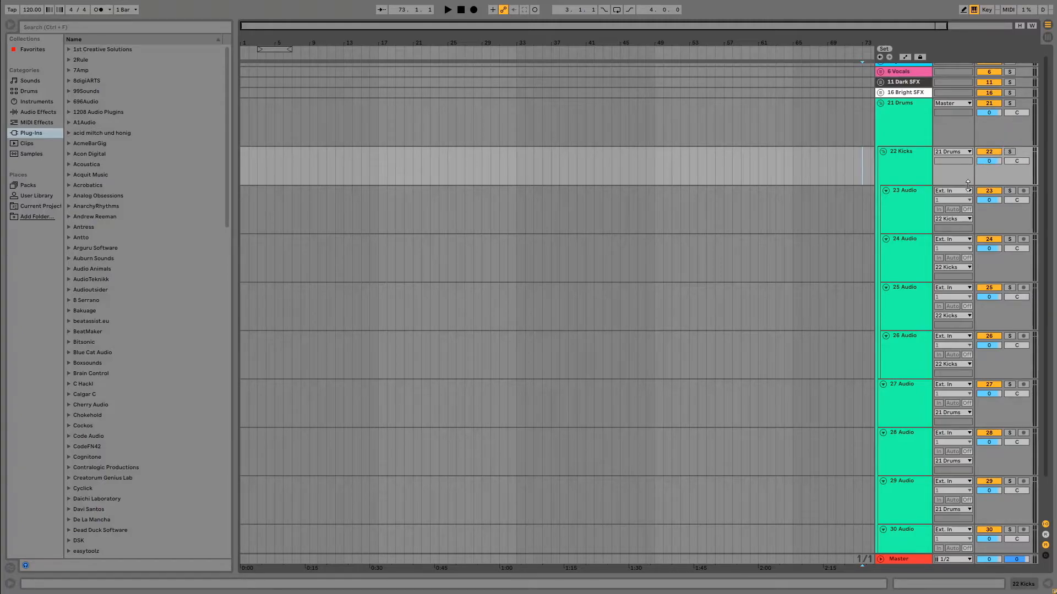
pyautogui.click(882, 152)
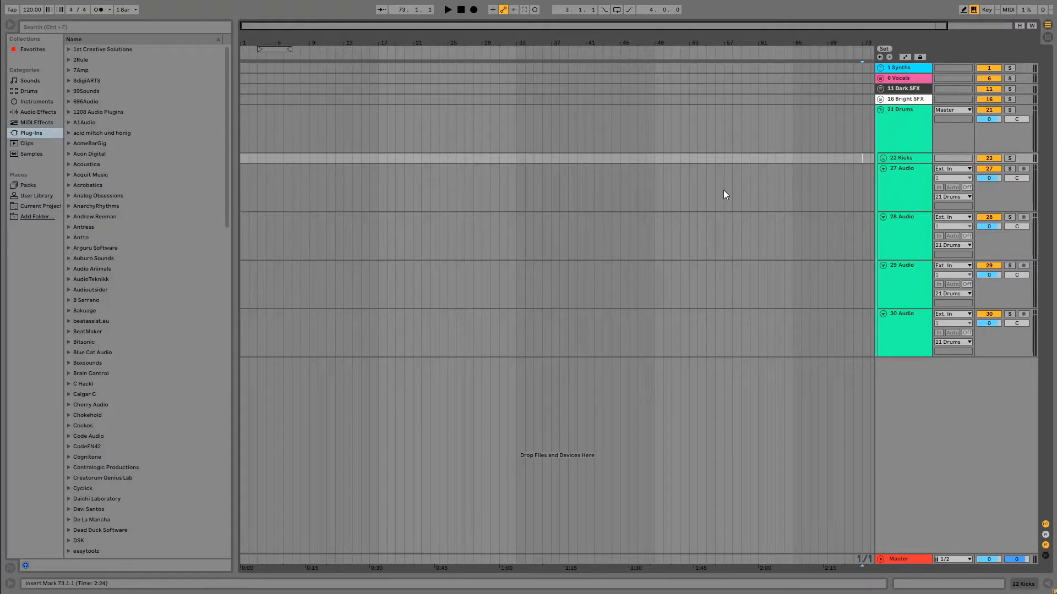
# Duplicate the audio track below Kicks seven times inside the Drums group.
pyautogui.click(900, 175)
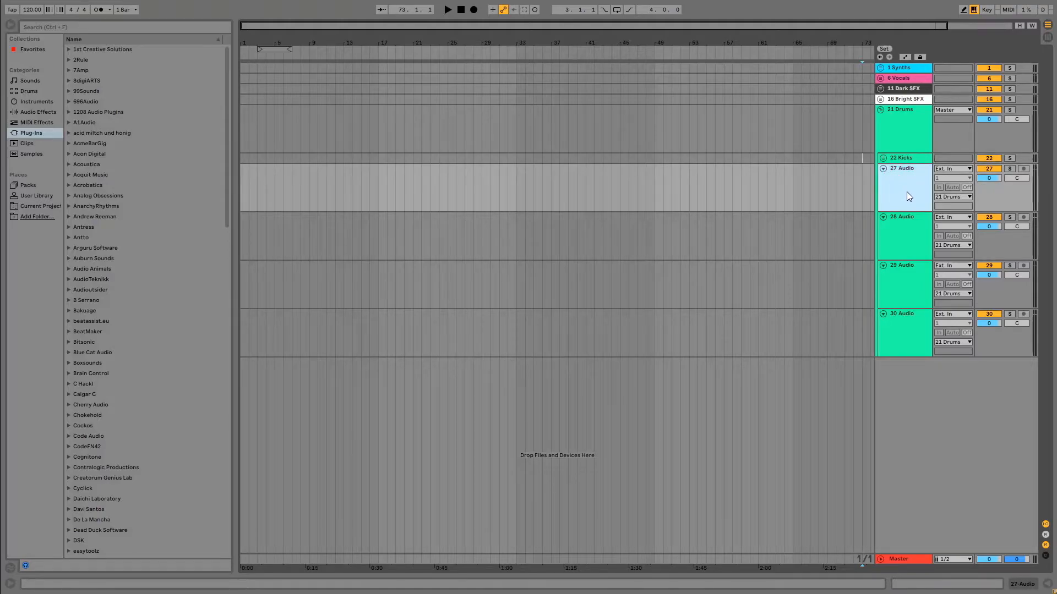
pyautogui.hotkey('ctrl', 'd')
pyautogui.hotkey('ctrl', 'd')
pyautogui.hotkey('ctrl', 'd')
pyautogui.hotkey('ctrl', 'd')
pyautogui.hotkey('ctrl', 'd')
pyautogui.hotkey('ctrl', 'd')
pyautogui.hotkey('ctrl', 'd')
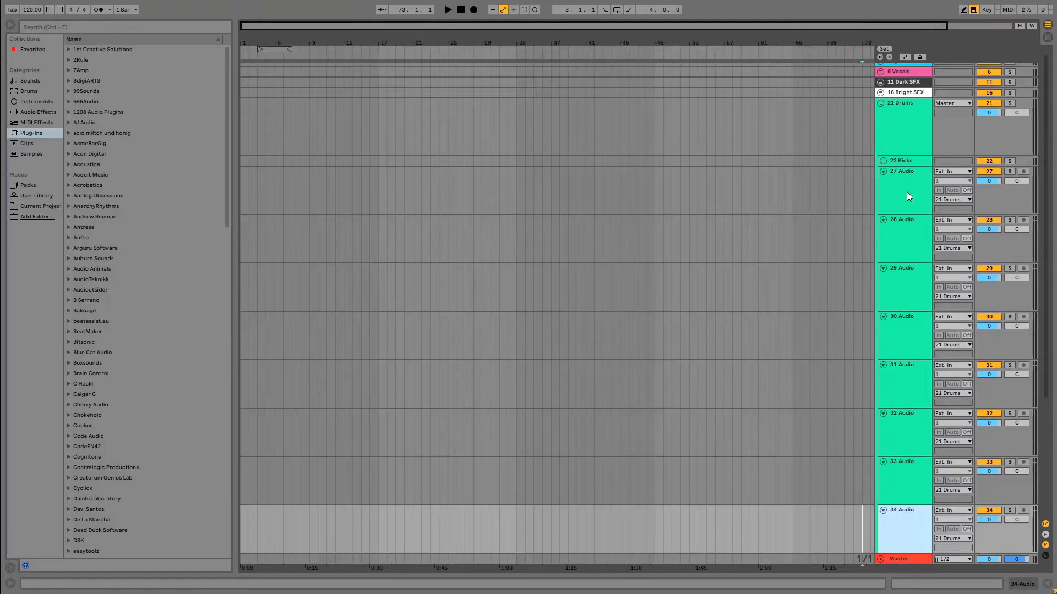
pyautogui.scroll(-6, 745, 292)
pyautogui.scroll(7, 736, 295)
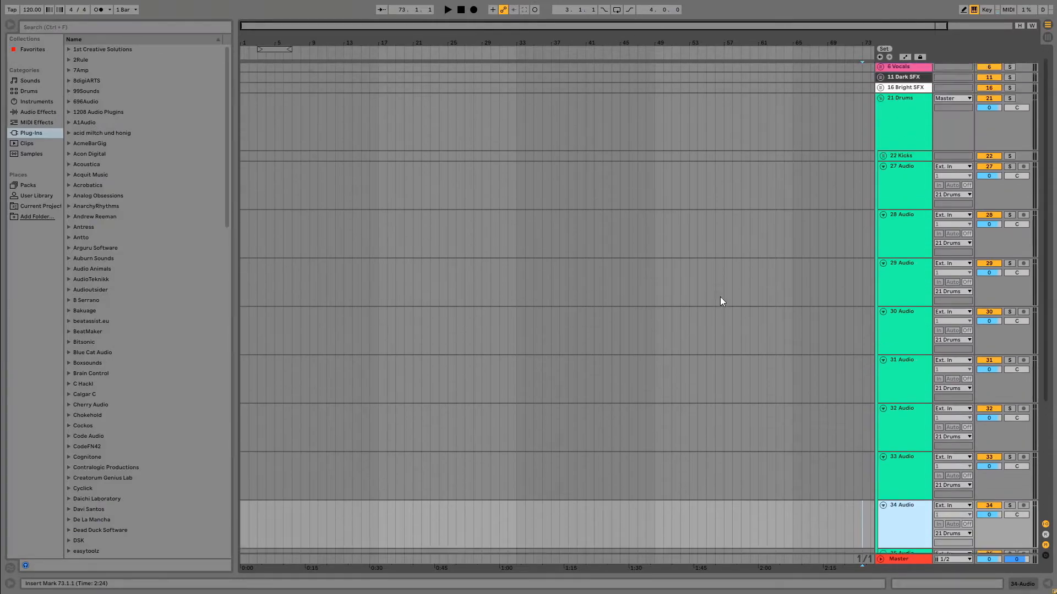
pyautogui.hotkey('ctrl', 'd')
pyautogui.hotkey('ctrl', 'd')
pyautogui.hotkey('ctrl', 'd')
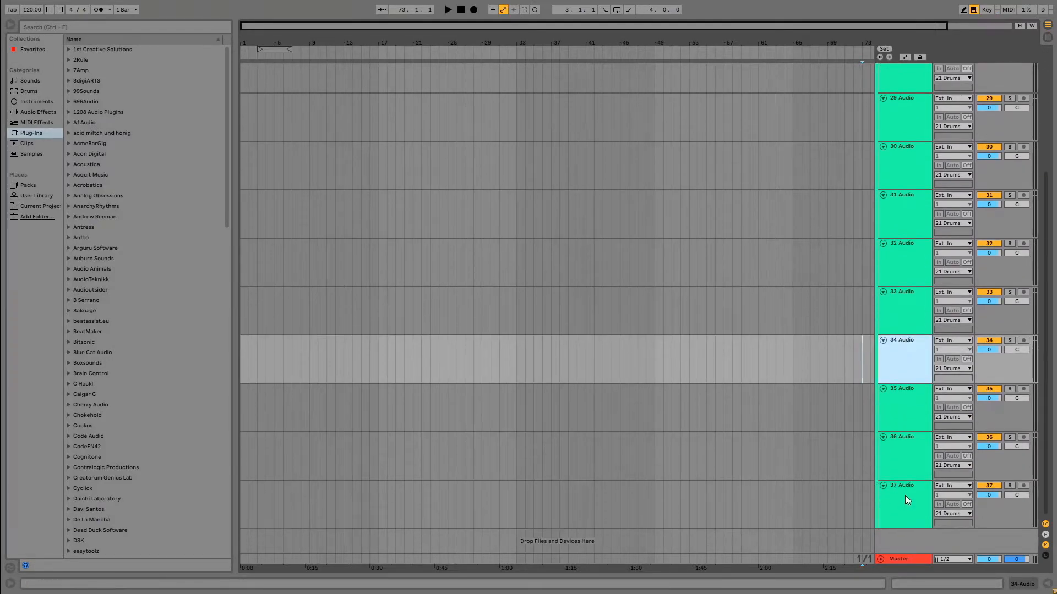
# Take the last audio track out of Drums, group it on its own and name the group "# Snares".
pyautogui.rightClick(884, 299)
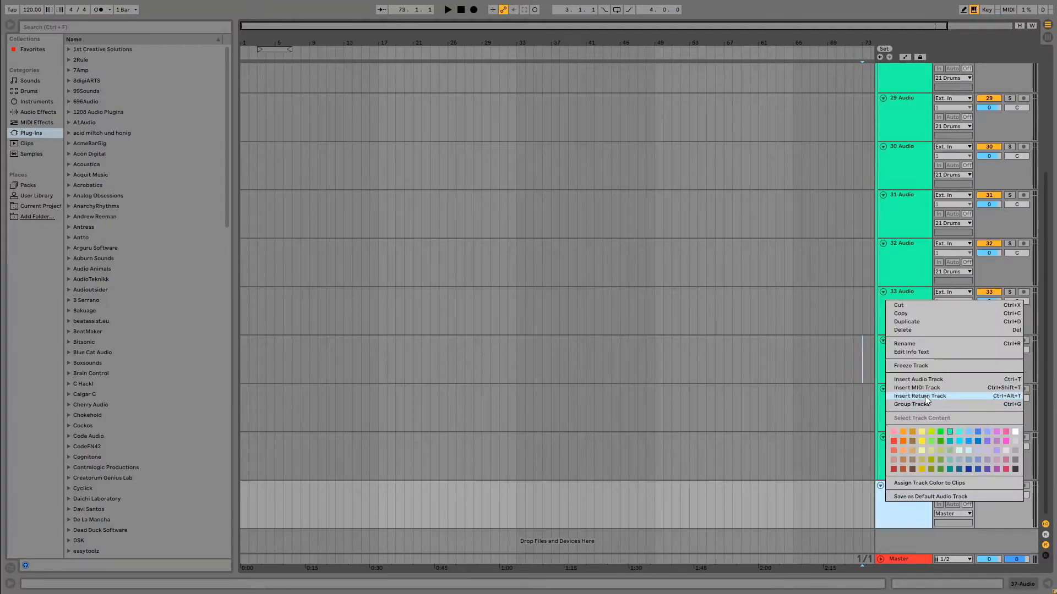
pyautogui.click(911, 405)
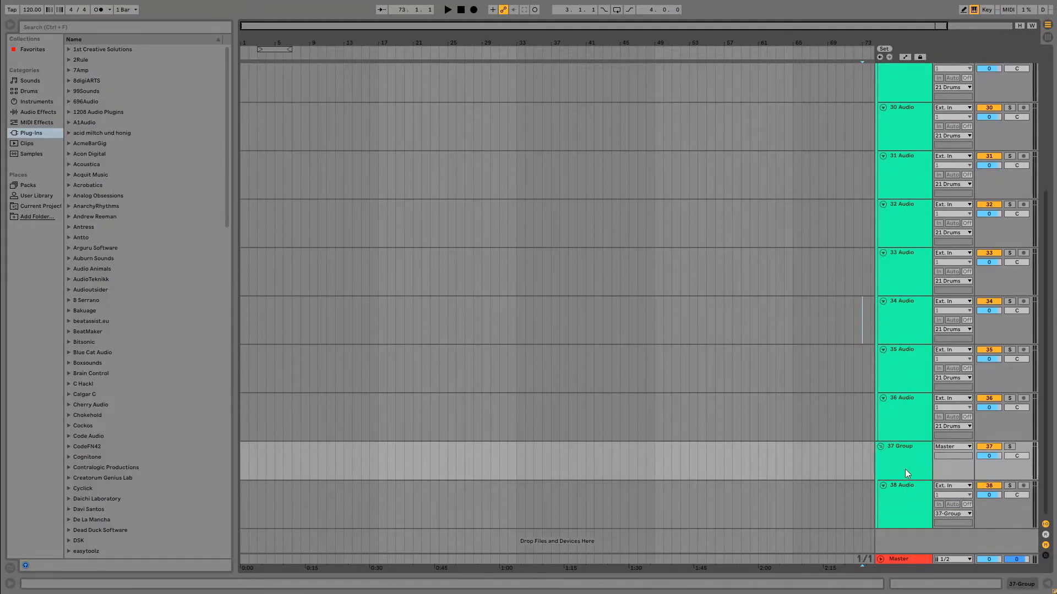
pyautogui.rightClick(899, 449)
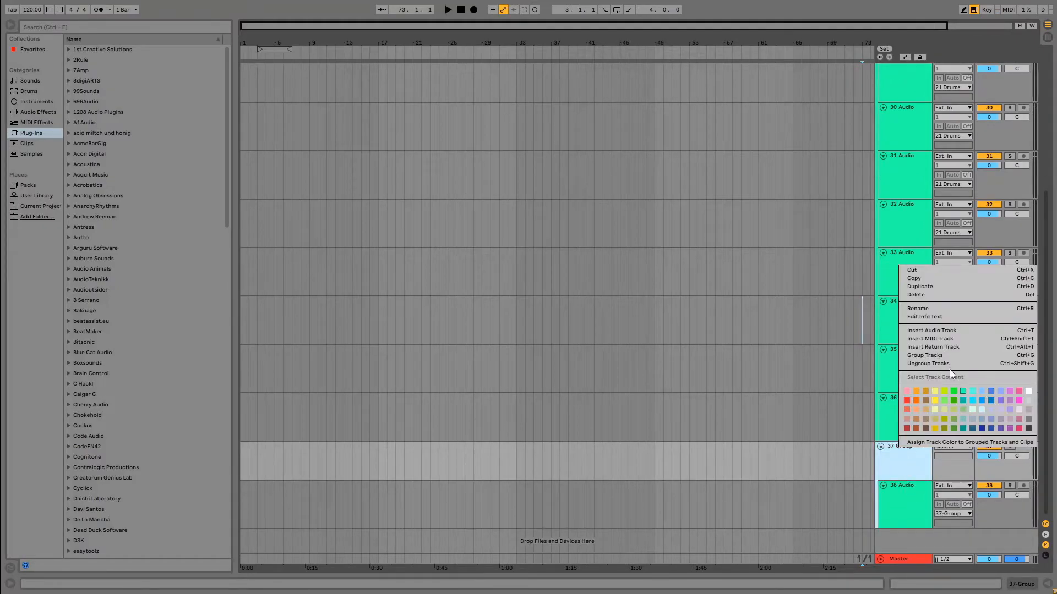
pyautogui.click(948, 309)
pyautogui.write('#')
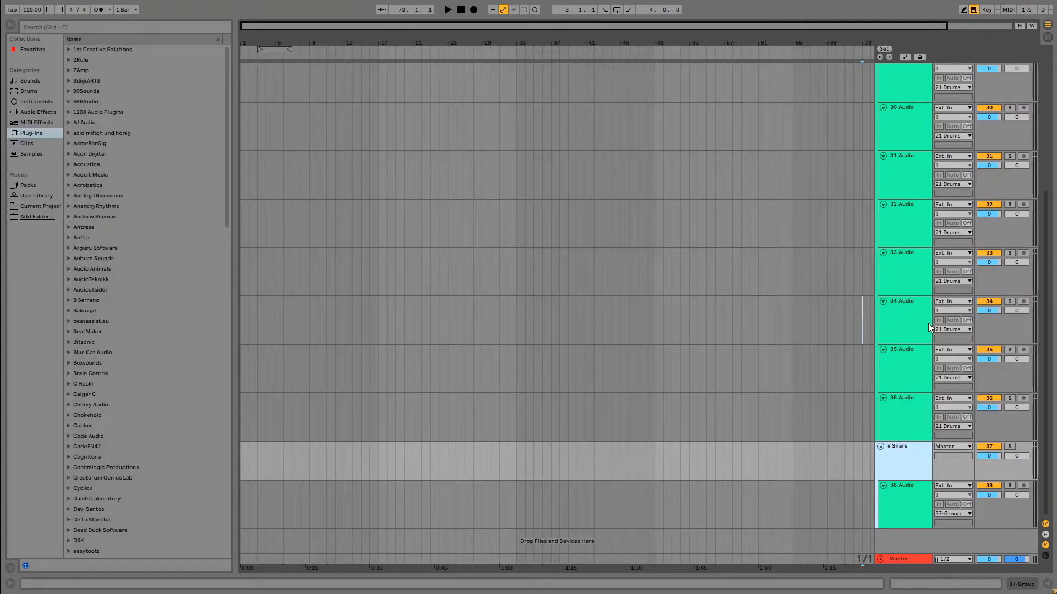
pyautogui.write(' Snares')
pyautogui.press('Return')
pyautogui.click(785, 418)
# Move three more audio tracks from Drums into the Snares group and place it, folded, inside Drums below Kicks.
pyautogui.moveTo(907, 420); pyautogui.dragTo(907, 530)
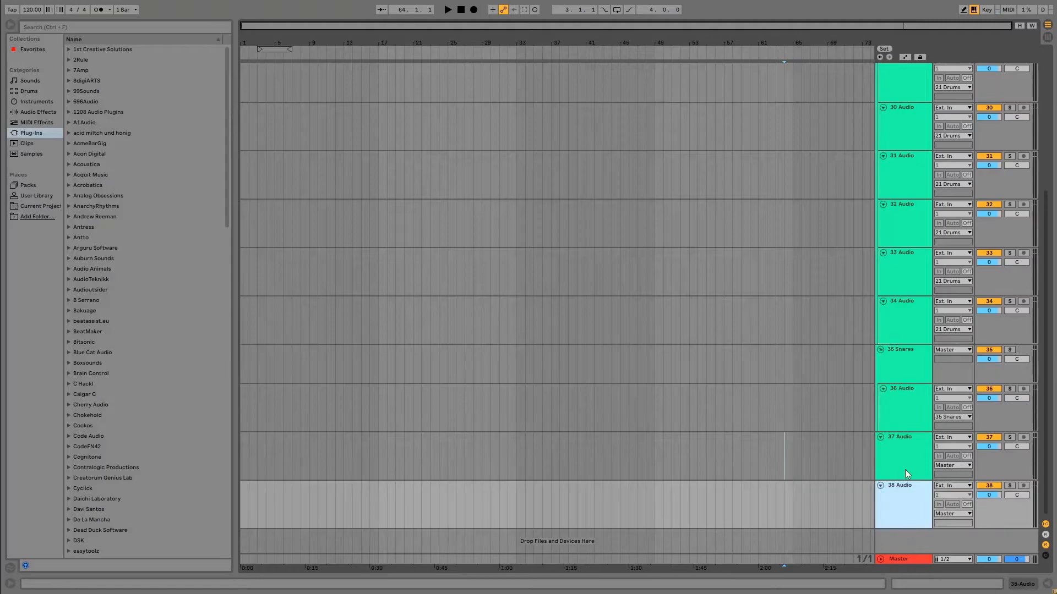
pyautogui.moveTo(910, 318); pyautogui.dragTo(899, 535)
pyautogui.moveTo(906, 402); pyautogui.dragTo(897, 358)
pyautogui.moveTo(901, 439); pyautogui.dragTo(901, 380)
pyautogui.moveTo(910, 486); pyautogui.dragTo(914, 442)
pyautogui.click(880, 291)
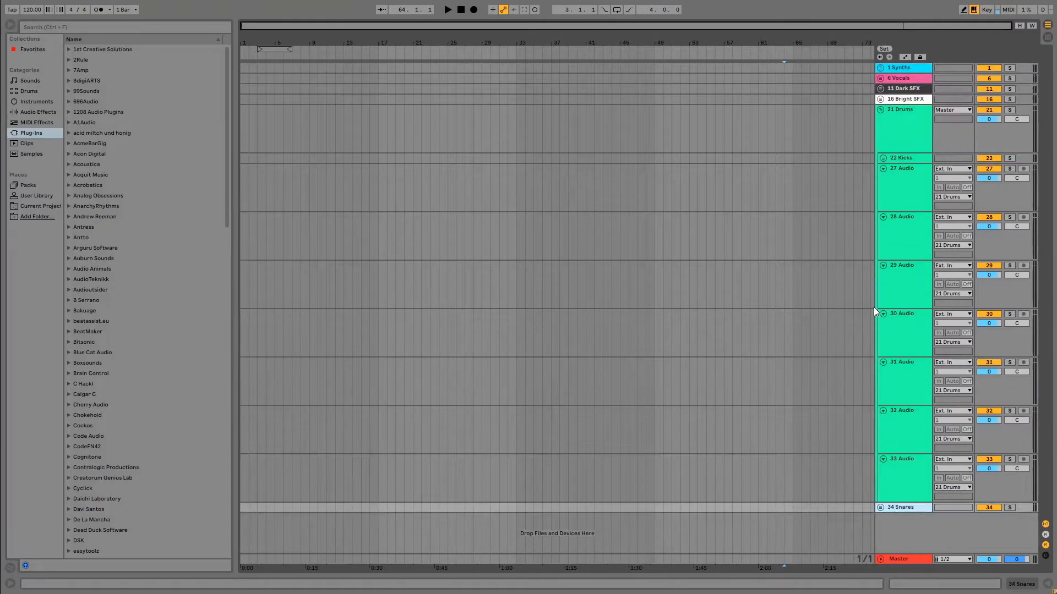
pyautogui.moveTo(910, 507); pyautogui.dragTo(911, 174)
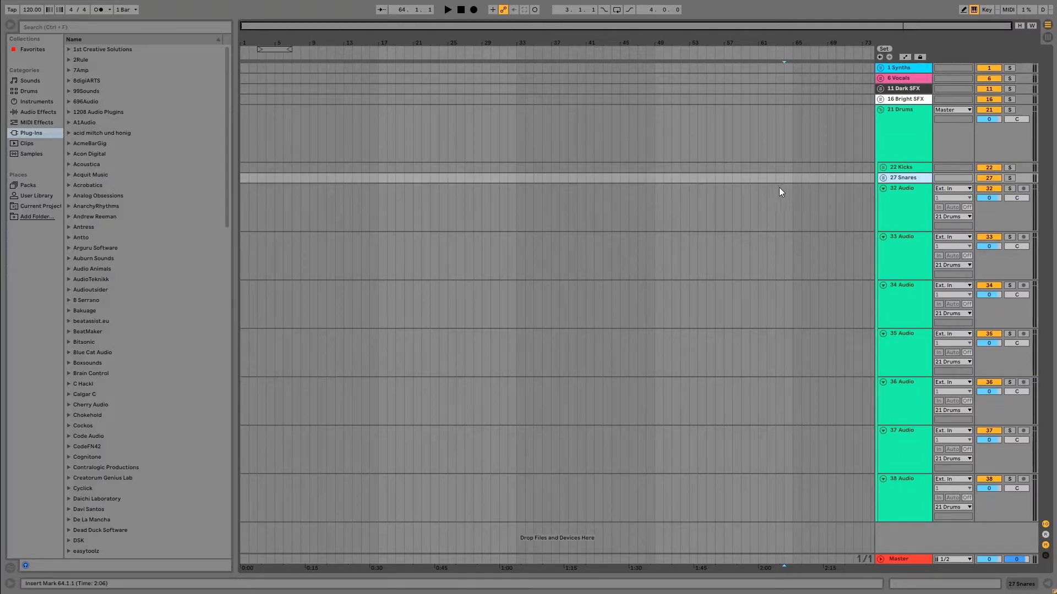
# Take the last audio track out of Drums, group it on its own and name the group "# Claps".
pyautogui.click(902, 496)
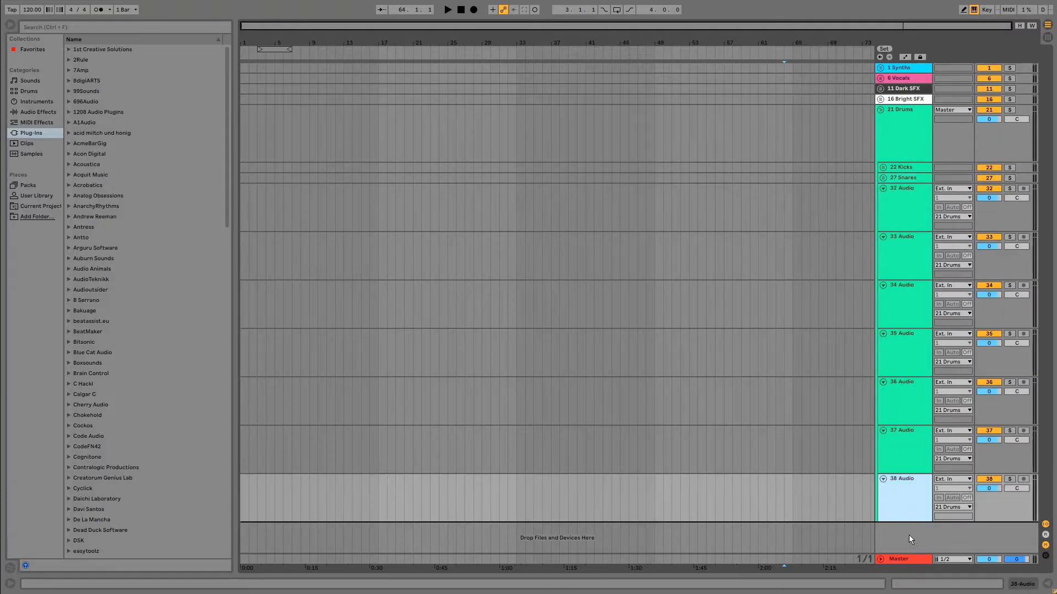
pyautogui.rightClick(898, 479)
pyautogui.click(945, 323)
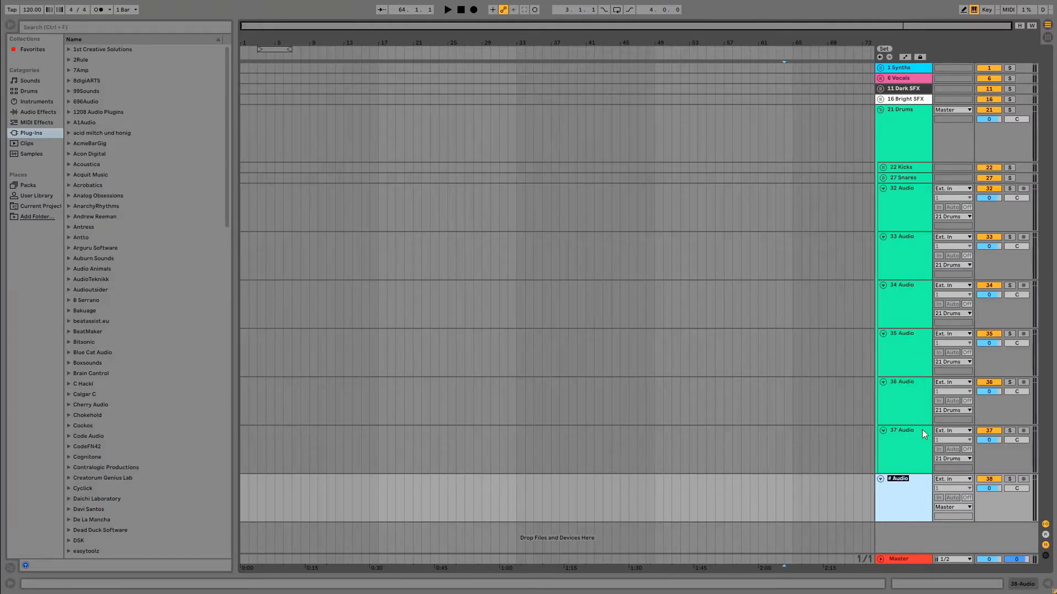
pyautogui.click(766, 449)
pyautogui.rightClick(898, 478)
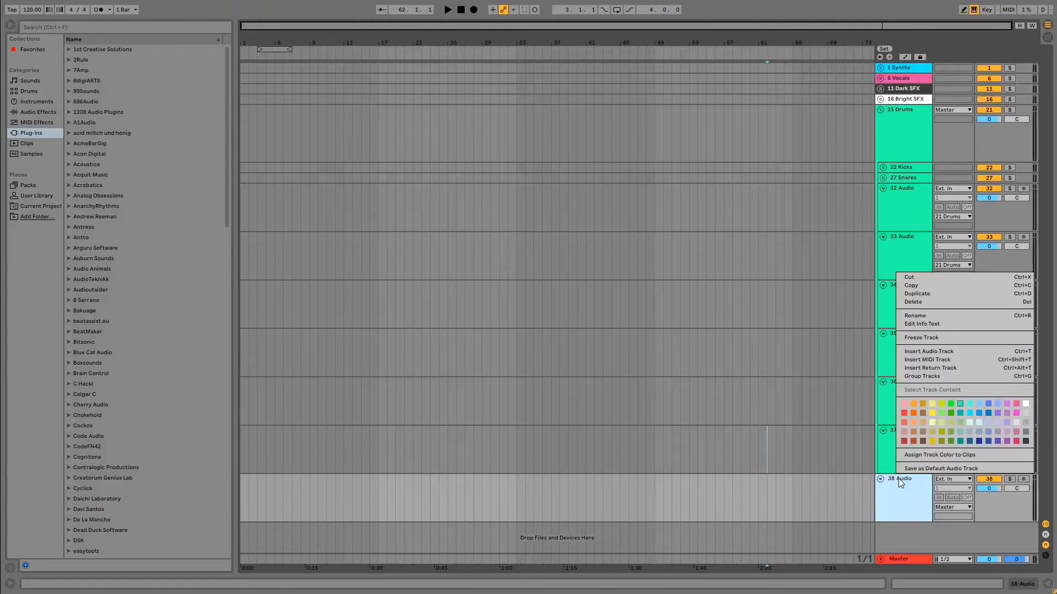
pyautogui.click(946, 376)
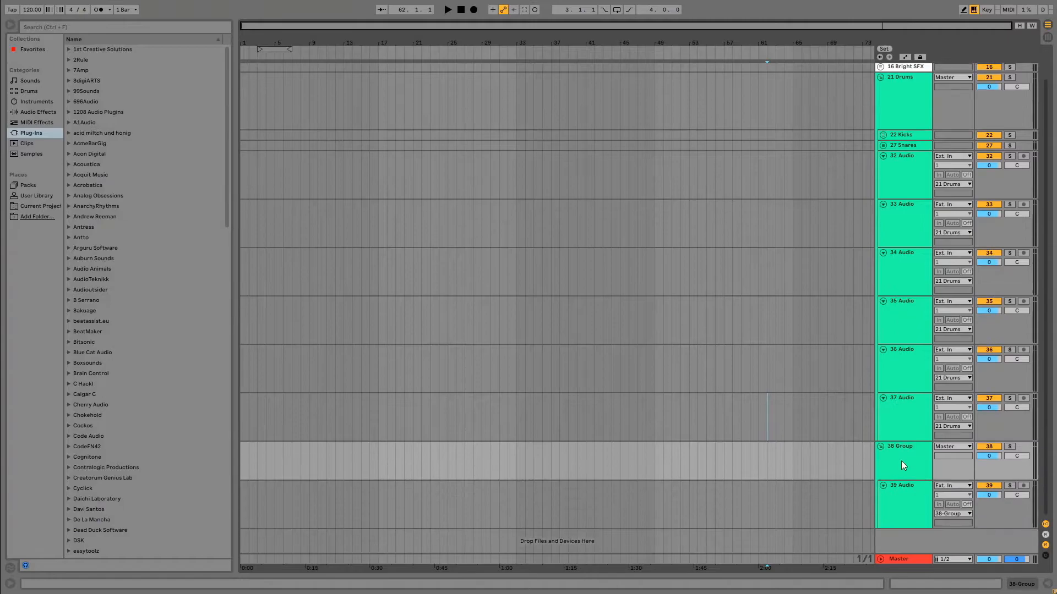
pyautogui.rightClick(902, 457)
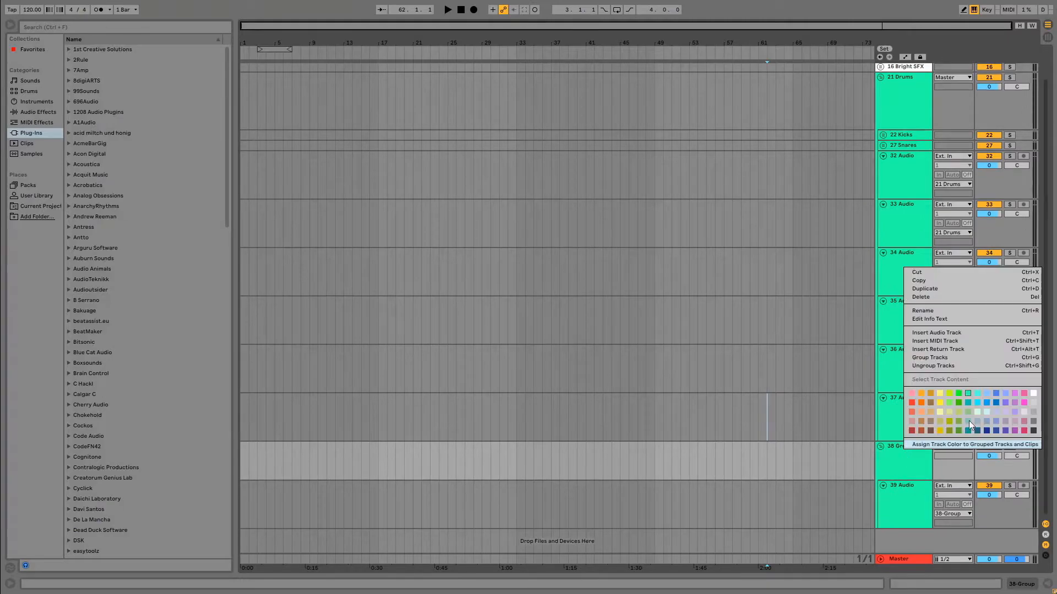
pyautogui.click(948, 311)
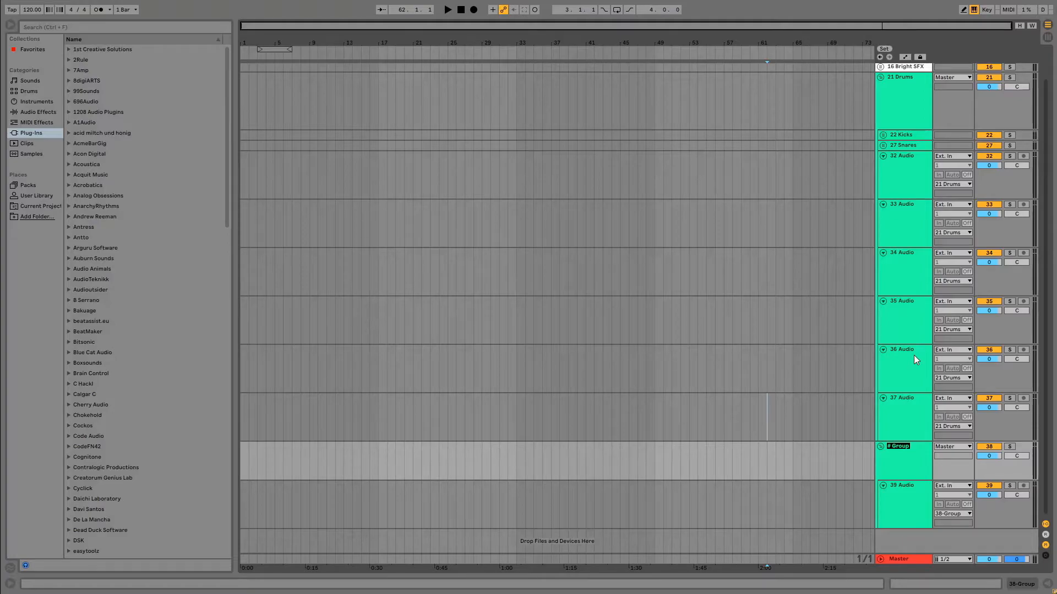
pyautogui.write('# Claps')
pyautogui.click(910, 421)
# Move three more audio tracks from Drums into the Claps group and place it, folded, inside Drums below Snares.
pyautogui.moveTo(911, 421); pyautogui.dragTo(910, 534)
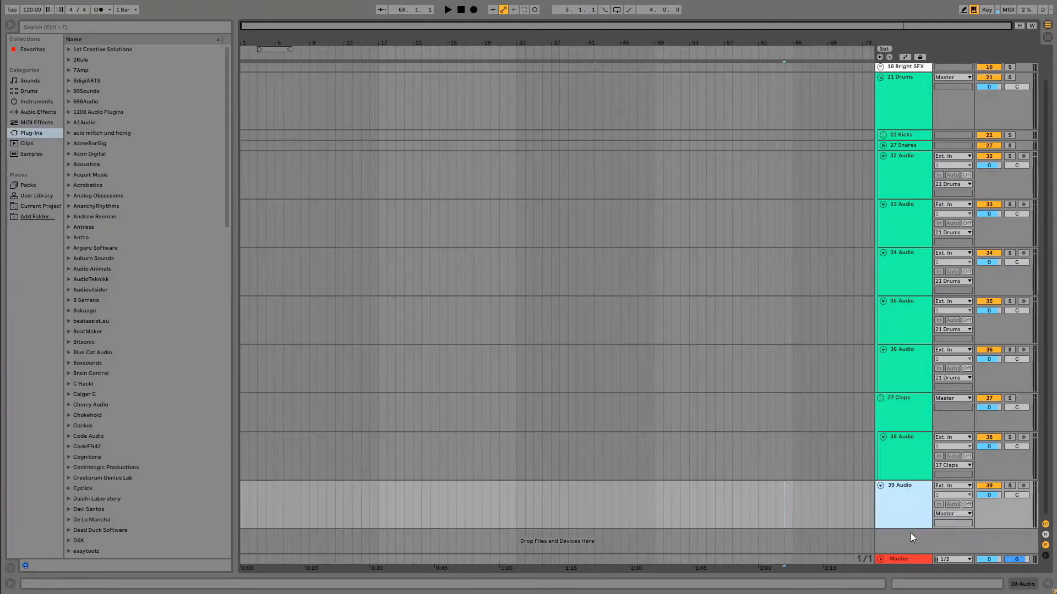
pyautogui.moveTo(909, 368); pyautogui.dragTo(903, 530)
pyautogui.moveTo(903, 329); pyautogui.dragTo(902, 525)
pyautogui.moveTo(903, 411); pyautogui.dragTo(903, 366)
pyautogui.moveTo(904, 454); pyautogui.dragTo(904, 414)
pyautogui.moveTo(904, 484); pyautogui.dragTo(917, 460)
pyautogui.click(880, 291)
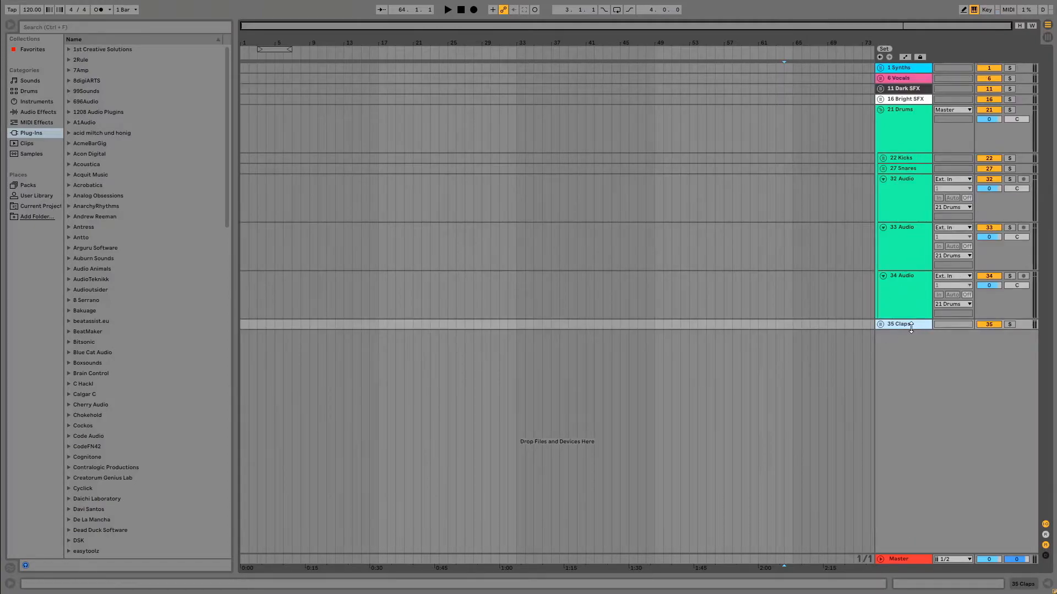
pyautogui.moveTo(910, 325); pyautogui.dragTo(907, 179)
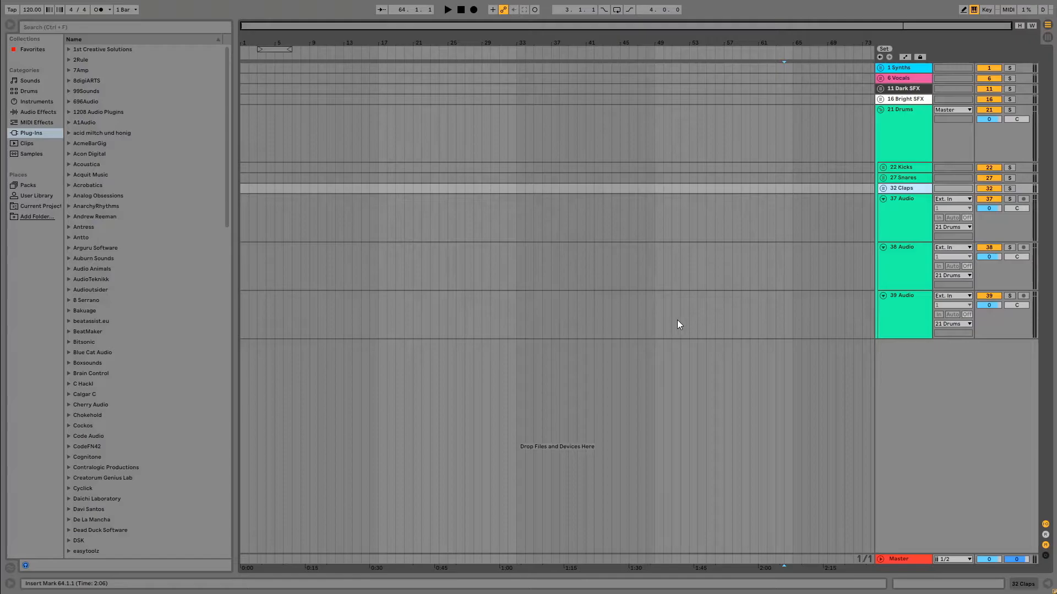
# Group the audio track below Claps inside Drums and name the group "# Percs".
pyautogui.hotkey('ctrl', 'g')
pyautogui.rightClick(907, 203)
pyautogui.click(945, 246)
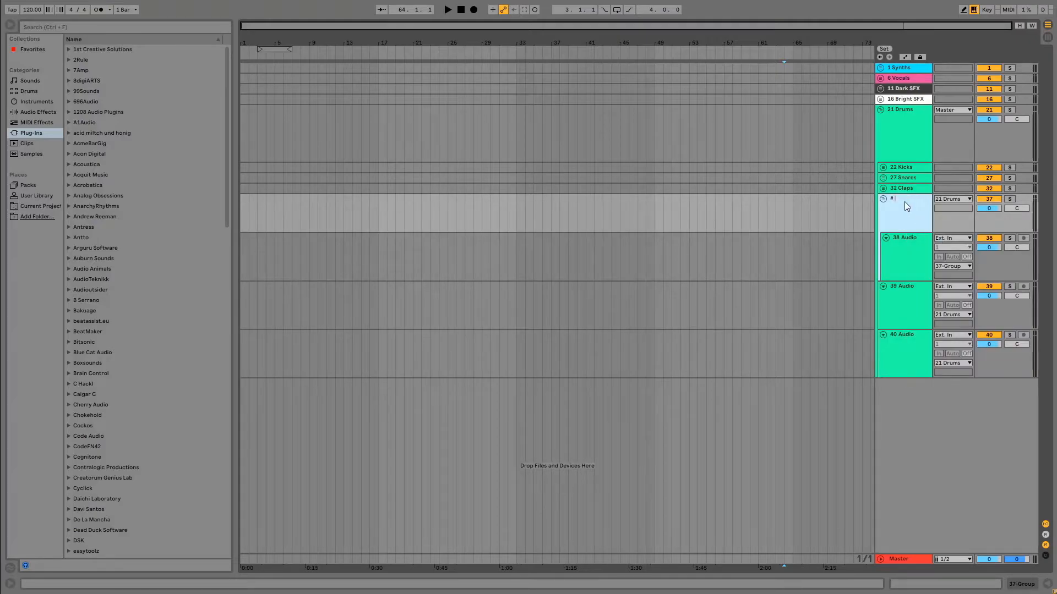
pyautogui.write('# Percs')
pyautogui.press('Return')
pyautogui.click(732, 276)
# Move the two remaining Drums audio tracks into the Percs group and add a fourth audio track to it.
pyautogui.moveTo(905, 298); pyautogui.dragTo(908, 276)
pyautogui.click(903, 351)
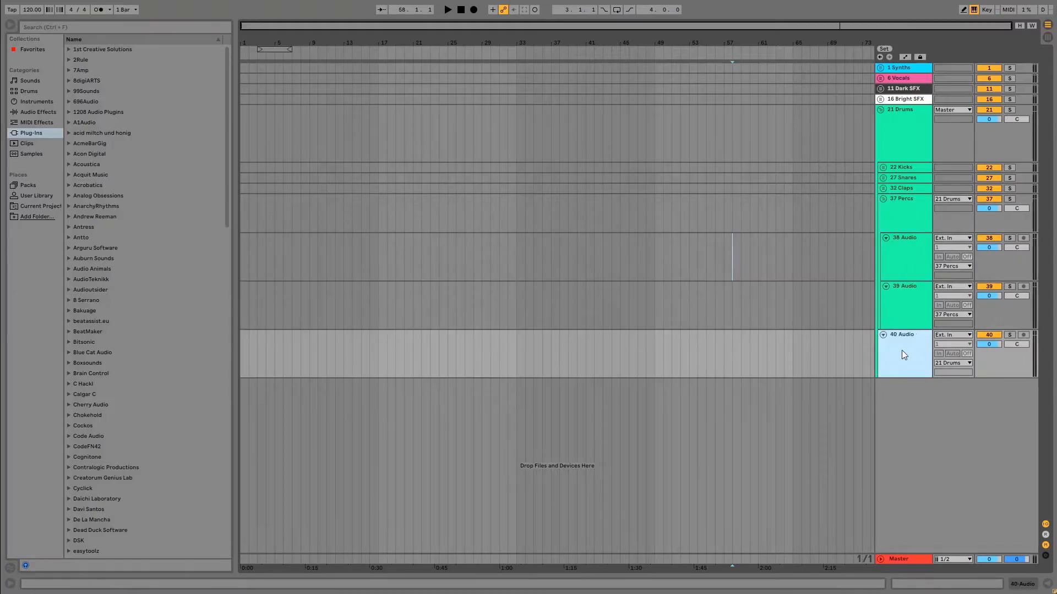
pyautogui.hotkey('ctrl', 't')
pyautogui.moveTo(913, 367); pyautogui.dragTo(900, 298)
pyautogui.moveTo(914, 392); pyautogui.dragTo(905, 365)
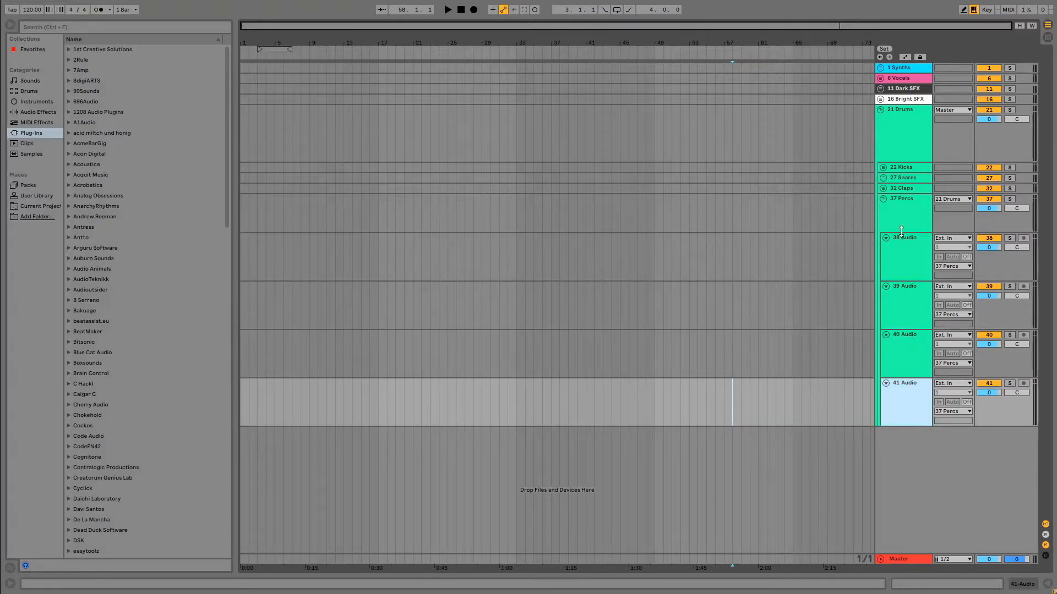
# Fold the Percs subgroup and the Drums group, and move Drums above Synths.
pyautogui.click(883, 199)
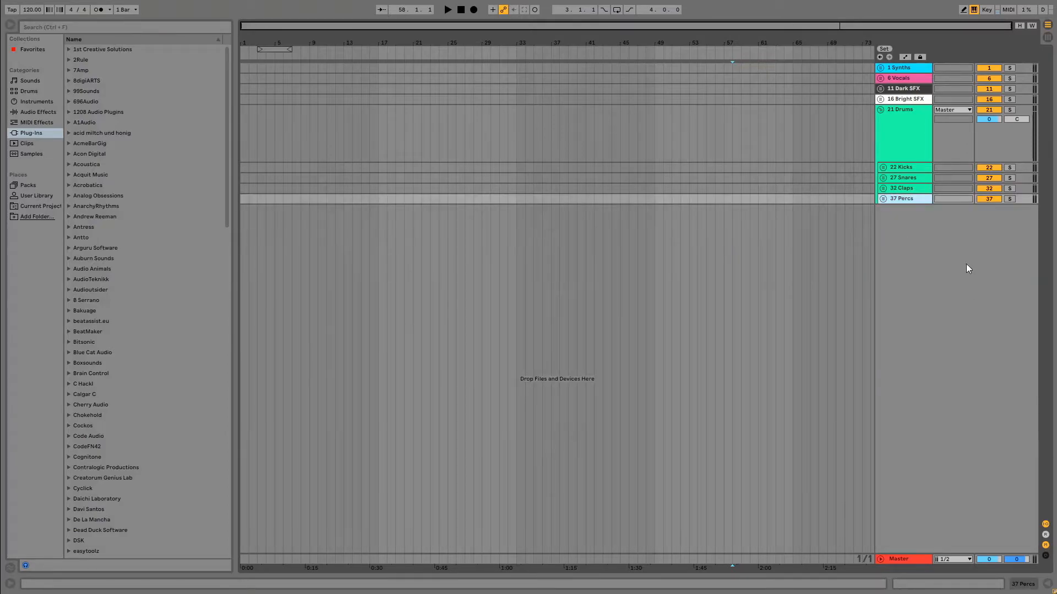
pyautogui.click(880, 110)
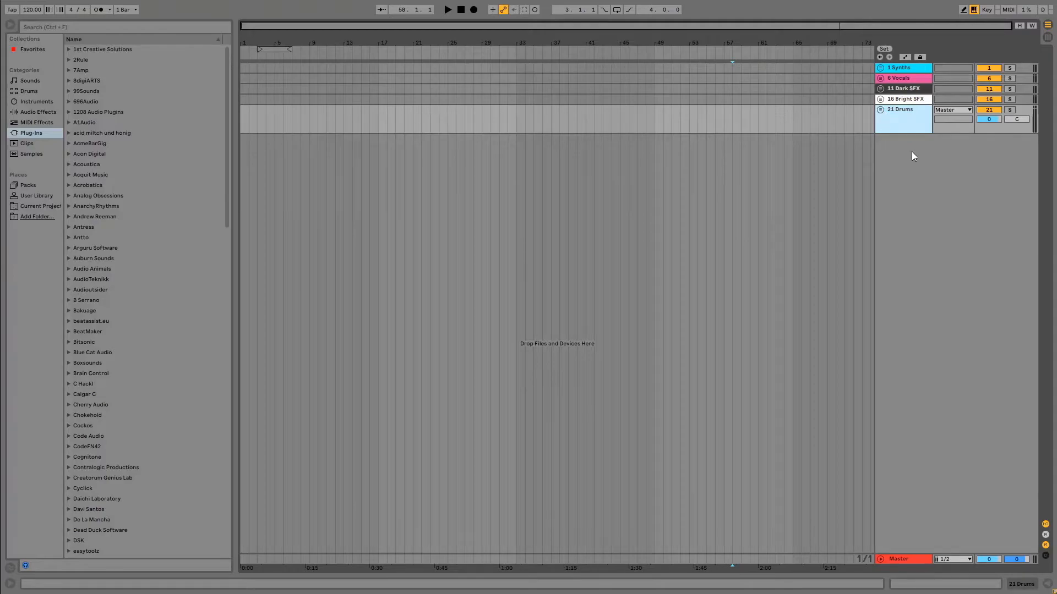
pyautogui.moveTo(903, 67); pyautogui.dragTo(902, 68)
pyautogui.click(748, 127)
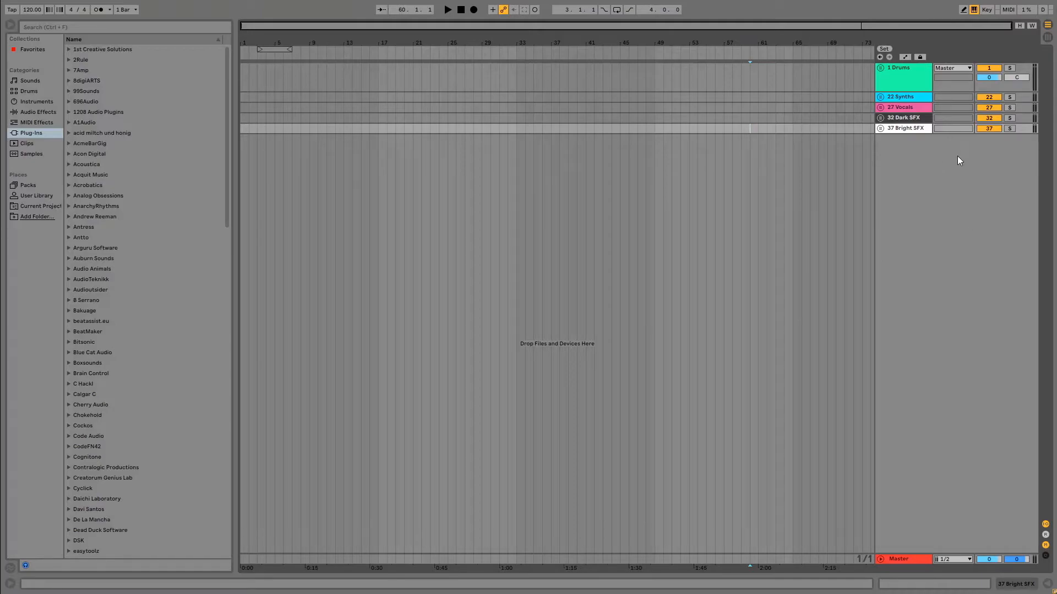
# Insert a MIDI track below Bright SFX and colour it dark blue.
pyautogui.rightClick(883, 155)
pyautogui.click(913, 167)
pyautogui.rightClick(903, 150)
pyautogui.click(980, 301)
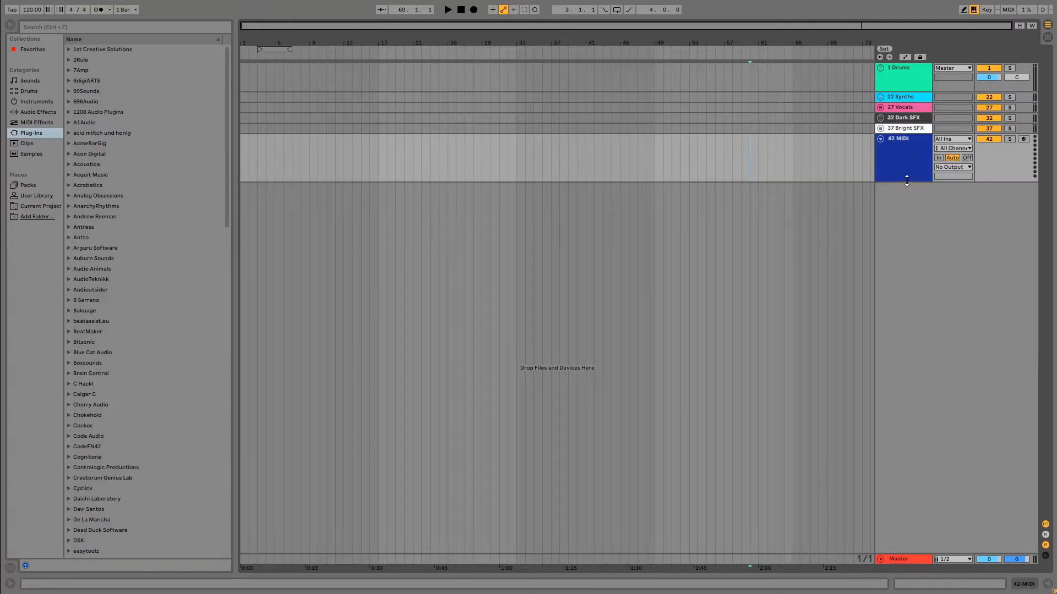
# Put the dark blue MIDI track into a group of its own.
pyautogui.rightClick(905, 155)
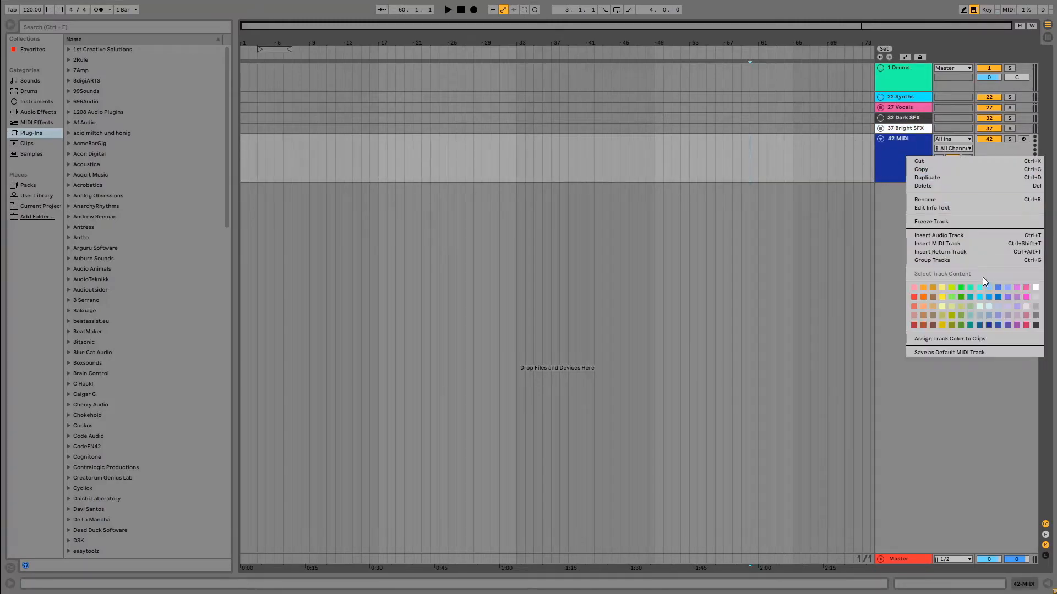
pyautogui.click(883, 151)
pyautogui.rightClick(897, 146)
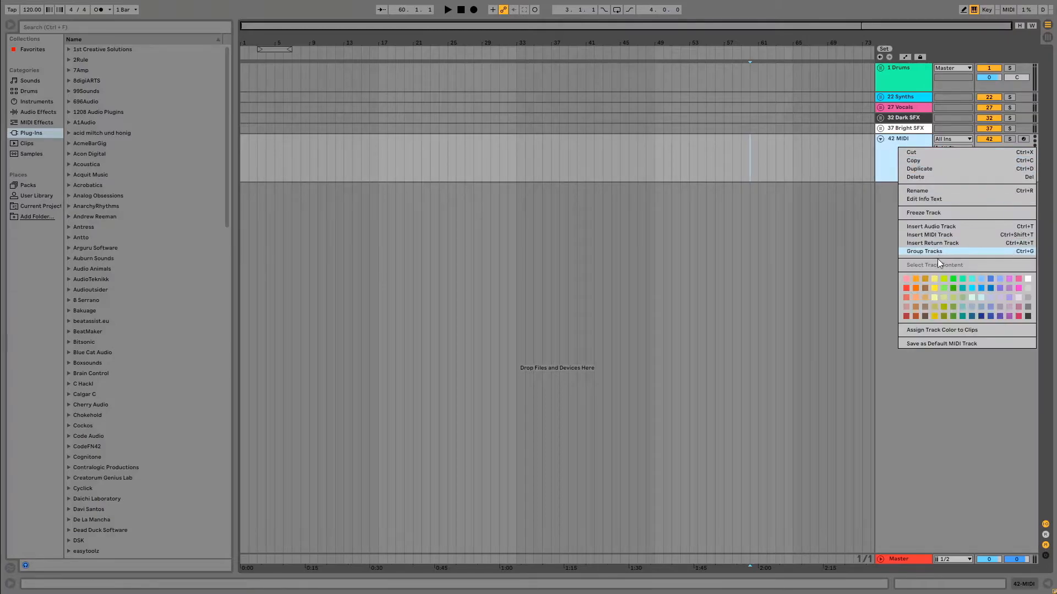
pyautogui.click(937, 251)
# Rename the new dark blue group as "# Sub Synths".
pyautogui.rightClick(905, 140)
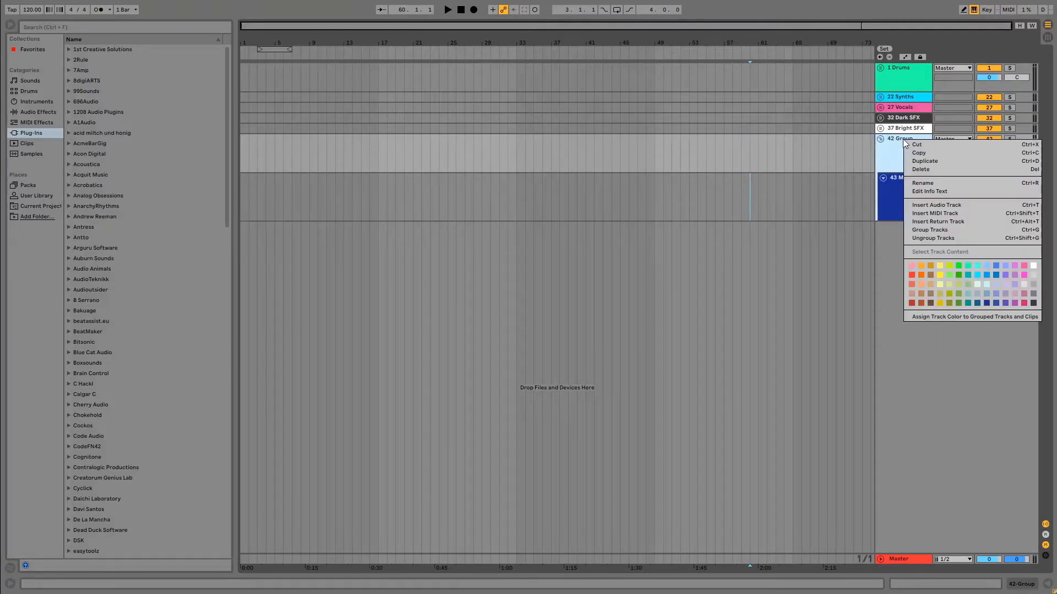
pyautogui.click(935, 182)
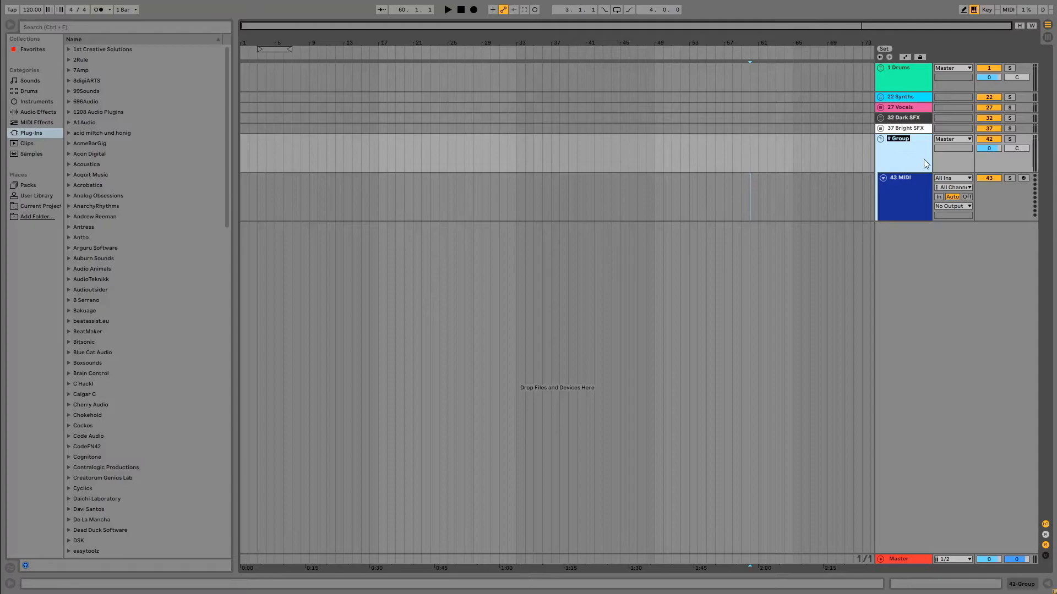
pyautogui.write('#')
pyautogui.write(' Sub ')
pyautogui.write('Synthjs')
pyautogui.press('BackSpace')
pyautogui.press('BackSpace')
pyautogui.press('Return')
pyautogui.write('s')
pyautogui.press('Return')
# Duplicate the MIDI track inside Sub Synths three times.
pyautogui.click(902, 205)
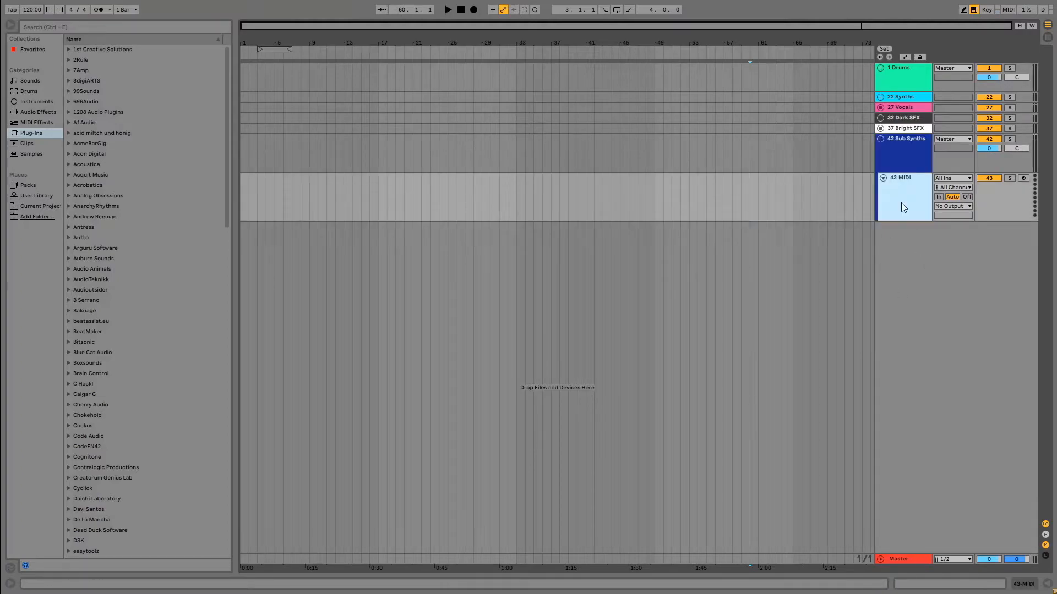
pyautogui.hotkey('ctrl', 'd')
pyautogui.hotkey('ctrl', 'd')
pyautogui.hotkey('ctrl', 'd')
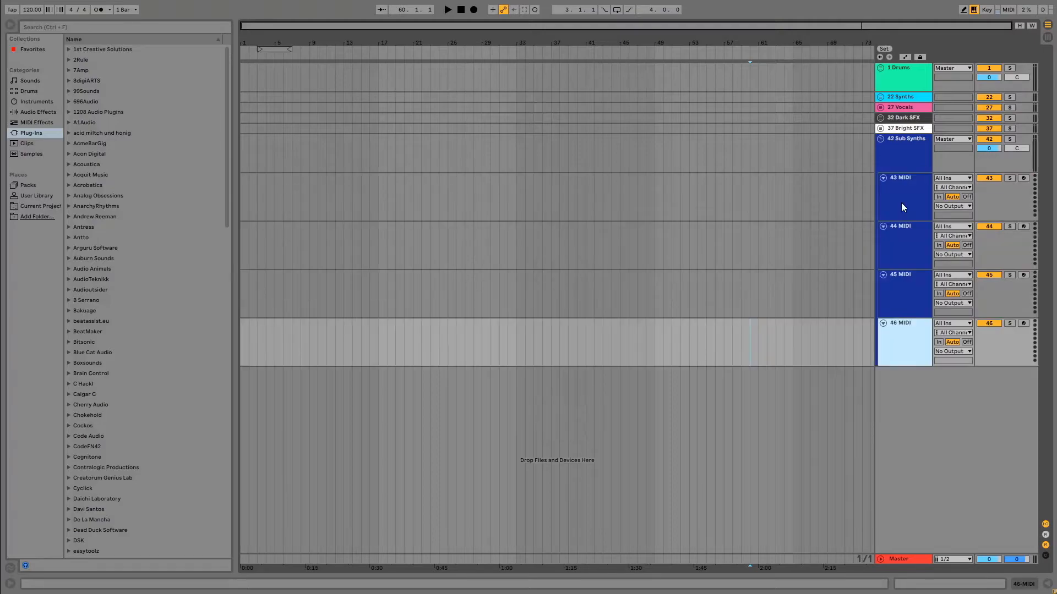
pyautogui.click(809, 355)
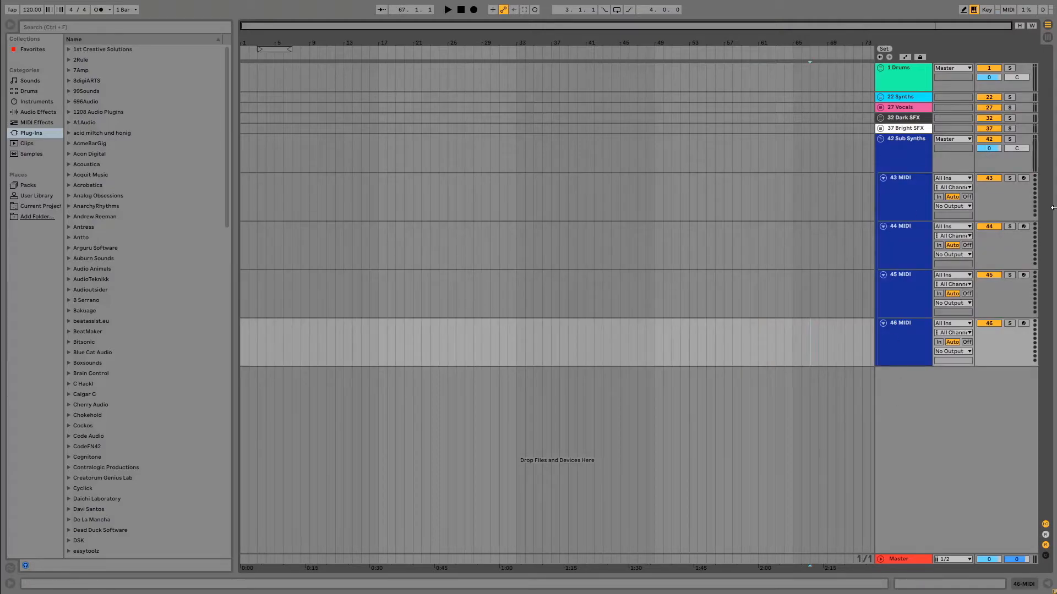
# Fold the Sub Synths group and move it between Synths and Vocals.
pyautogui.click(880, 138)
pyautogui.moveTo(907, 142); pyautogui.dragTo(910, 128)
pyautogui.moveTo(909, 128); pyautogui.dragTo(908, 104)
# Insert an audio track below Bright SFX and group it on its own.
pyautogui.rightClick(902, 178)
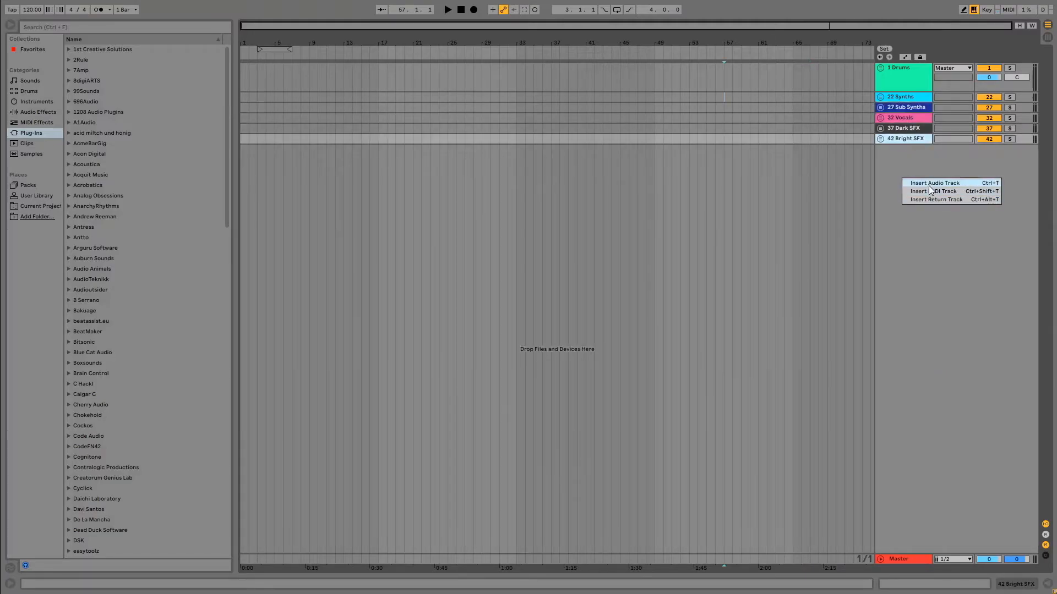
pyautogui.click(929, 182)
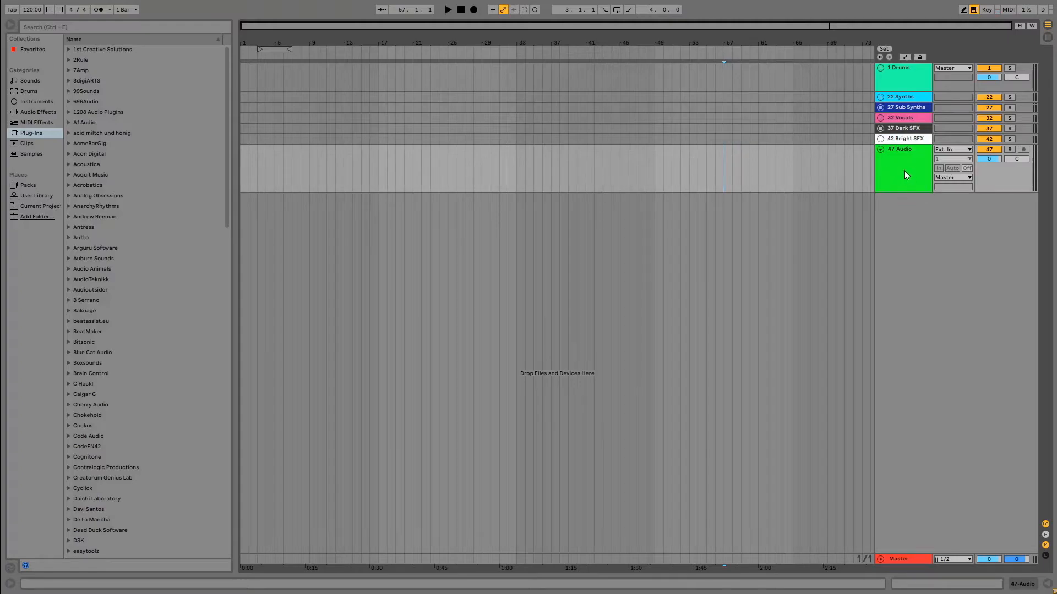
pyautogui.rightClick(905, 177)
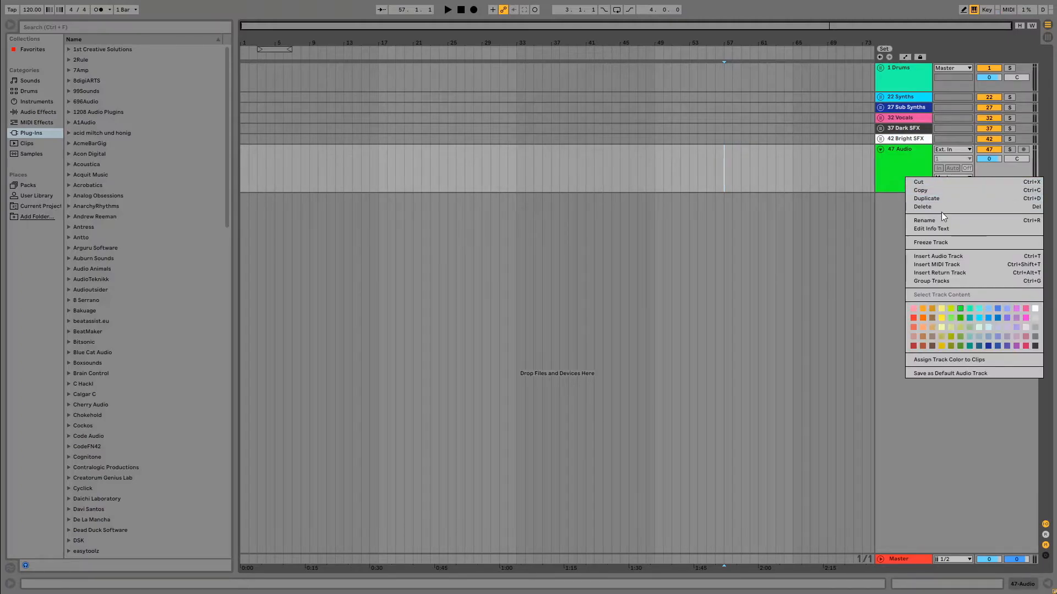
pyautogui.click(886, 171)
pyautogui.rightClick(892, 181)
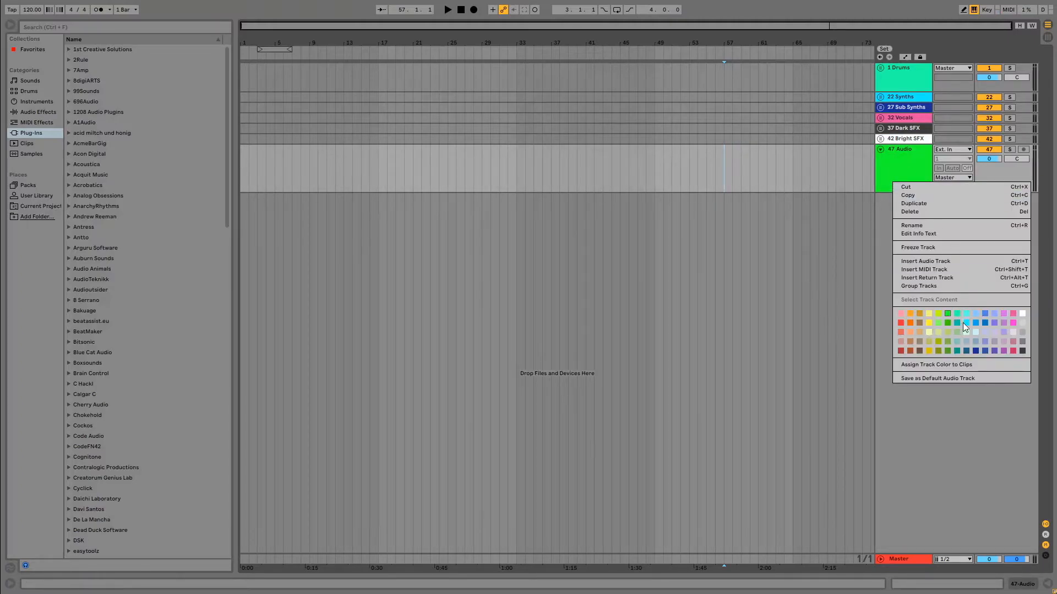
pyautogui.click(936, 286)
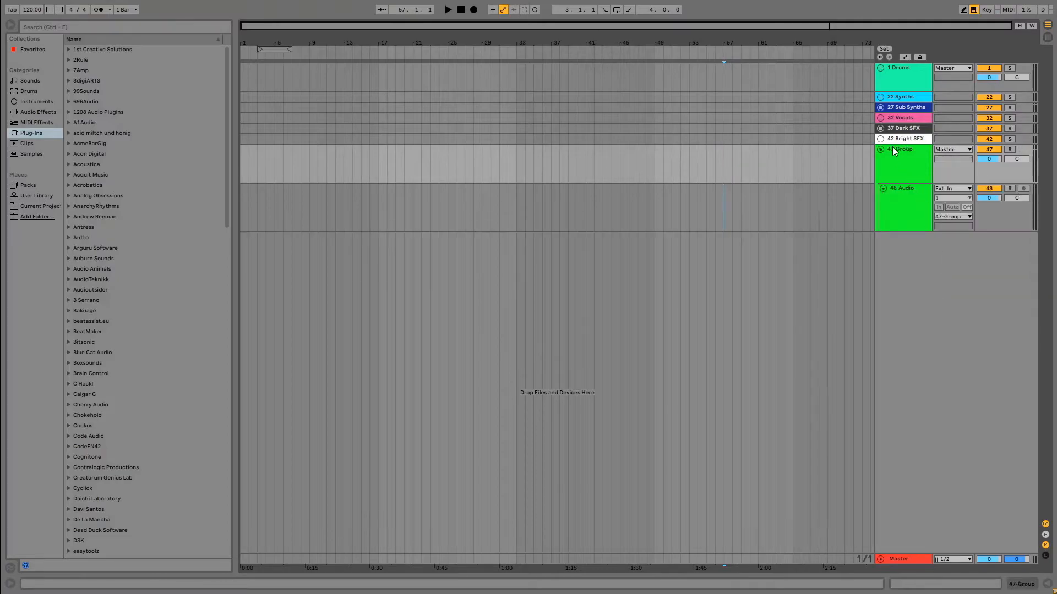
# Rename the new green audio group as "# Cymbals".
pyautogui.rightClick(895, 152)
pyautogui.click(941, 199)
pyautogui.write('Cymbalks')
pyautogui.press('BackSpace')
pyautogui.press('BackSpace')
pyautogui.write('s')
# Add three more audio tracks to Cymbals and place the folded group directly below Drums.
pyautogui.click(892, 198)
pyautogui.hotkey('ctrl', 't')
pyautogui.hotkey('ctrl', 't')
pyautogui.hotkey('ctrl', 't')
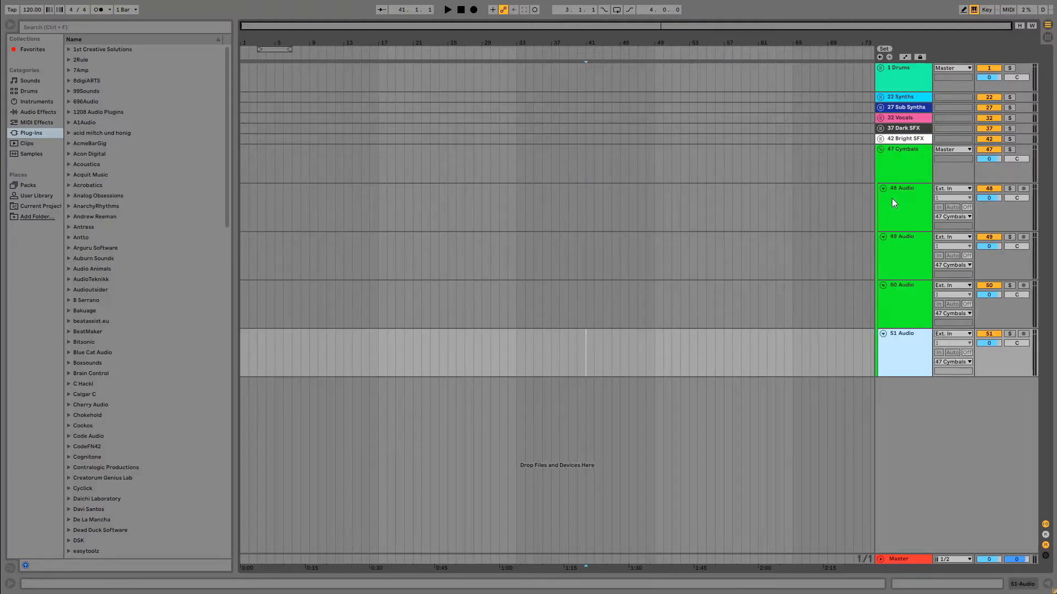
pyautogui.click(880, 149)
pyautogui.moveTo(901, 150); pyautogui.dragTo(913, 94)
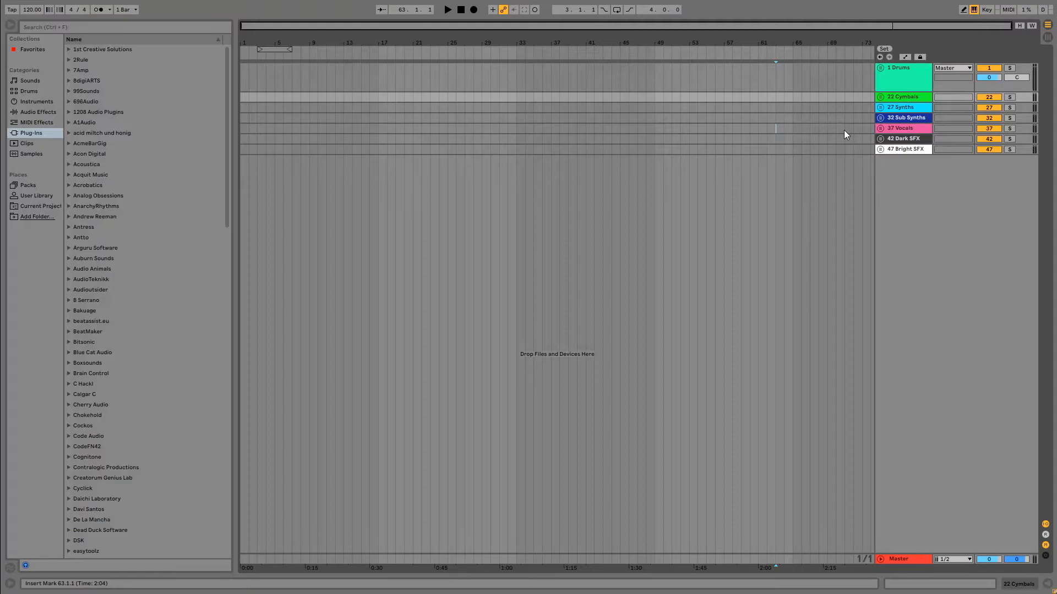
# Insert a MIDI track below Bright SFX and colour it dark brown.
pyautogui.hotkey('ctrl', 'shift', 't')
pyautogui.rightClick(919, 197)
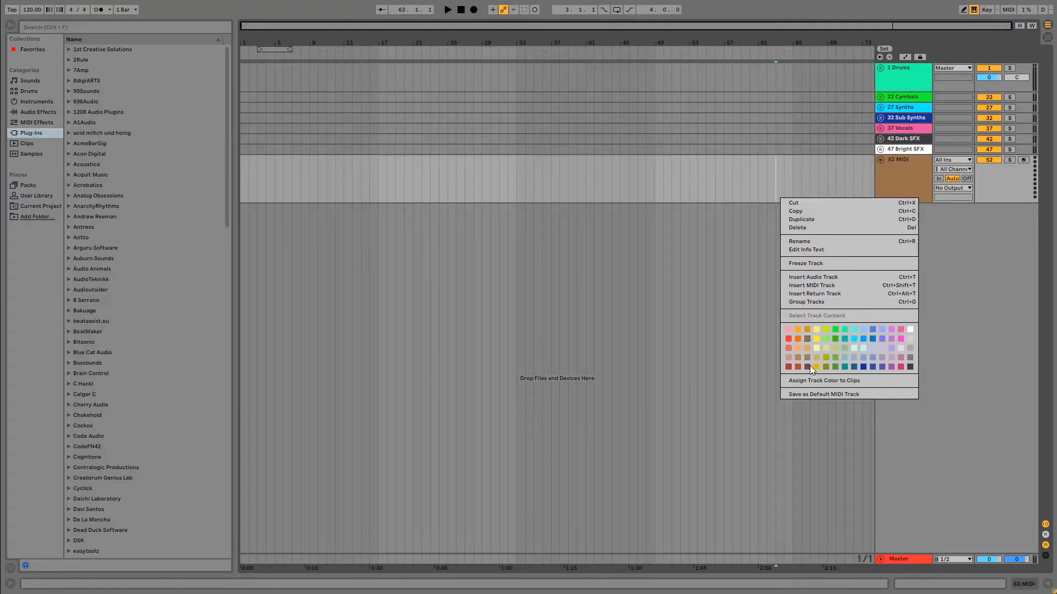
pyautogui.click(807, 366)
# Try rust, tan, light orange, mustard and brown shades on the new MIDI track.
pyautogui.rightClick(930, 182)
pyautogui.click(914, 346)
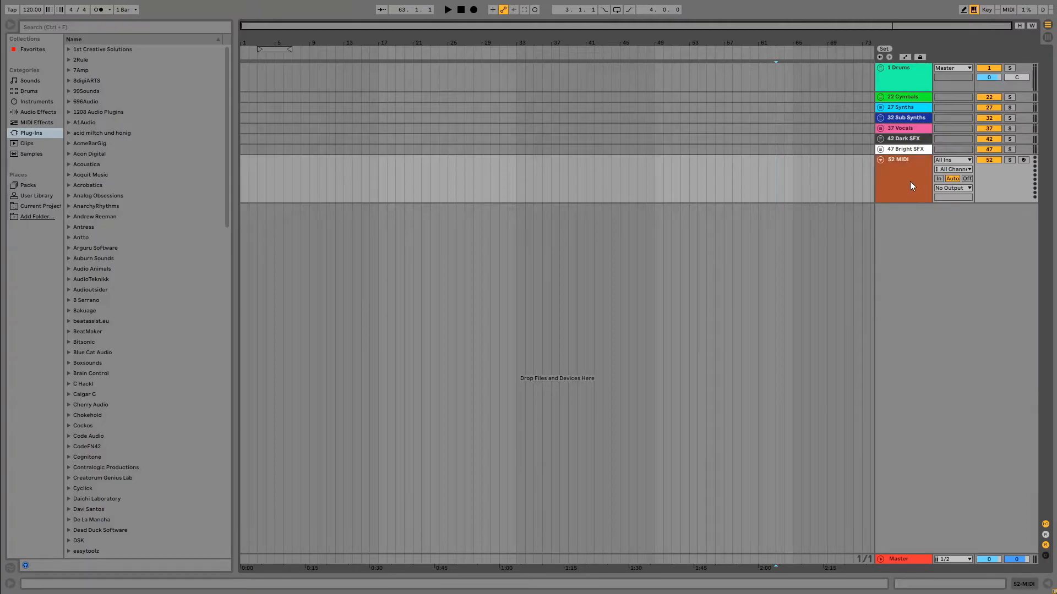
pyautogui.rightClick(910, 180)
pyautogui.click(925, 340)
pyautogui.rightClick(923, 192)
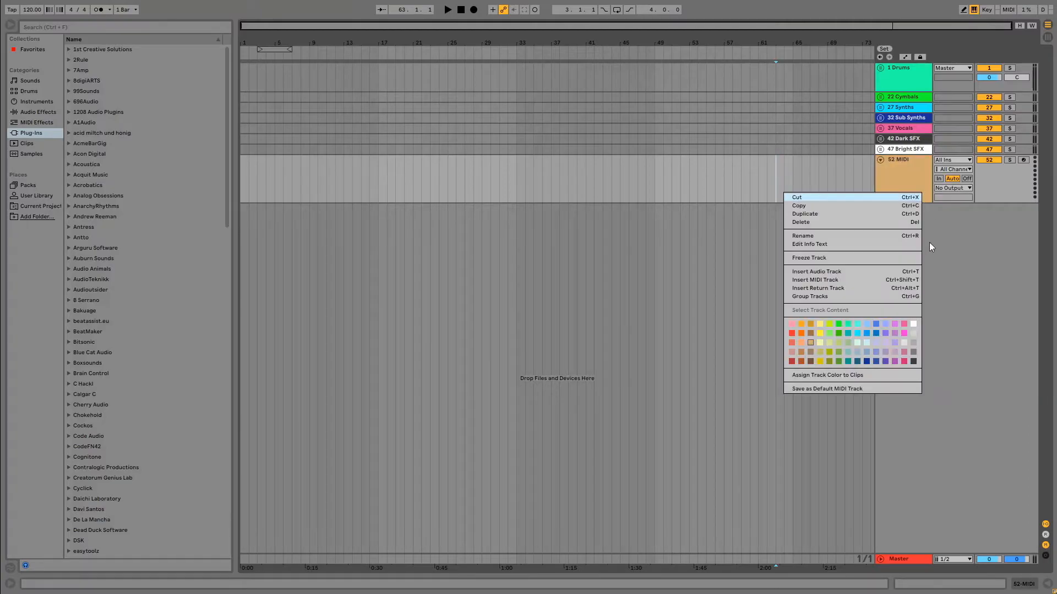
pyautogui.click(803, 341)
pyautogui.rightClick(887, 187)
pyautogui.click(913, 327)
pyautogui.rightClick(905, 179)
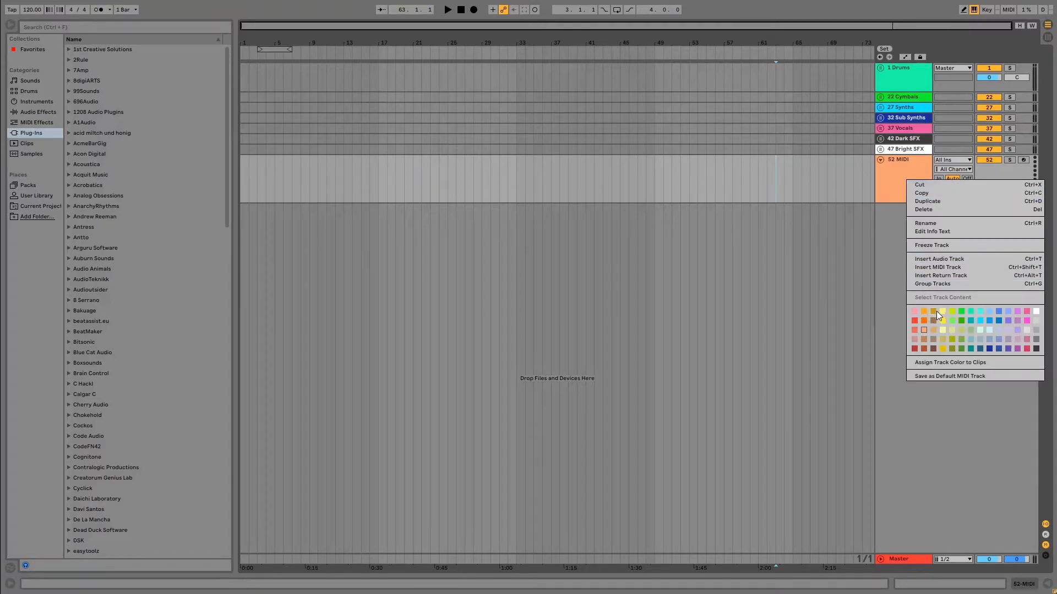
pyautogui.click(935, 311)
pyautogui.rightClick(908, 181)
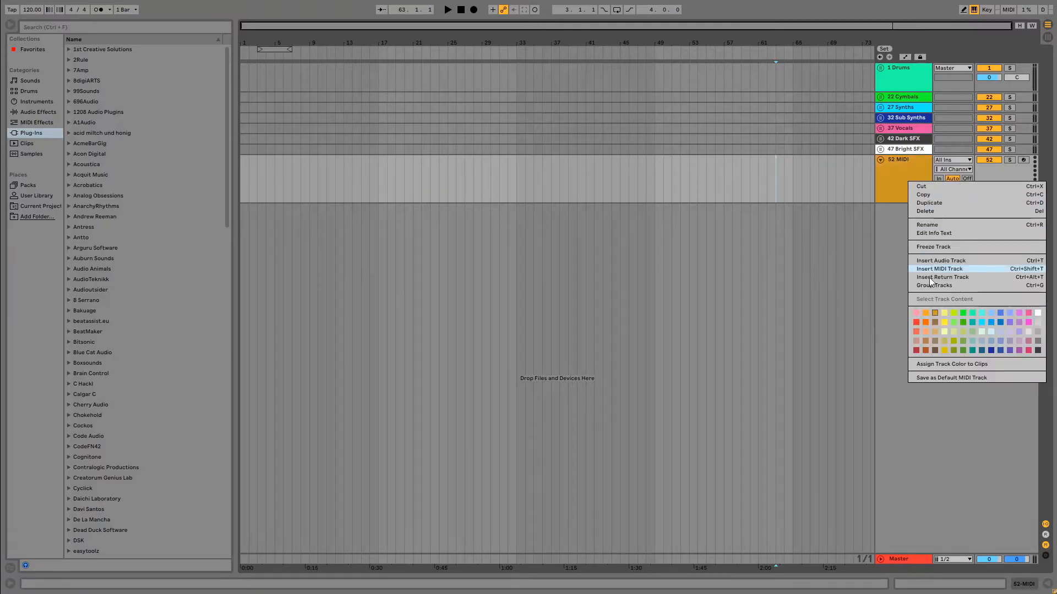
pyautogui.click(936, 321)
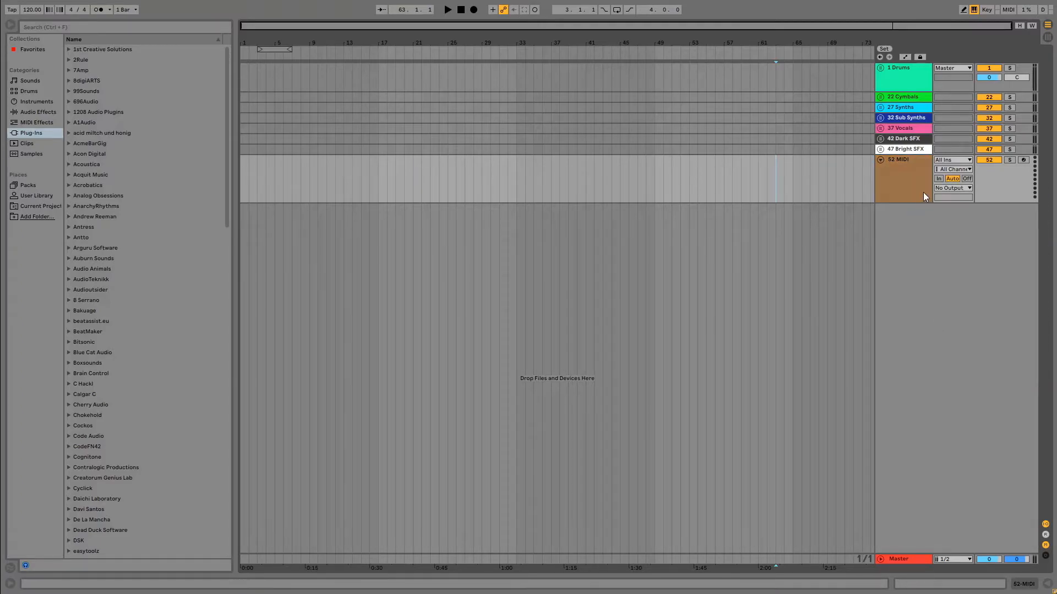
pyautogui.rightClick(897, 176)
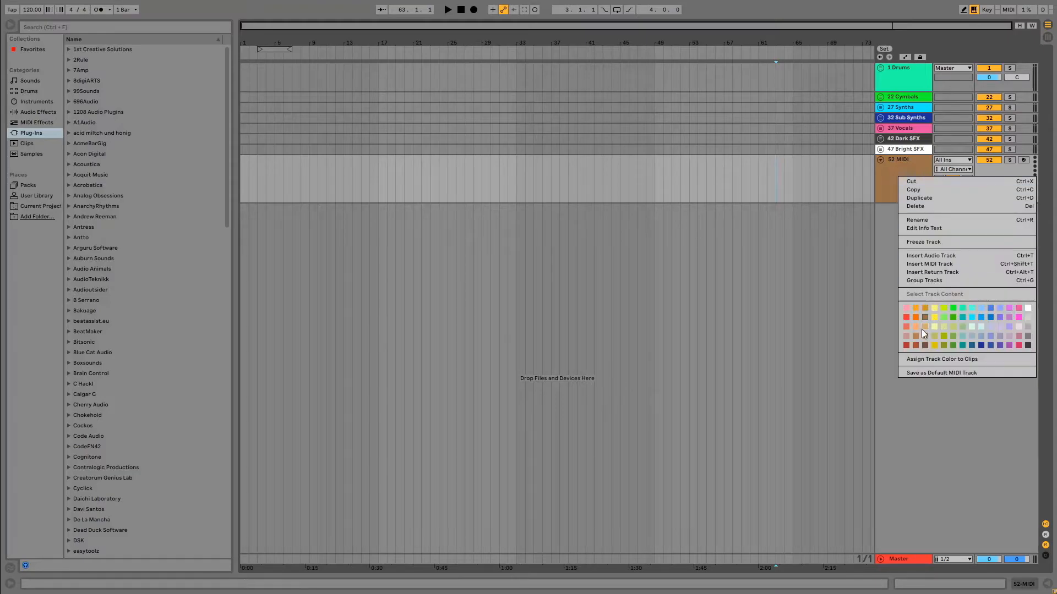
pyautogui.click(921, 329)
pyautogui.rightClick(900, 186)
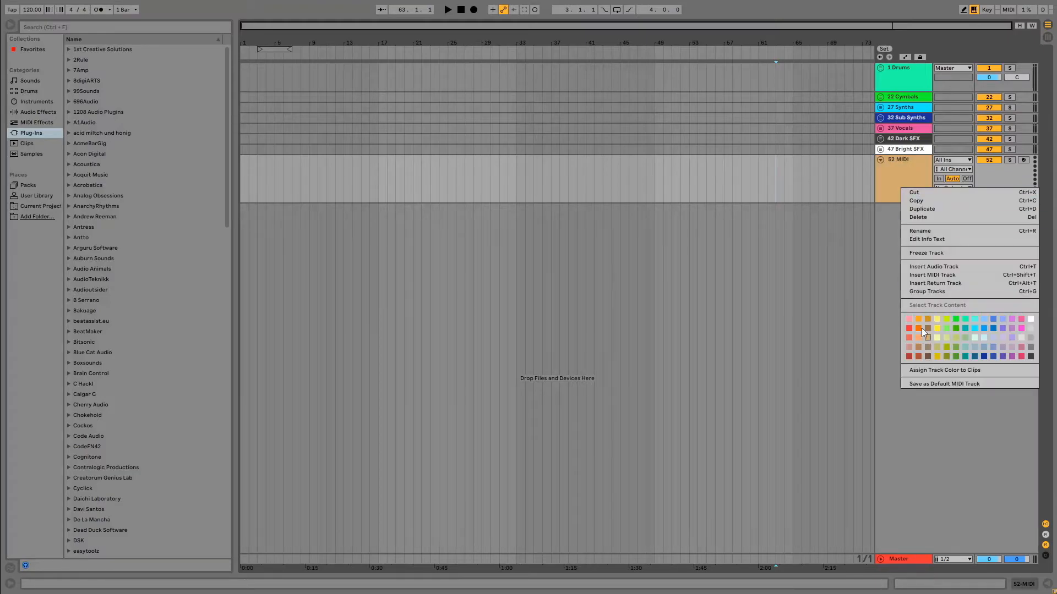
pyautogui.click(919, 330)
# Set the new MIDI track's colour to medium brown.
pyautogui.rightClick(916, 195)
pyautogui.rightClick(903, 175)
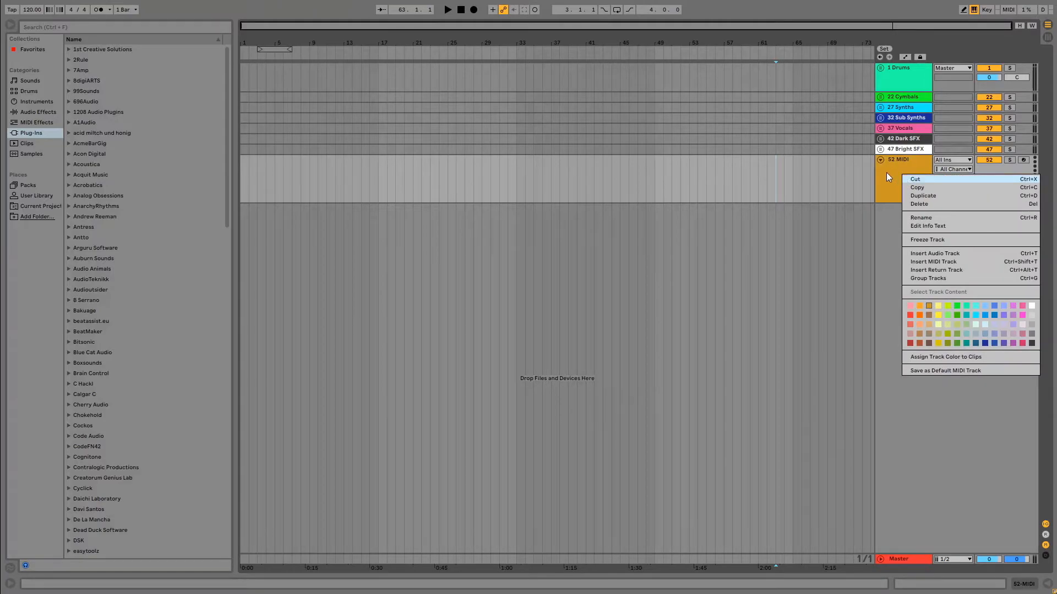
pyautogui.click(930, 316)
# Duplicate the brown MIDI track until there are four in total, deleting any surplus copy.
pyautogui.click(918, 195)
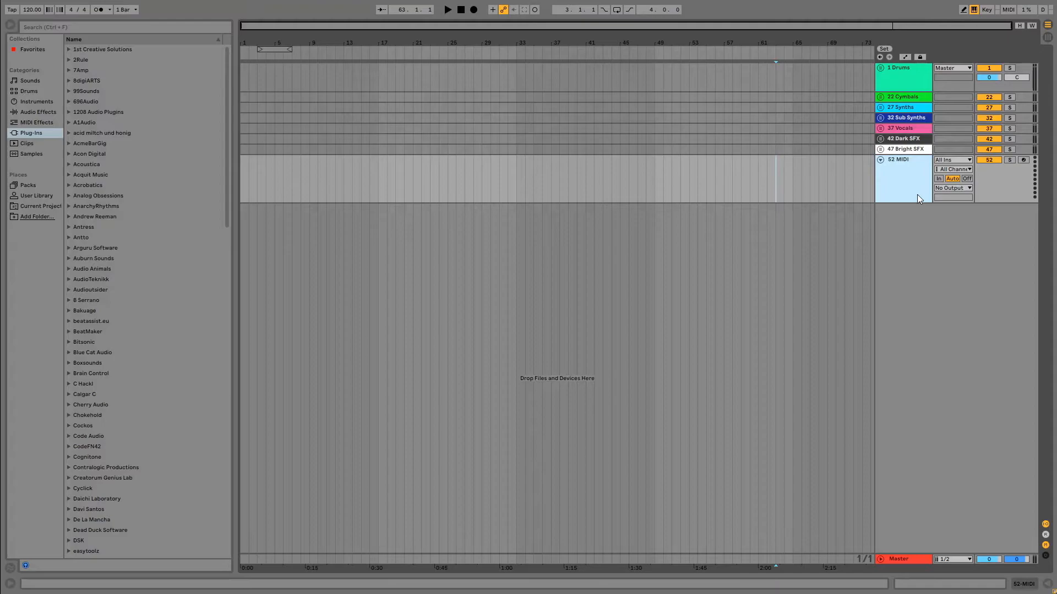
pyautogui.hotkey('ctrl', 'd')
pyautogui.hotkey('ctrl', 'd')
pyautogui.hotkey('ctrl', 'd')
pyautogui.hotkey('ctrl', 'd')
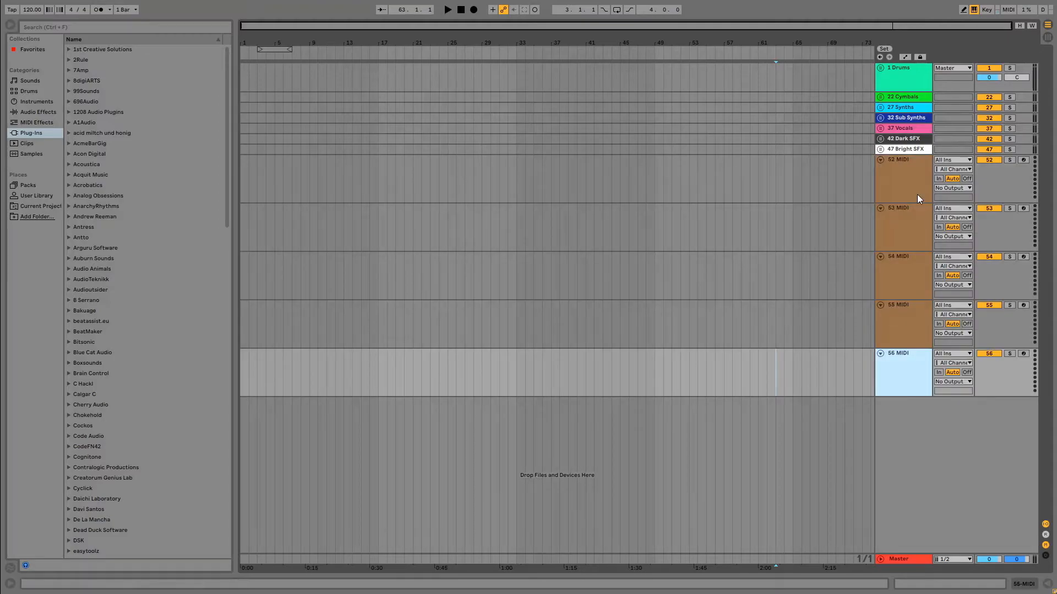
pyautogui.press('Delete')
pyautogui.press('Up')
# Group the first brown MIDI track and name the group "# Strings".
pyautogui.rightClick(891, 185)
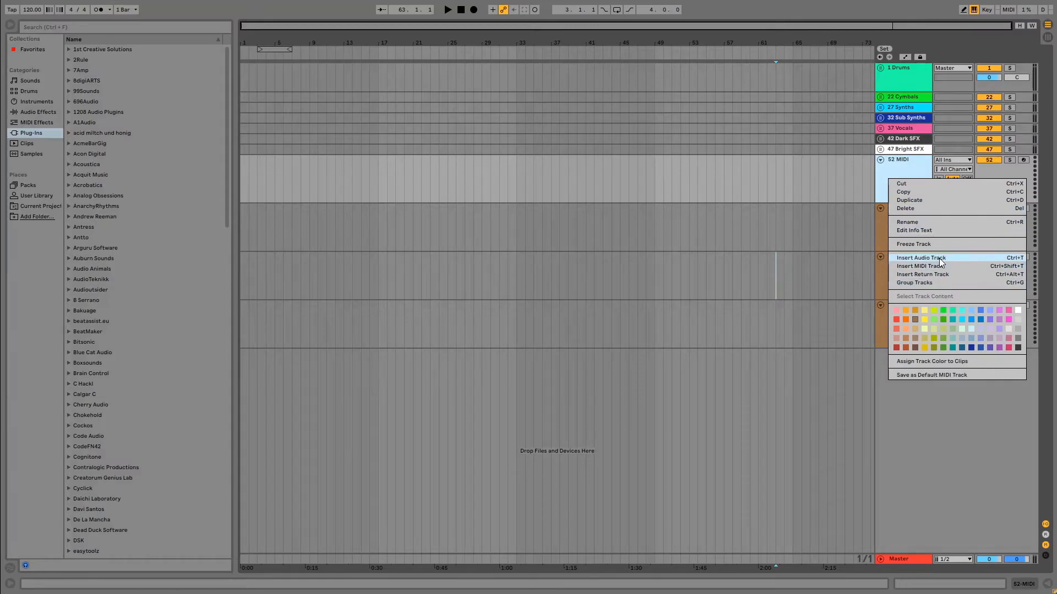
pyautogui.click(935, 282)
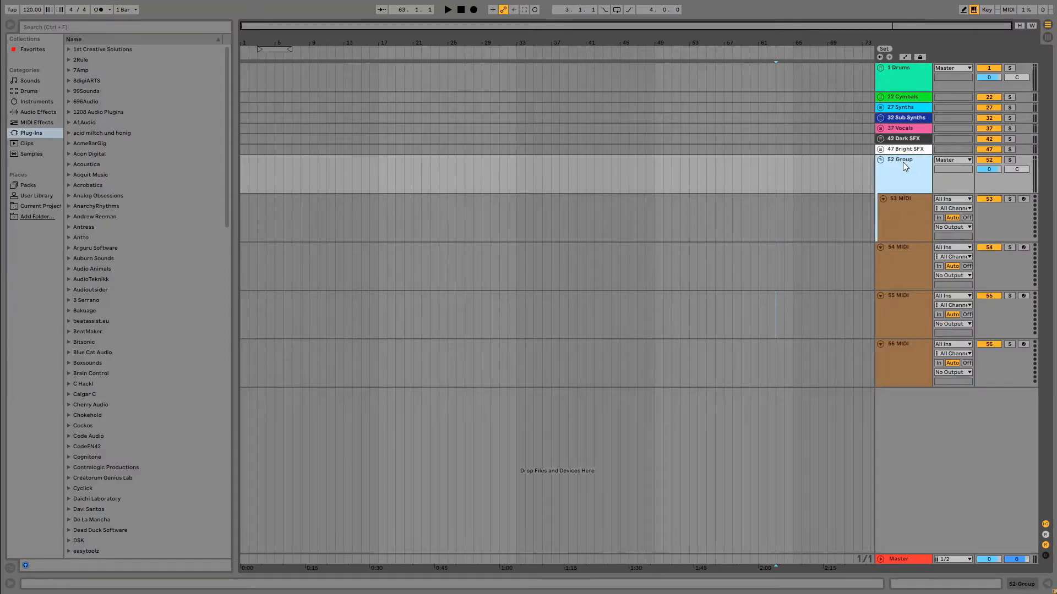
pyautogui.rightClick(903, 163)
pyautogui.click(941, 205)
pyautogui.write('# Strings')
pyautogui.click(714, 196)
# Move the three remaining brown MIDI tracks into Strings and place the folded group directly below Cymbals.
pyautogui.click(890, 261)
pyautogui.click(908, 300)
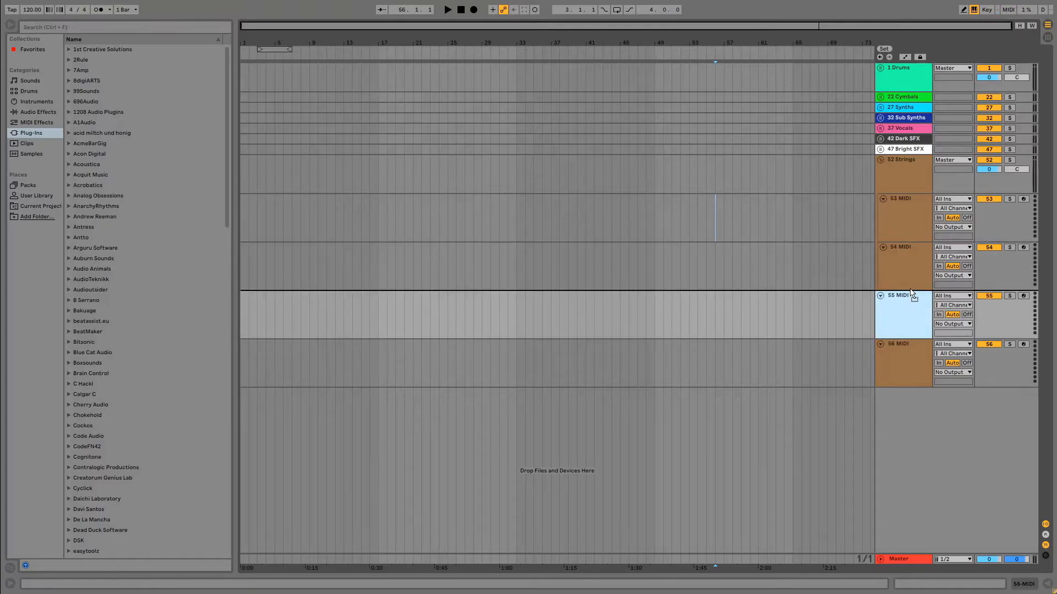
pyautogui.click(907, 351)
pyautogui.click(897, 318)
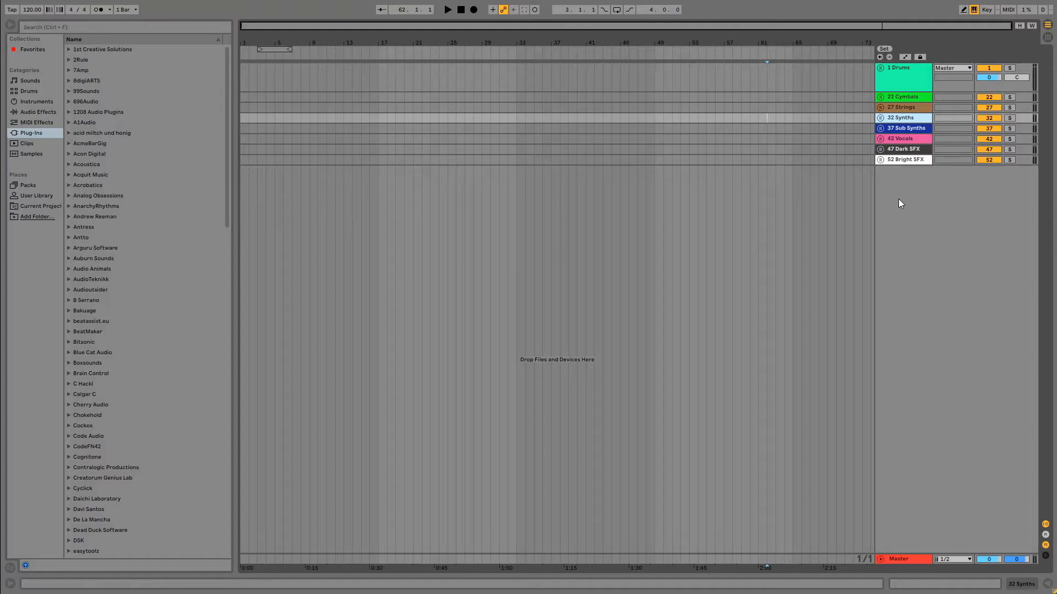
# Insert a MIDI track below the Bright SFX group and set its colour to light tan.
pyautogui.rightClick(898, 199)
pyautogui.click(929, 200)
pyautogui.rightClick(909, 182)
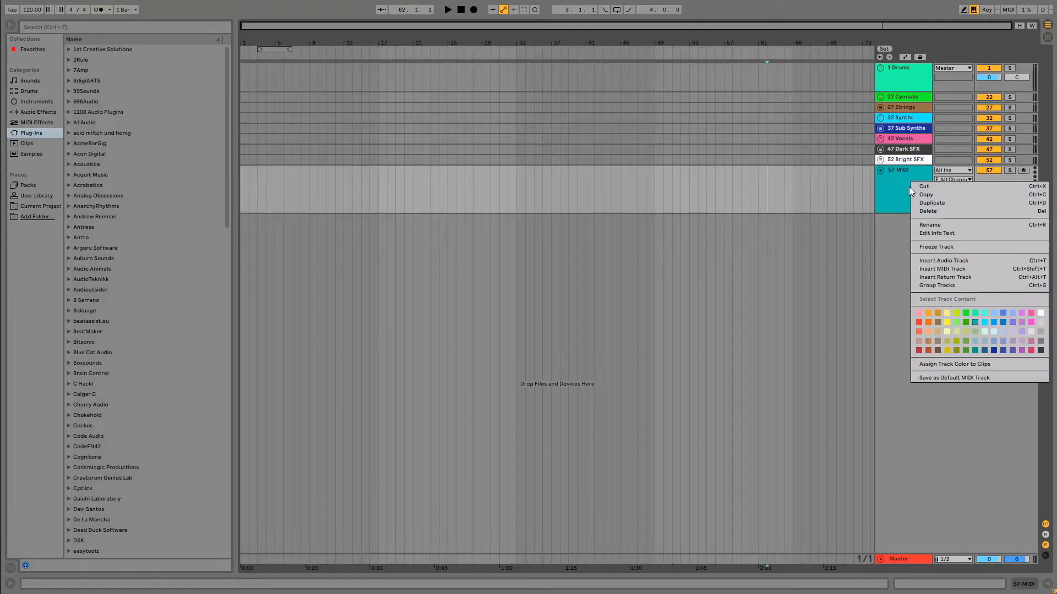
pyautogui.click(938, 314)
pyautogui.rightClick(887, 186)
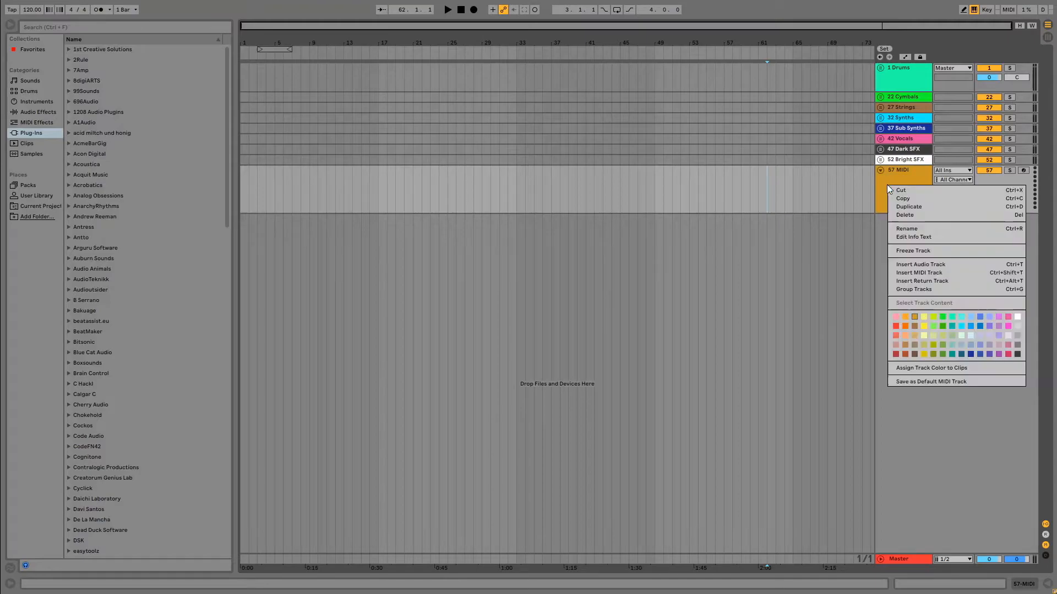
pyautogui.click(914, 335)
pyautogui.rightClick(904, 197)
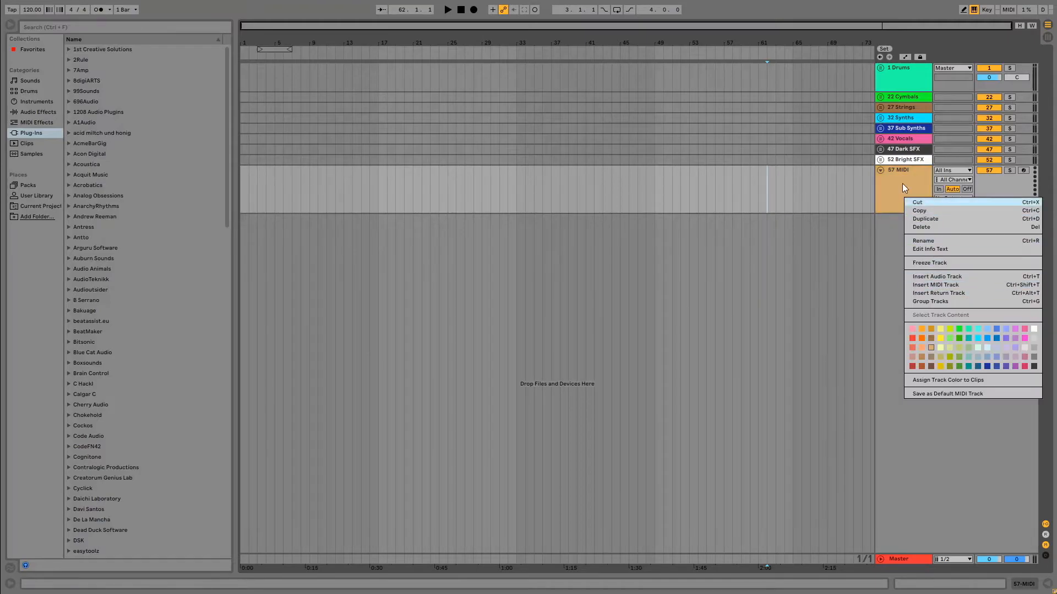
# Duplicate the tan MIDI track three times.
pyautogui.click(902, 189)
pyautogui.click(901, 189)
pyautogui.hotkey('ctrl', 'd')
pyautogui.hotkey('ctrl', 'd')
pyautogui.hotkey('ctrl', 'd')
# Group the tan MIDI tracks under the name "# Pianos" and place the folded group directly below Cymbals.
pyautogui.rightClick(884, 187)
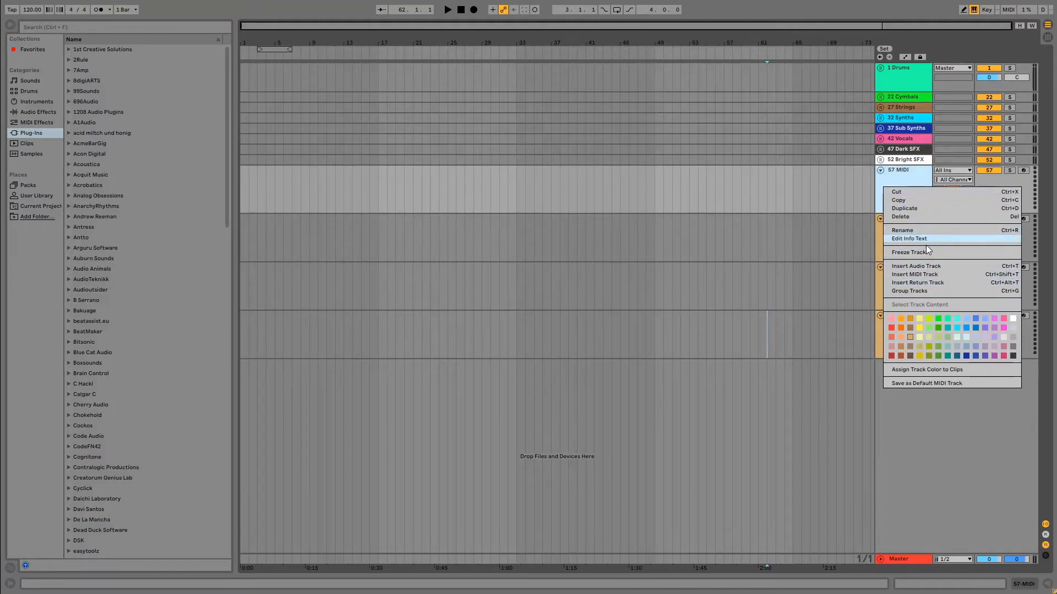
pyautogui.click(930, 289)
pyautogui.rightClick(903, 173)
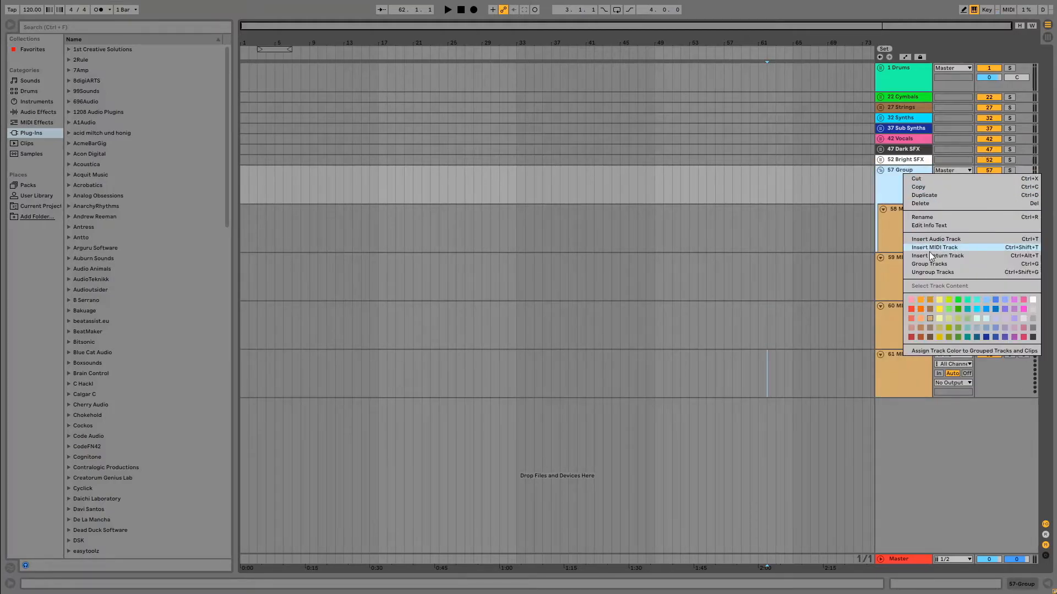
pyautogui.click(940, 217)
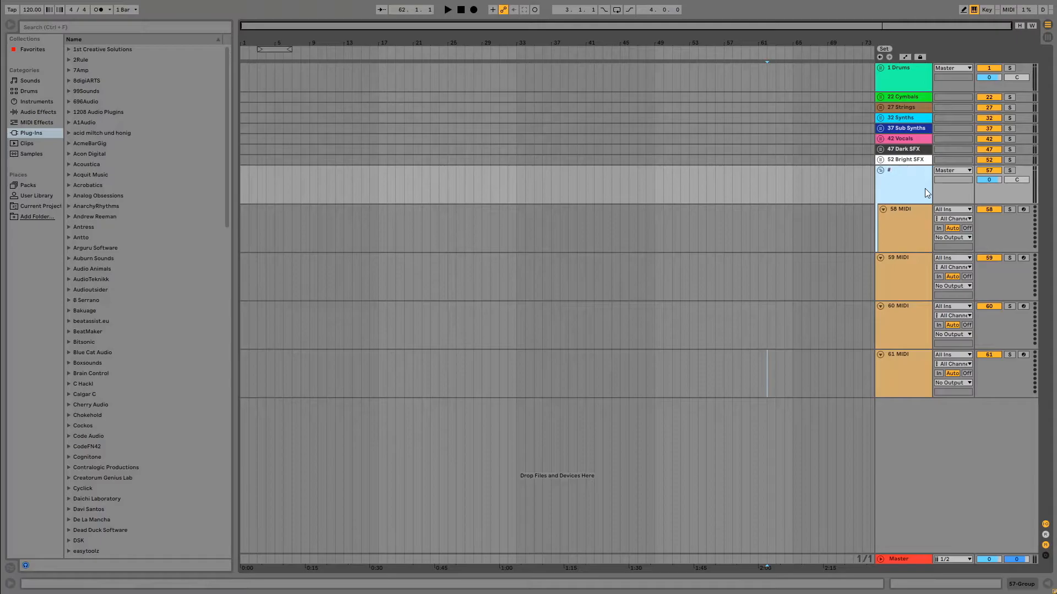
pyautogui.write('# Pianois')
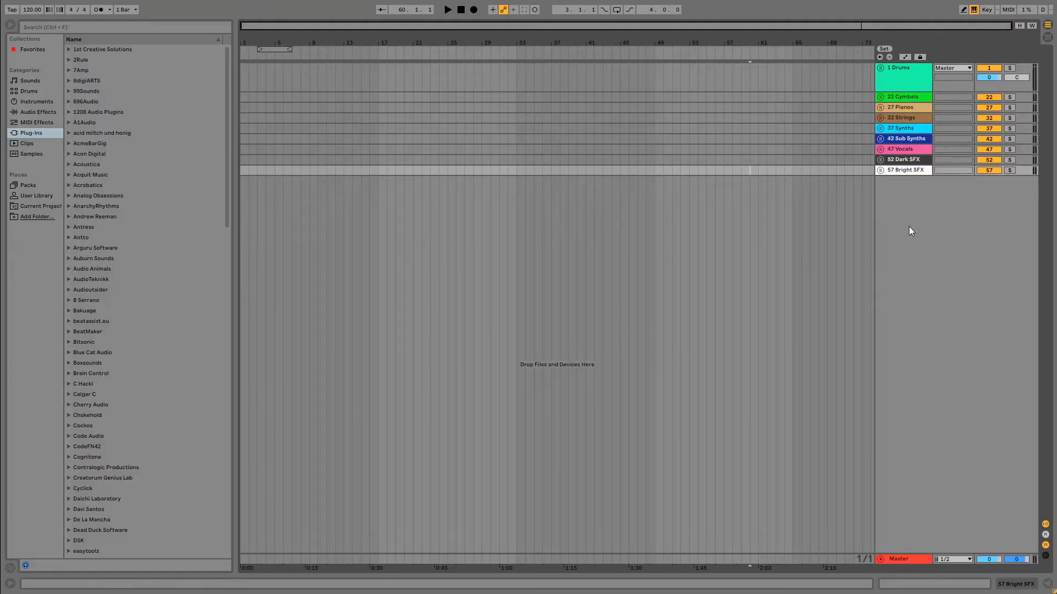
# Create four light purple MIDI tracks grouped as Bright Synths, and place the folded group between Strings and Synths.
pyautogui.rightClick(905, 216)
pyautogui.click(920, 228)
pyautogui.rightClick(903, 208)
pyautogui.click(787, 288)
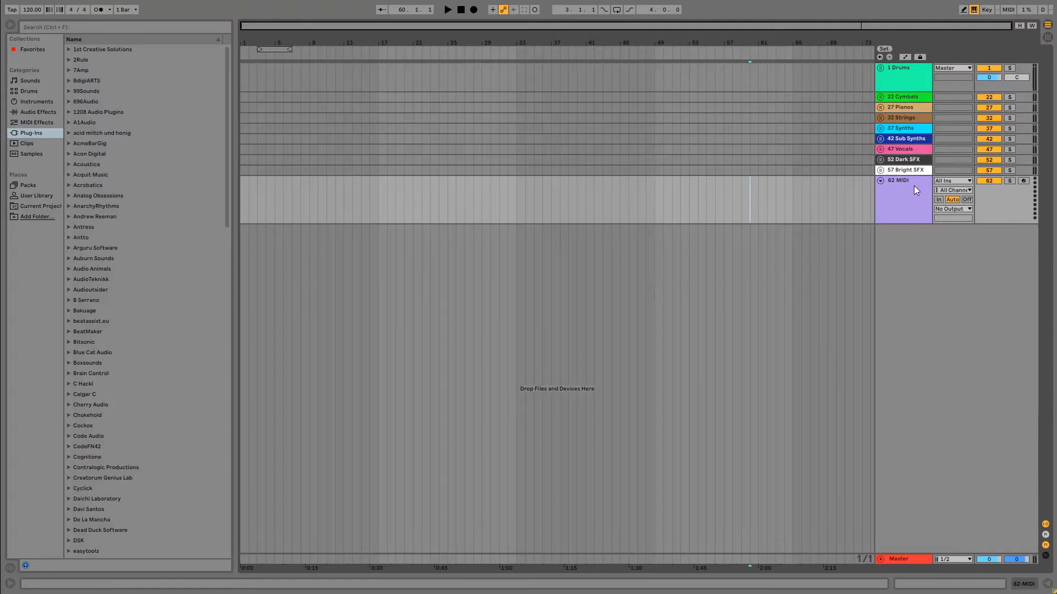
pyautogui.click(899, 203)
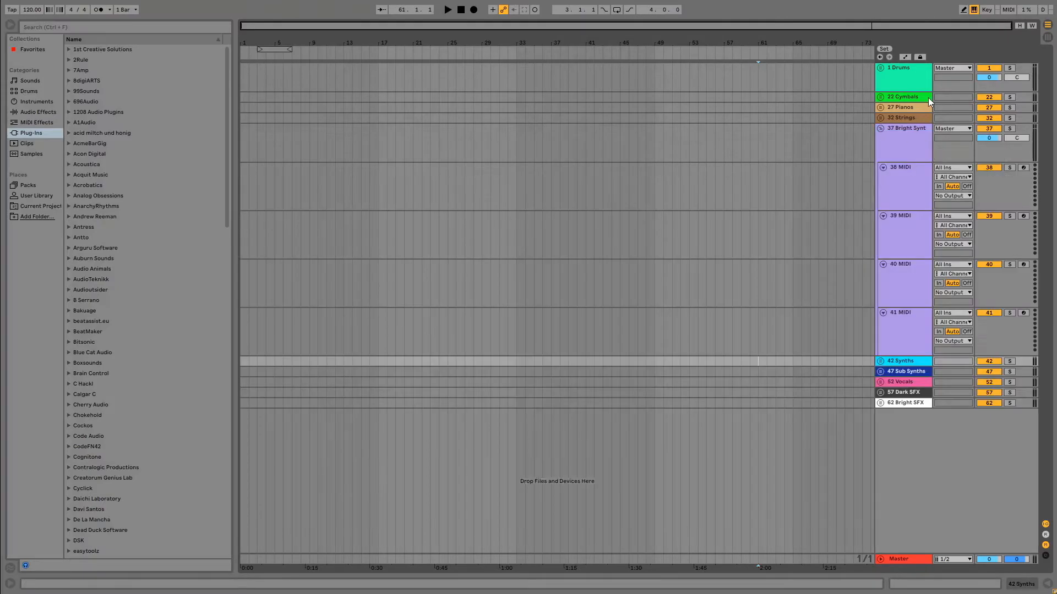
pyautogui.click(880, 128)
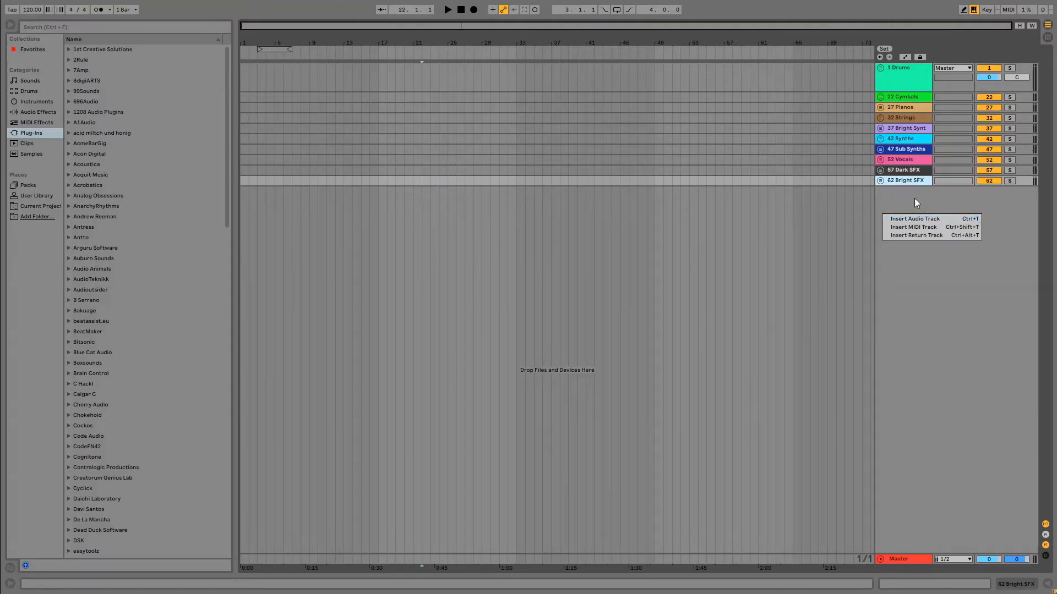
# Insert an audio track below the Bright SFX group and set its colour to lime.
pyautogui.rightClick(900, 215)
pyautogui.click(922, 217)
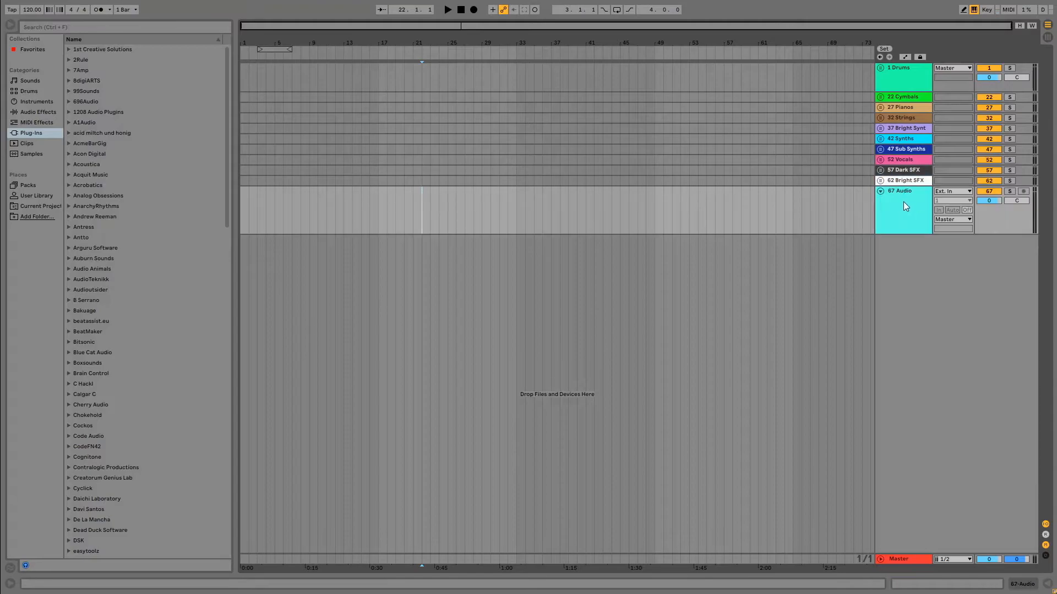
pyautogui.rightClick(903, 202)
pyautogui.click(948, 343)
pyautogui.rightClick(913, 214)
pyautogui.click(948, 346)
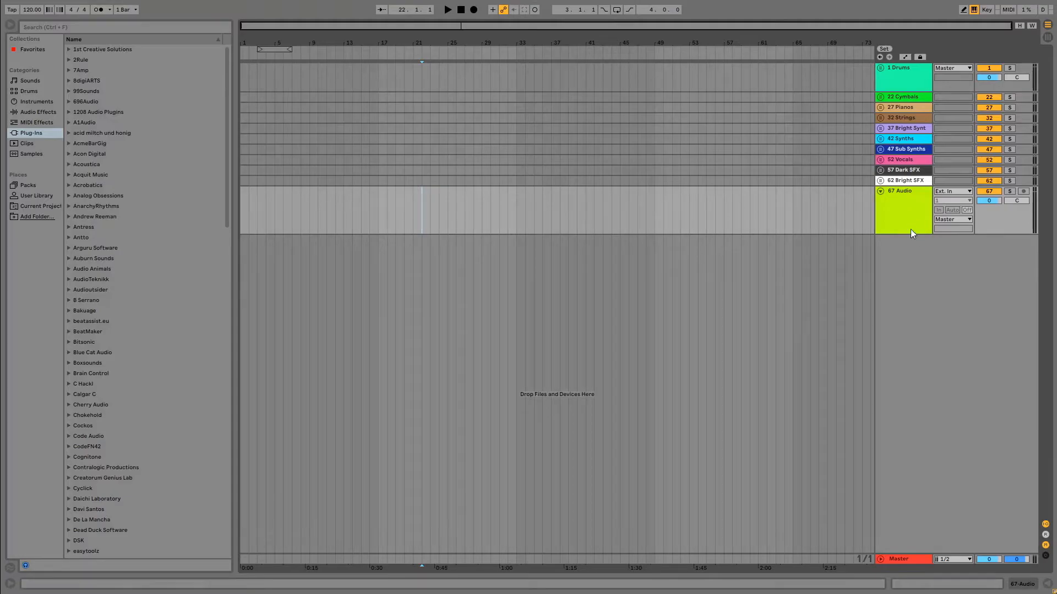
# Add more lime tracks until there are three audio and three MIDI tracks.
pyautogui.rightClick(898, 213)
pyautogui.click(890, 196)
pyautogui.click(898, 214)
pyautogui.rightClick(898, 212)
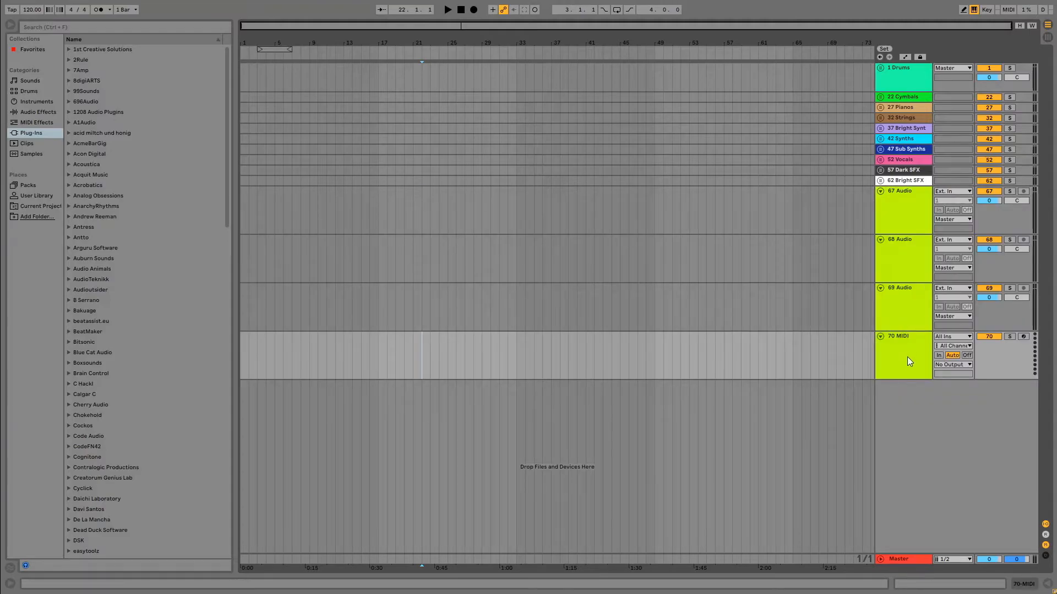
pyautogui.hotkey('ctrl', 'shift', 't')
pyautogui.hotkey('ctrl', 'shift', 't')
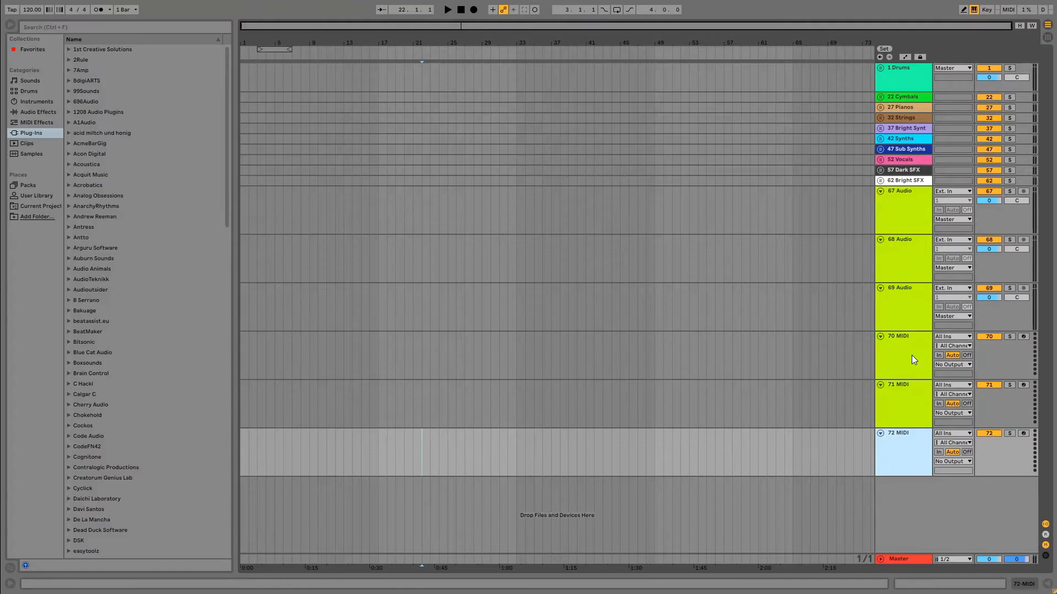
# Group the lime MIDI and audio tracks as "# Guitars" and place the folded group directly below Strings.
pyautogui.click(904, 209)
pyautogui.hotkey('ctrl', 'g')
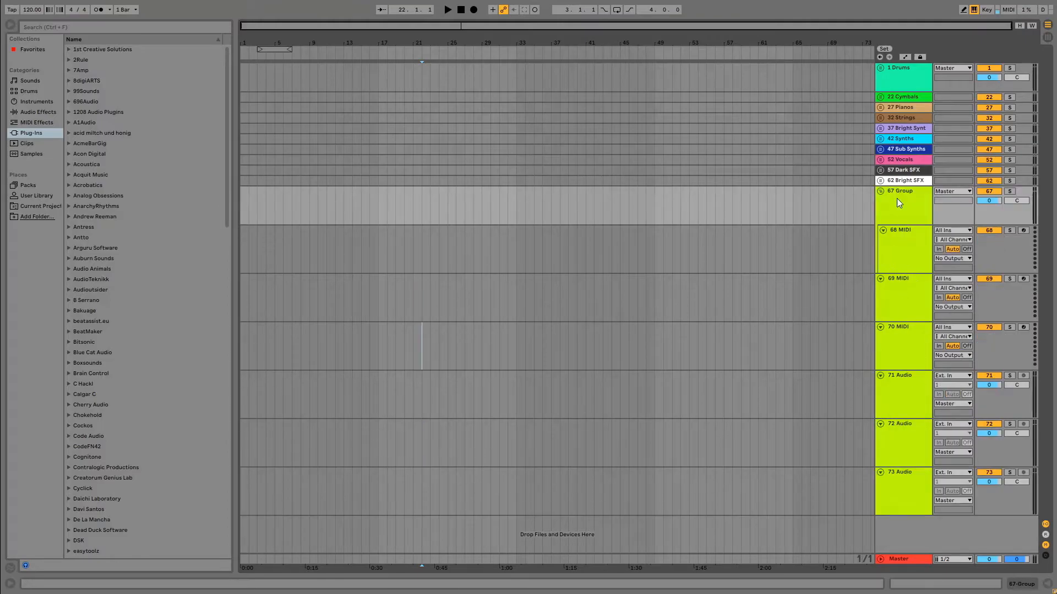
pyautogui.rightClick(898, 192)
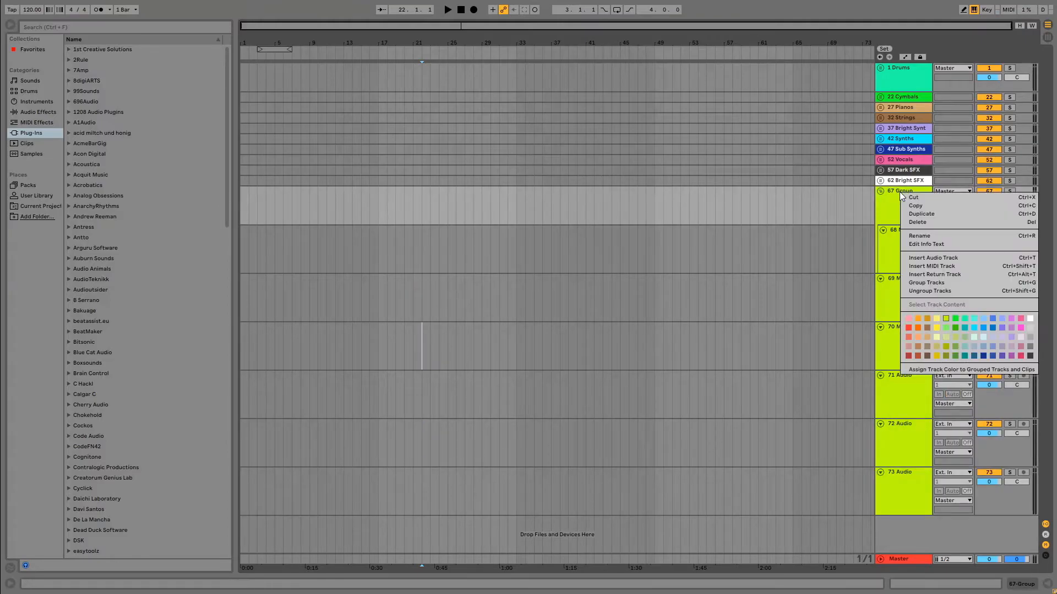
pyautogui.click(943, 237)
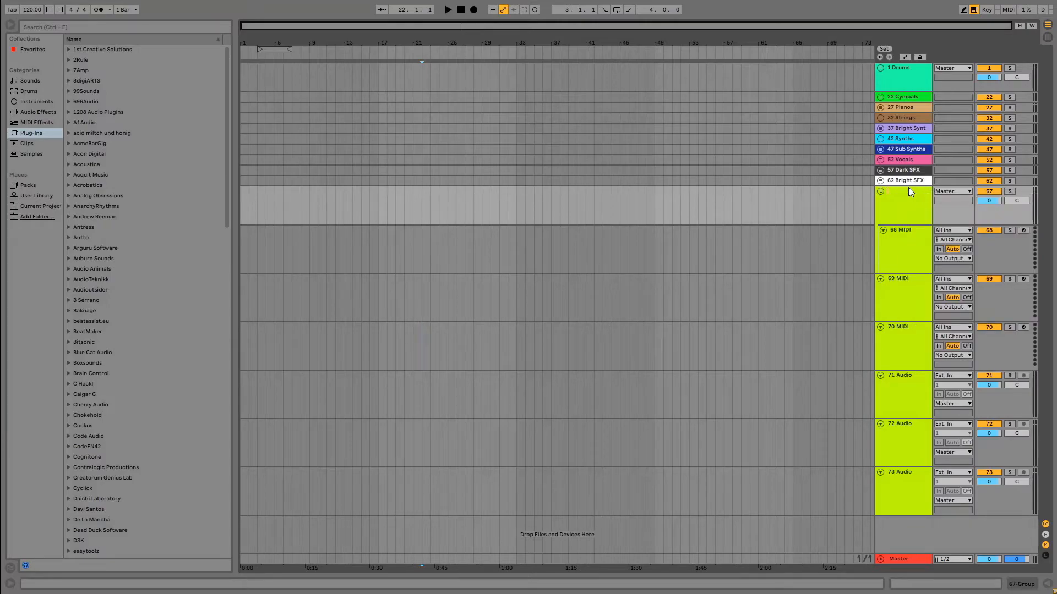
pyautogui.write('# Guitars')
pyautogui.press('Return')
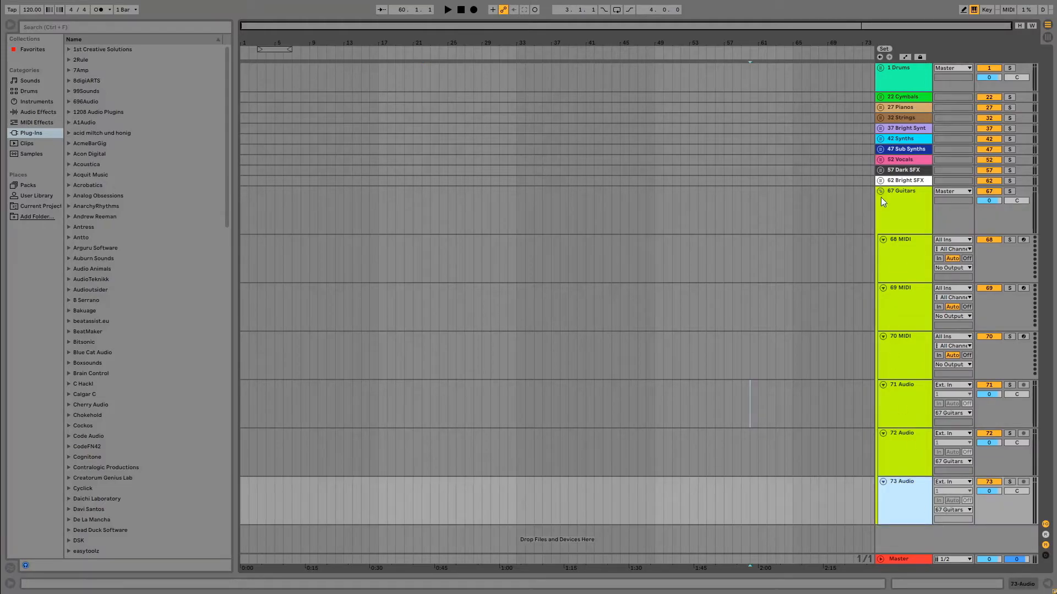
pyautogui.click(880, 191)
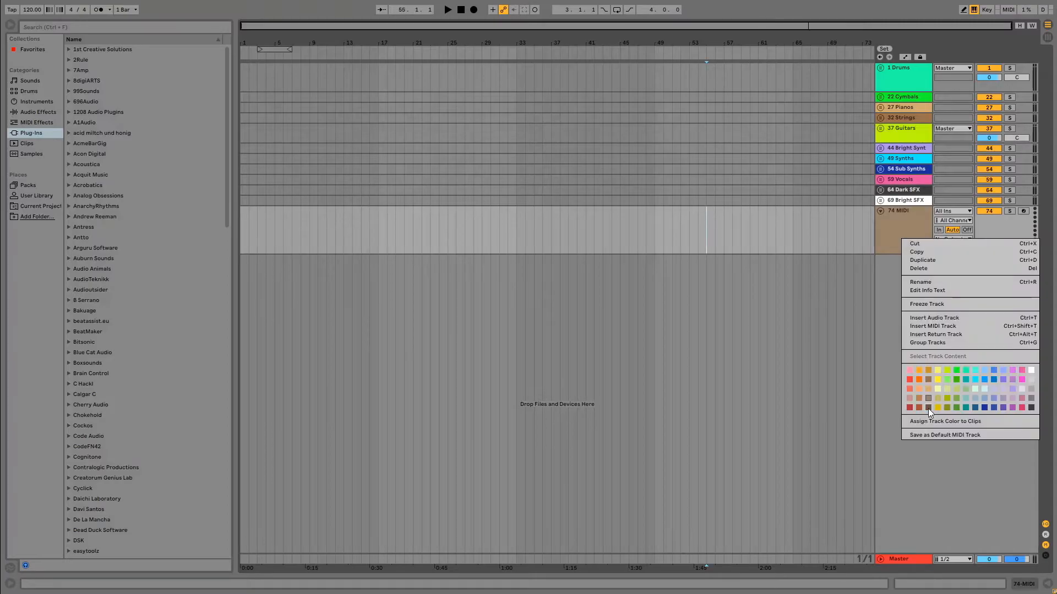
# Insert a MIDI track below the Bright SFX group and set its colour to dark brown.
pyautogui.click(928, 408)
pyautogui.rightClick(900, 236)
pyautogui.click(884, 226)
pyautogui.rightClick(897, 230)
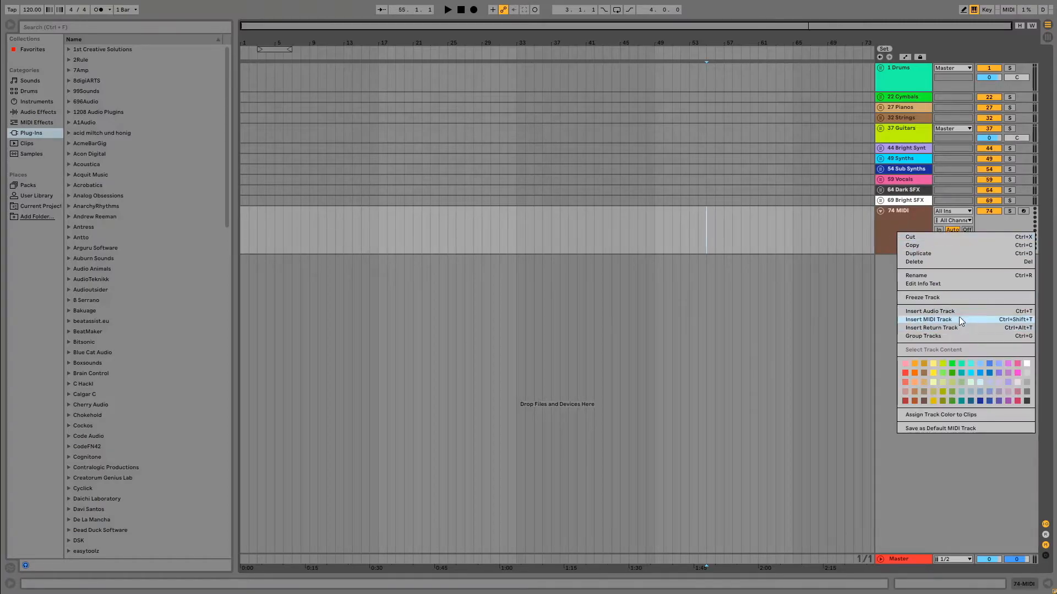
# Duplicate the dark brown MIDI track three times.
pyautogui.click(887, 222)
pyautogui.hotkey('ctrl', 'd')
pyautogui.hotkey('ctrl', 'd')
pyautogui.hotkey('ctrl', 'd')
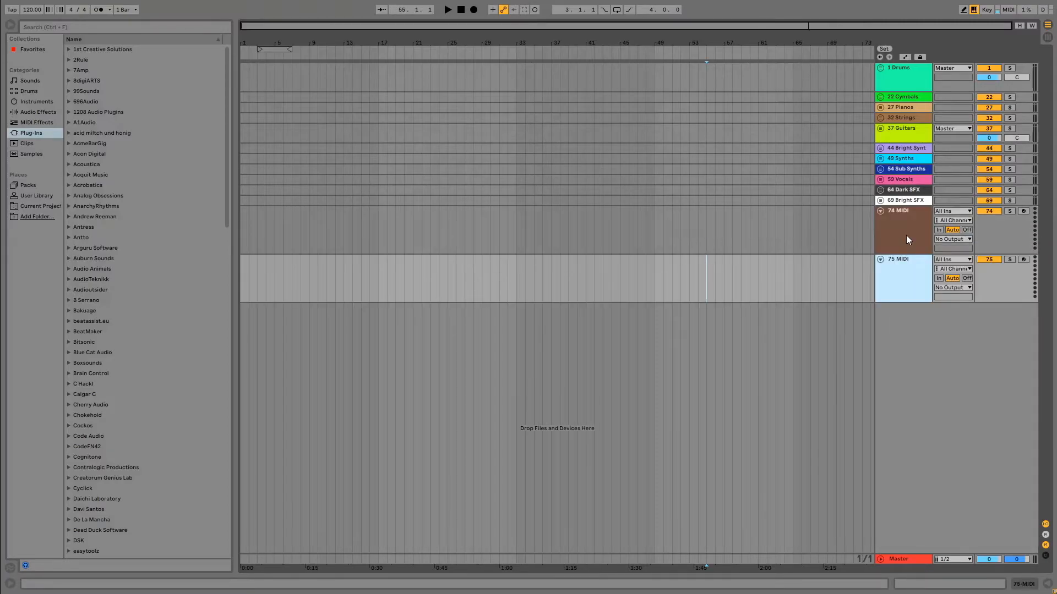
# Group the first dark brown MIDI track and move the other three dark brown tracks into the group.
pyautogui.rightClick(889, 236)
pyautogui.click(926, 340)
pyautogui.moveTo(907, 311); pyautogui.dragTo(909, 281)
pyautogui.moveTo(917, 364); pyautogui.dragTo(915, 329)
pyautogui.moveTo(906, 410); pyautogui.dragTo(907, 376)
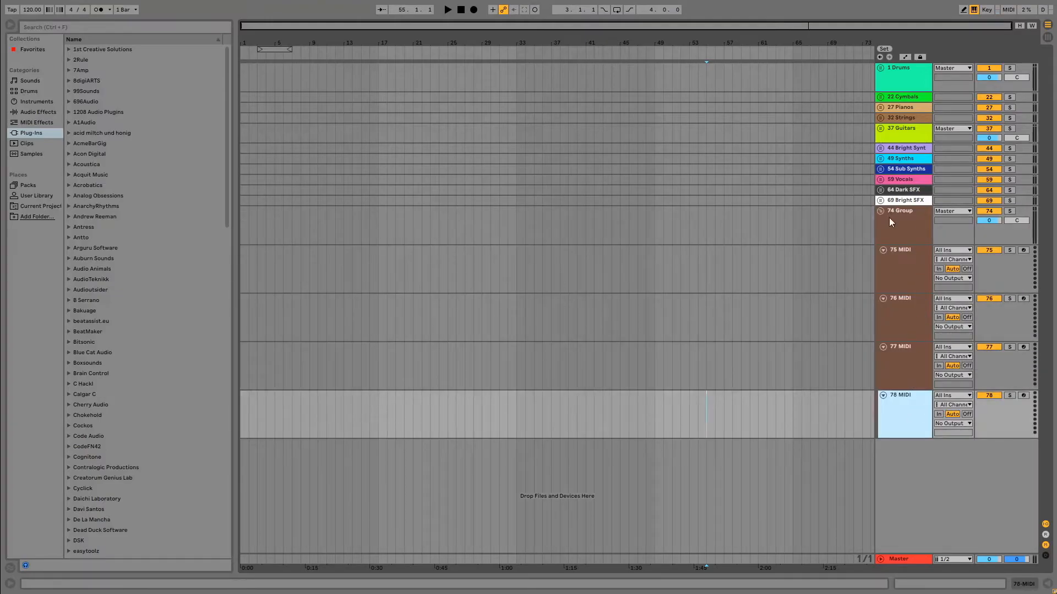
# Show the automation lanes on the tracks.
pyautogui.click(892, 215)
pyautogui.click(905, 56)
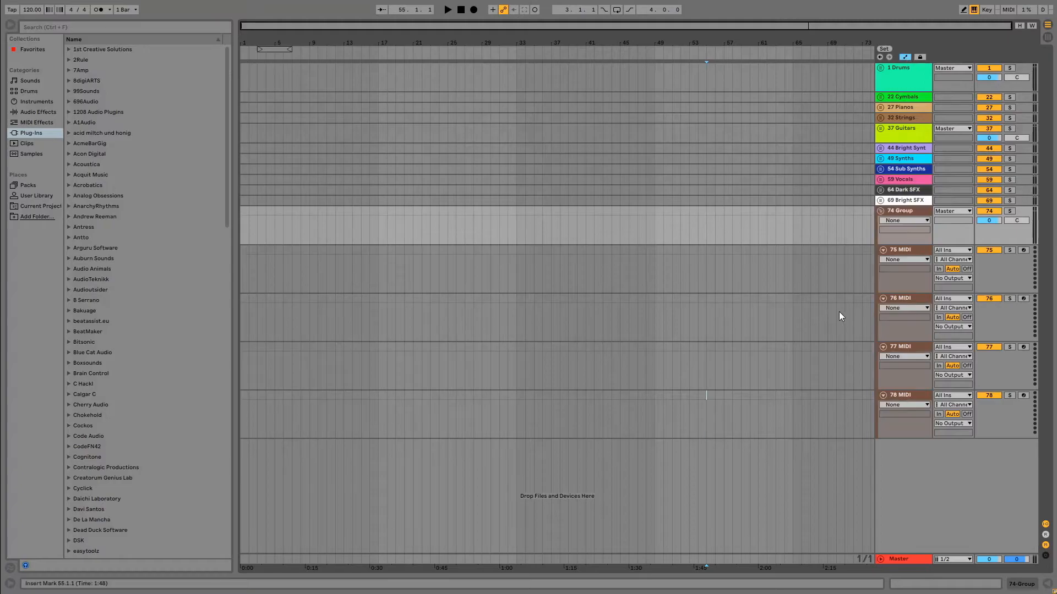
pyautogui.click(837, 311)
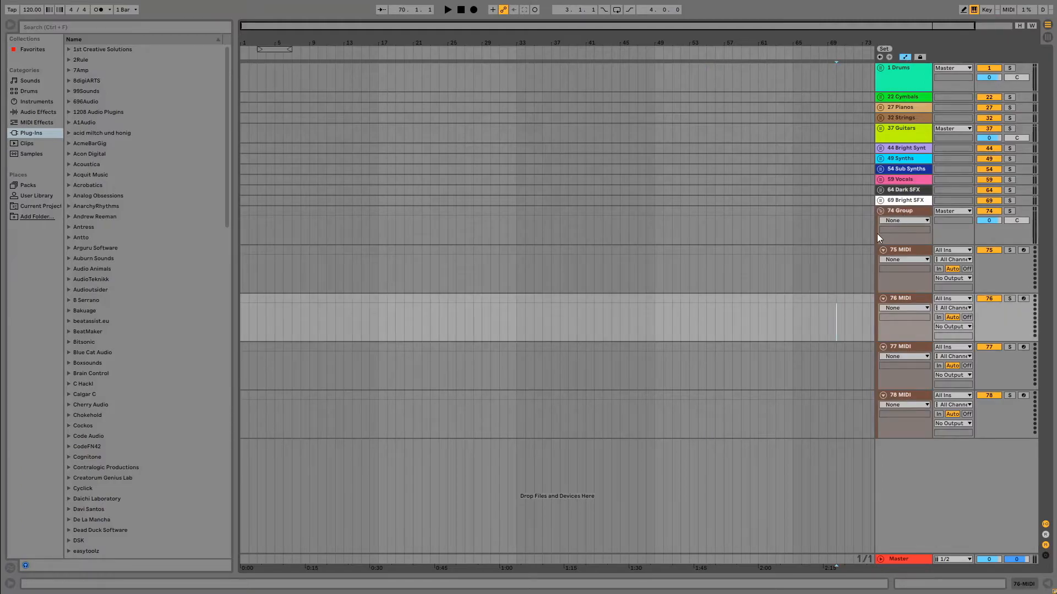
pyautogui.rightClick(900, 213)
pyautogui.click(728, 228)
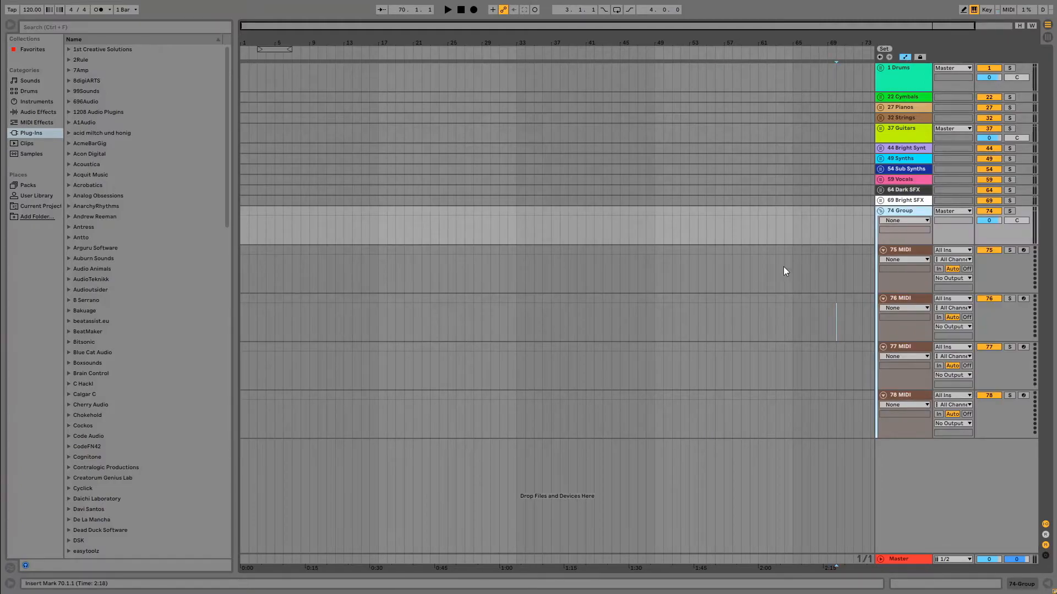
# Name the dark brown group "# Instruments" and place it, folded, between Strings and Guitars.
pyautogui.rightClick(903, 211)
pyautogui.click(945, 256)
pyautogui.write('# Instruments')
pyautogui.click(749, 248)
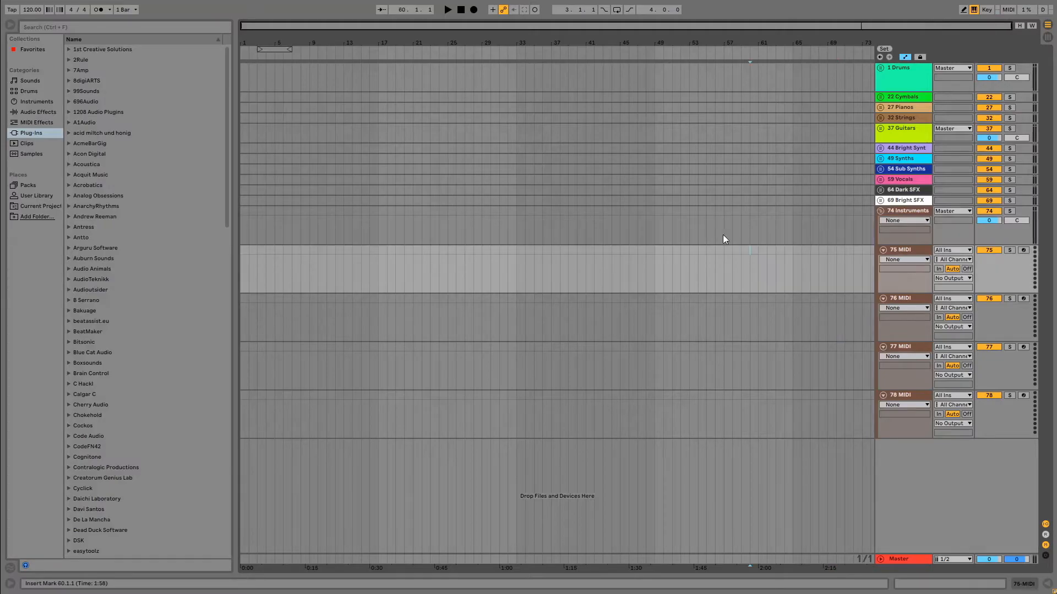
pyautogui.click(882, 210)
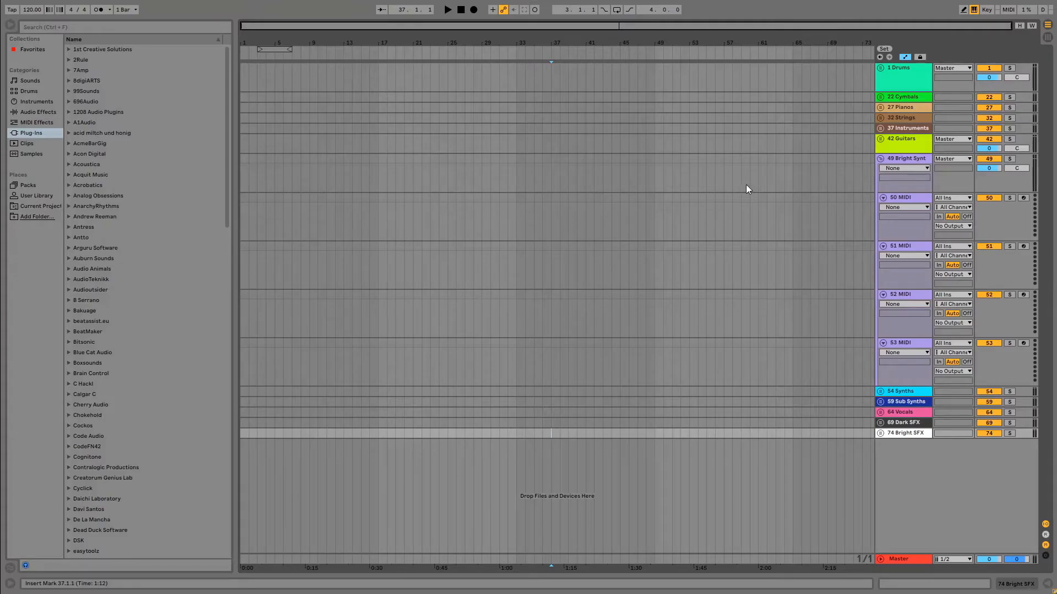
# Insert a four-bar MIDI clip at bar 17 on the first Bright Synths track and copy it to the group's other three tracks.
pyautogui.moveTo(383, 203); pyautogui.dragTo(414, 203)
pyautogui.click(378, 203)
pyautogui.rightClick(401, 199)
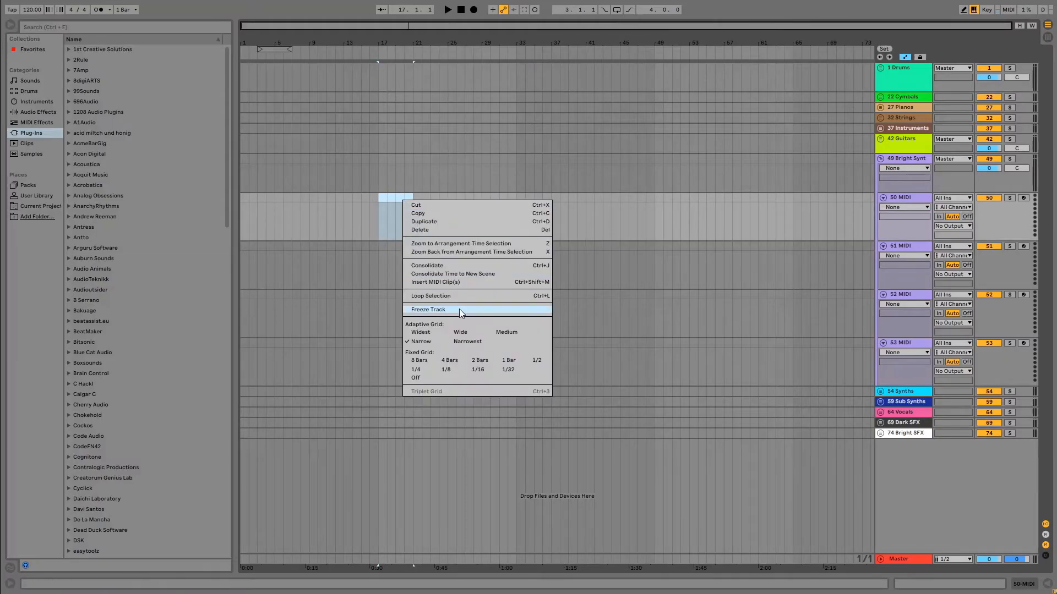
pyautogui.click(445, 282)
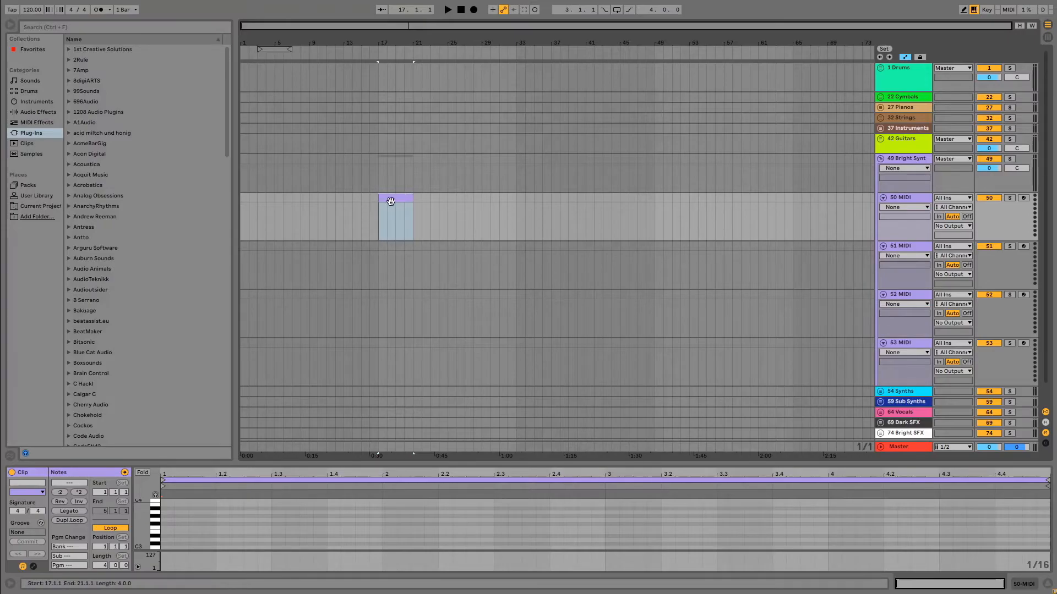
pyautogui.moveTo(392, 199); pyautogui.dragTo(391, 300)
pyautogui.moveTo(391, 295); pyautogui.dragTo(391, 351)
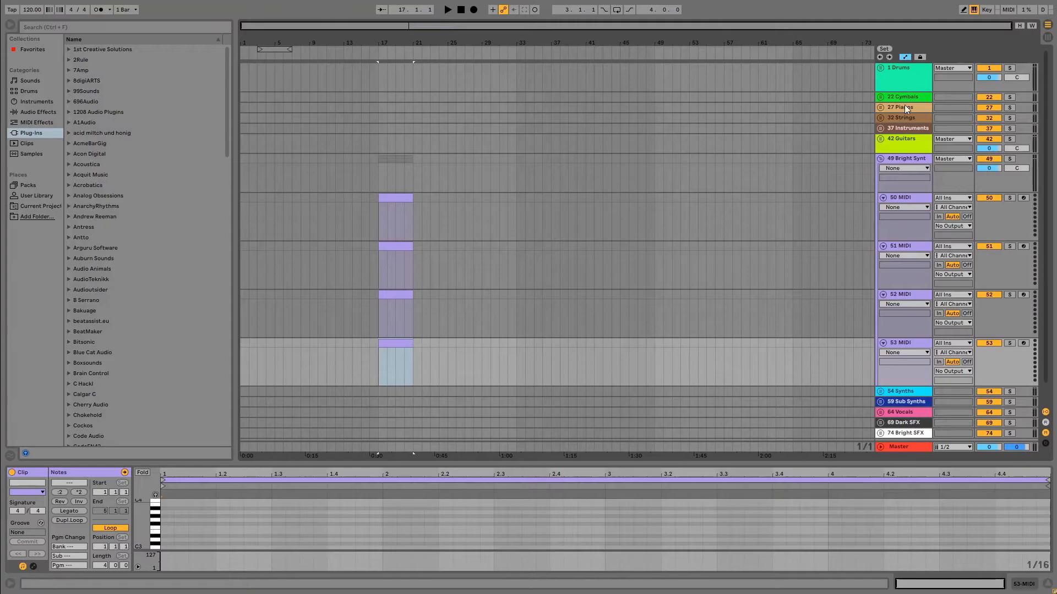
# Hide the automation lanes and fold the Bright Synths group.
pyautogui.click(906, 56)
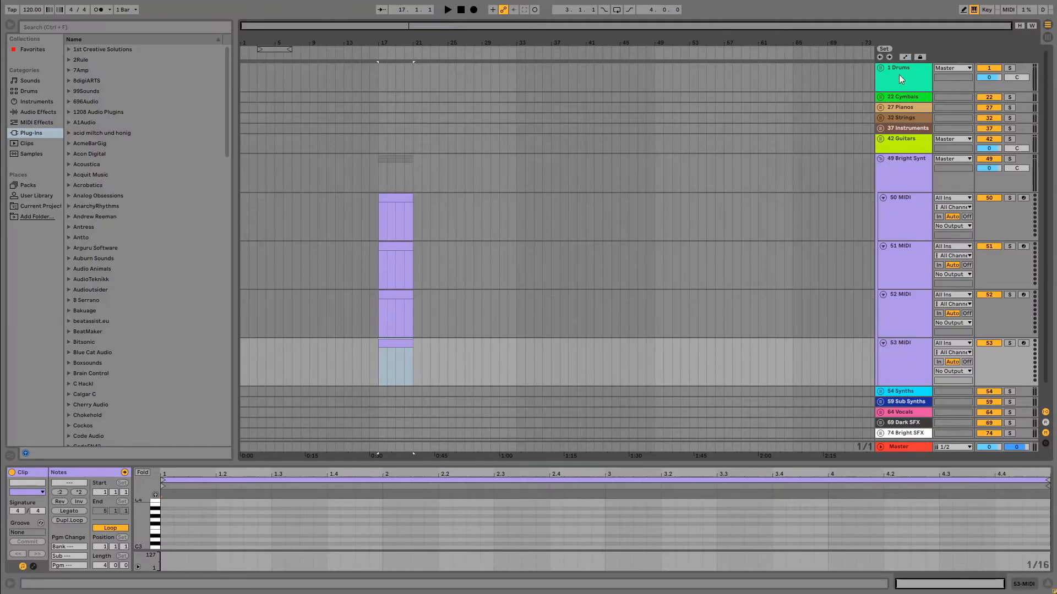
pyautogui.click(881, 159)
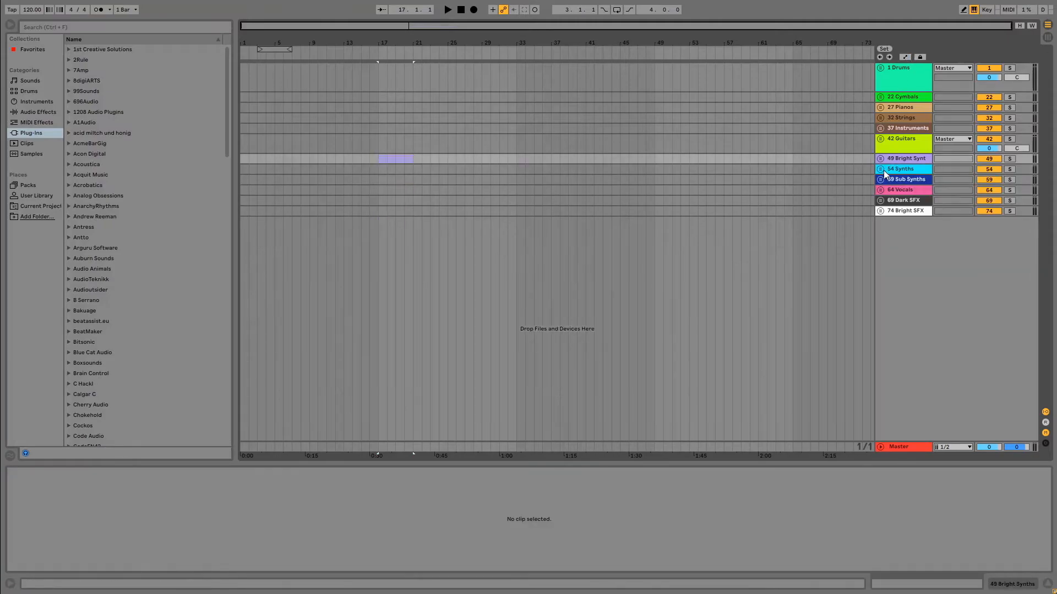
# Insert a four-bar MIDI clip at bar 17 on the first Synths track and copy it to the group's other three tracks.
pyautogui.click(881, 170)
pyautogui.scroll(-2, 803, 203)
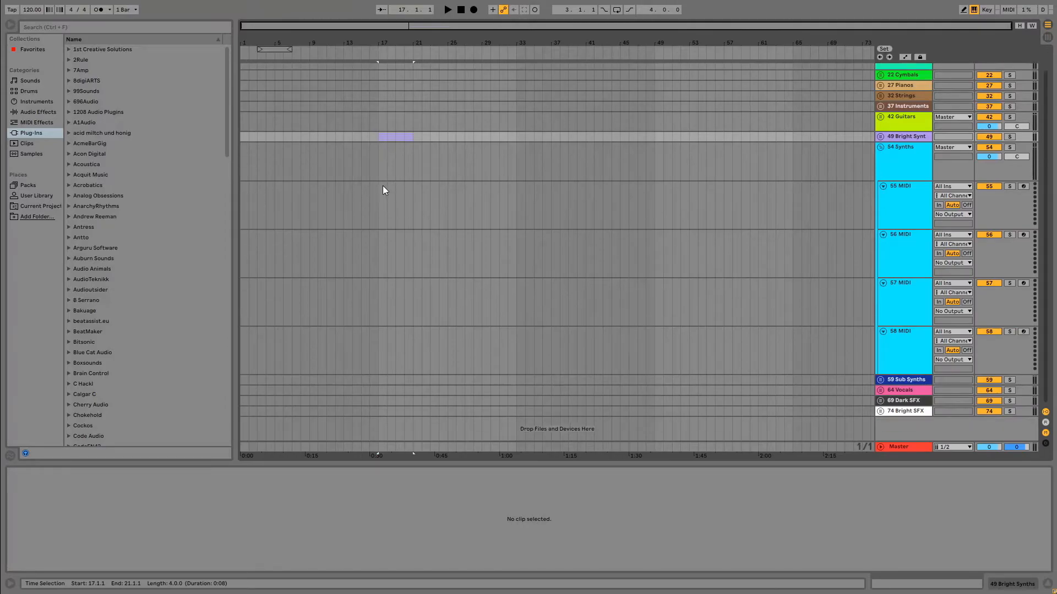
pyautogui.moveTo(384, 190); pyautogui.dragTo(413, 197)
pyautogui.rightClick(396, 189)
pyautogui.click(442, 281)
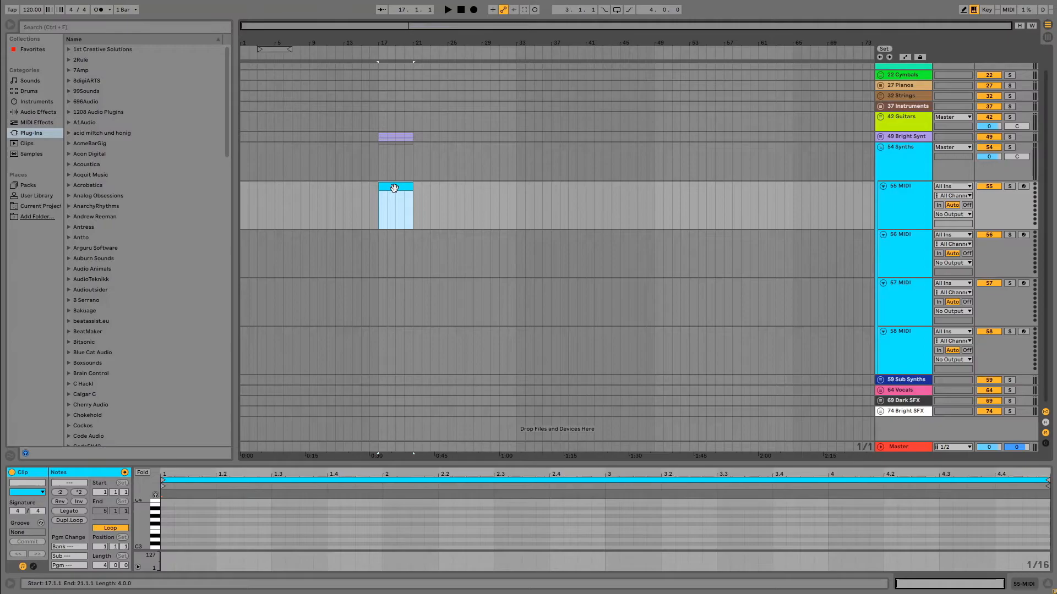
pyautogui.moveTo(394, 188); pyautogui.dragTo(399, 350)
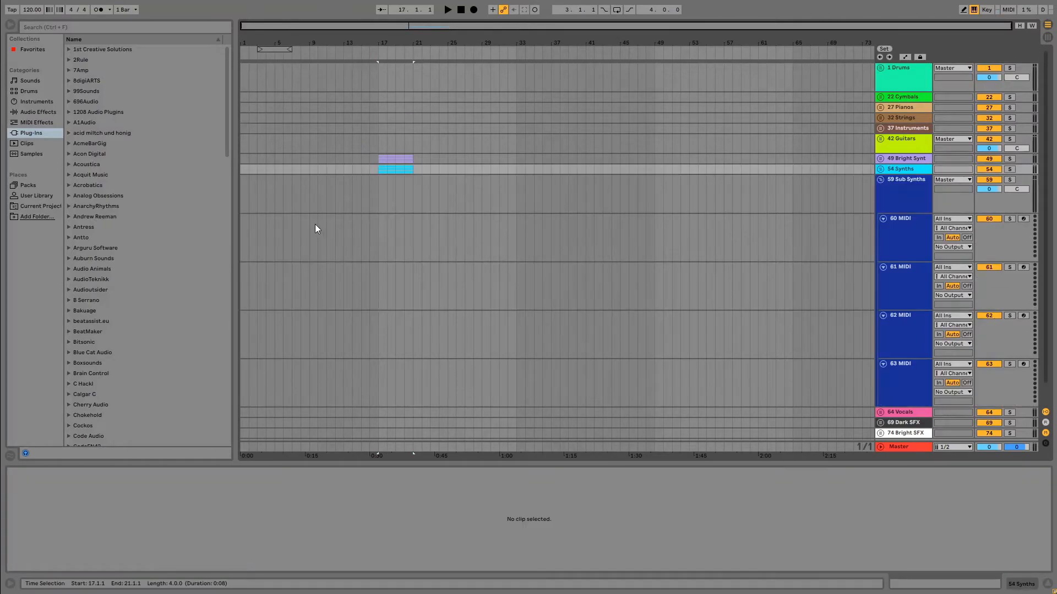
# Insert a four-bar MIDI clip at bar 17 on the first Sub Synths track.
pyautogui.scroll(-1, 330, 220)
pyautogui.moveTo(382, 198); pyautogui.dragTo(386, 205)
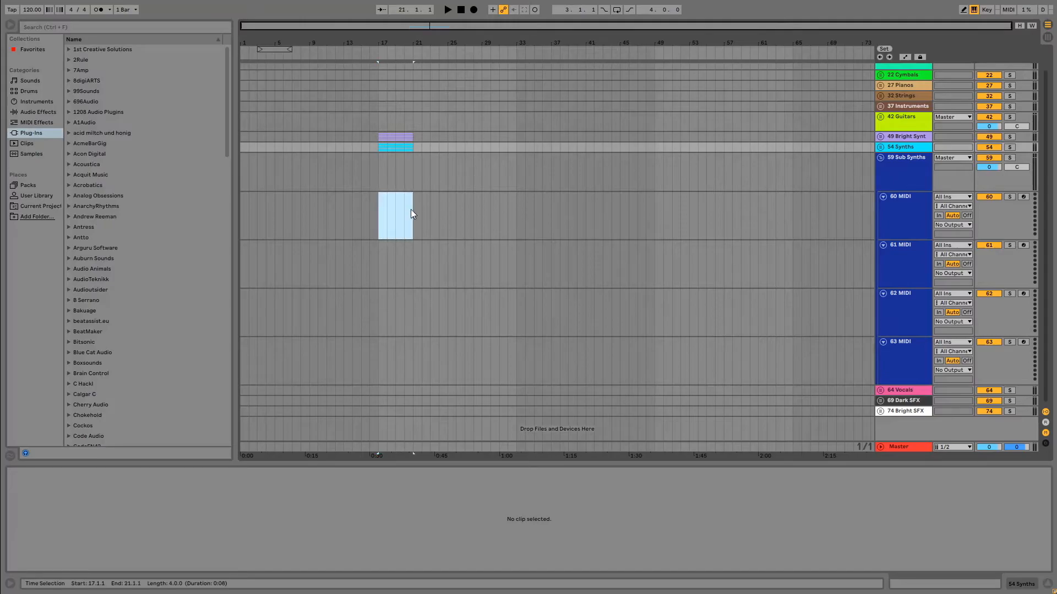
pyautogui.rightClick(399, 200)
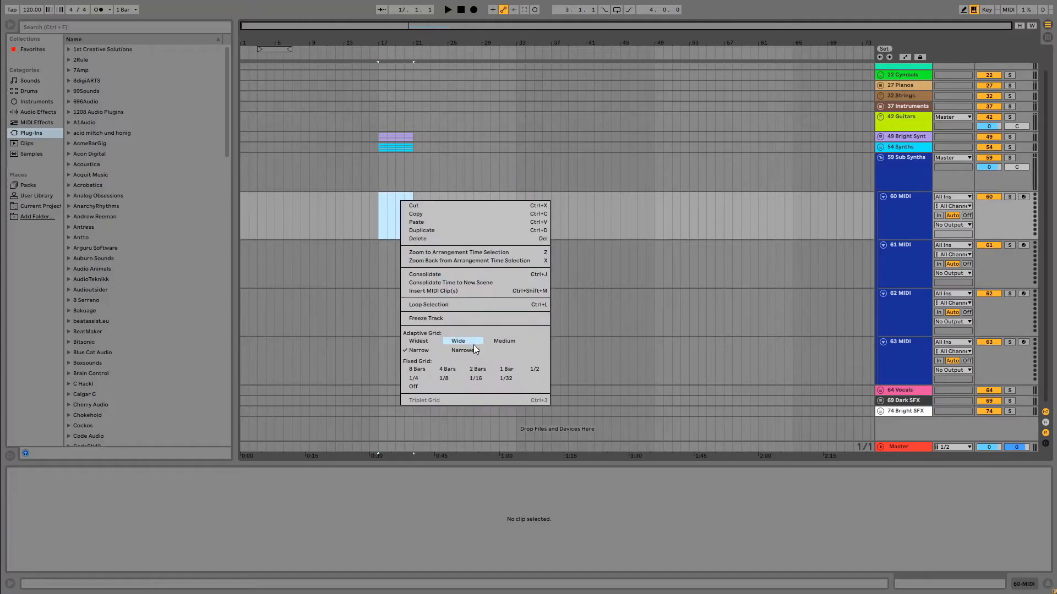
pyautogui.click(464, 292)
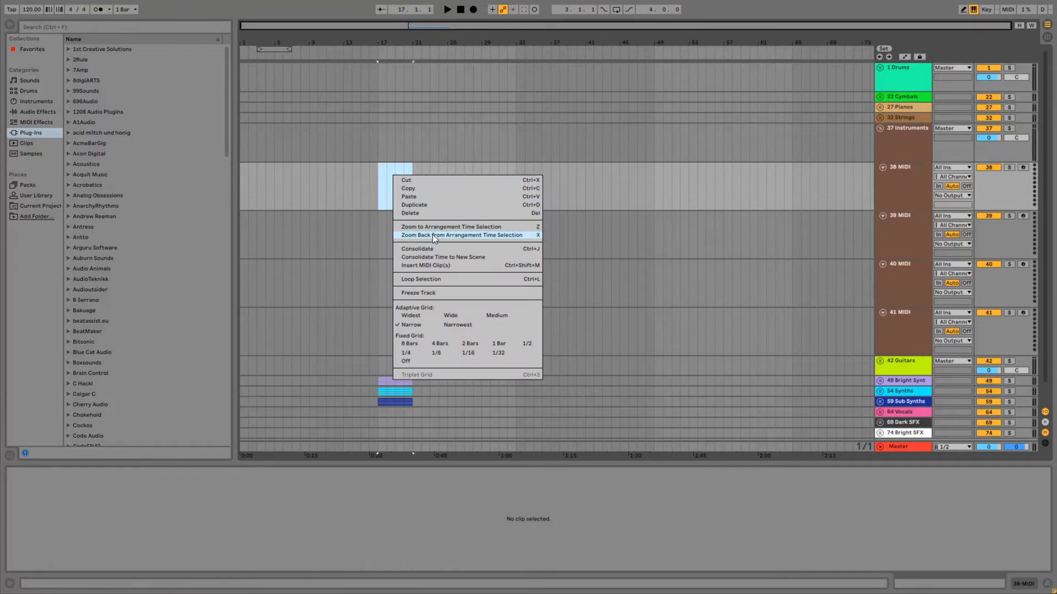
# Insert a four-bar MIDI clip at bar 17 on the first Instruments track, copy it to the group's other three tracks, and fold the group.
pyautogui.click(439, 266)
pyautogui.moveTo(393, 170); pyautogui.dragTo(391, 324)
pyautogui.click(880, 128)
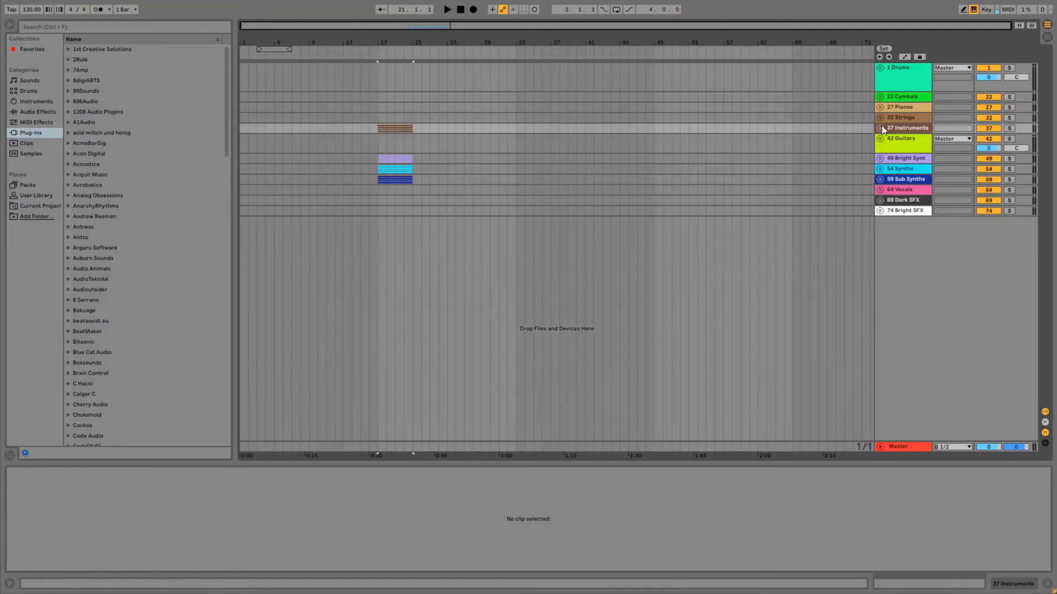
# Fill the four Strings tracks with matching four-bar MIDI clips at bar 17, leaving the group folded.
pyautogui.click(880, 118)
pyautogui.moveTo(377, 138)
pyautogui.mouseDown()
pyautogui.moveTo(415, 151)
pyautogui.moveTo(387, 170)
pyautogui.moveTo(420, 180)
pyautogui.moveTo(404, 180)
pyautogui.moveTo(420, 184)
pyautogui.moveTo(415, 193)
pyautogui.mouseUp()
pyautogui.click(387, 183)
pyautogui.rightClick(395, 177)
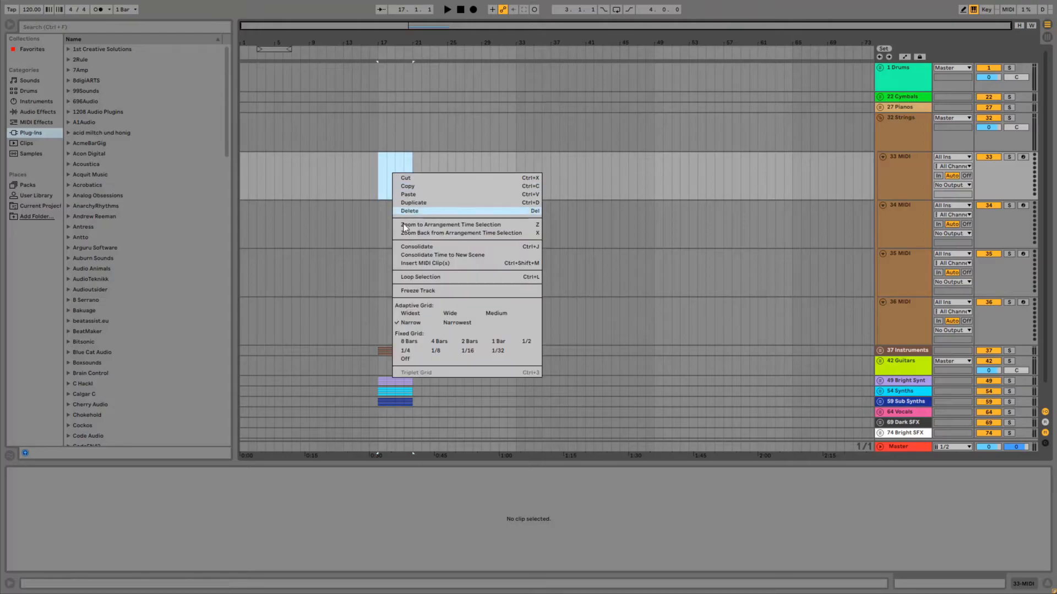
pyautogui.click(419, 259)
pyautogui.moveTo(393, 157); pyautogui.dragTo(388, 302)
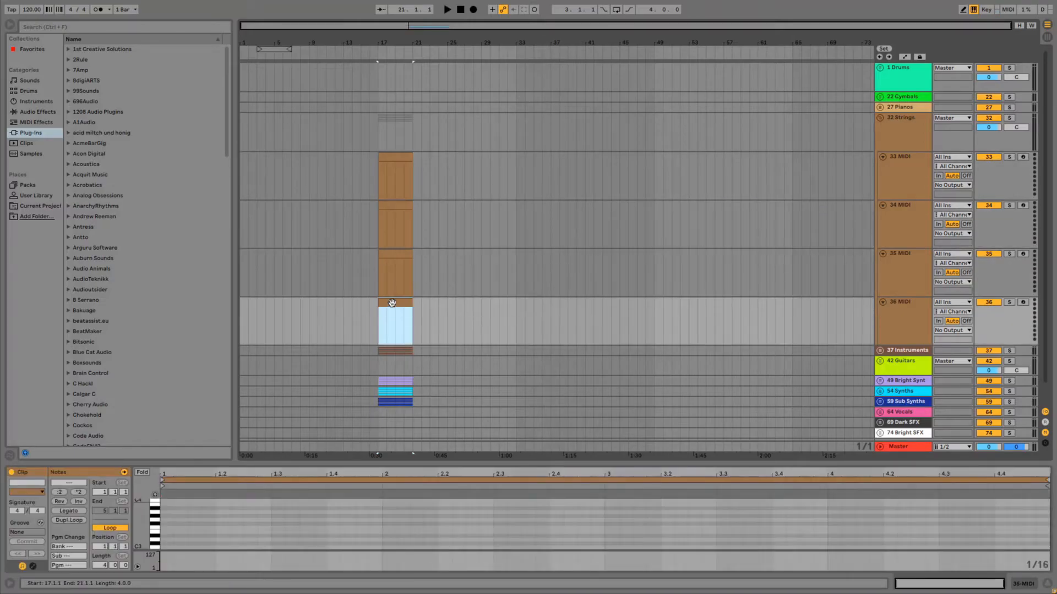
pyautogui.click(879, 117)
# Insert a four-bar MIDI clip at bar 17 on the first Pianos track, copy it to the other three tracks, and fold the group.
pyautogui.click(879, 107)
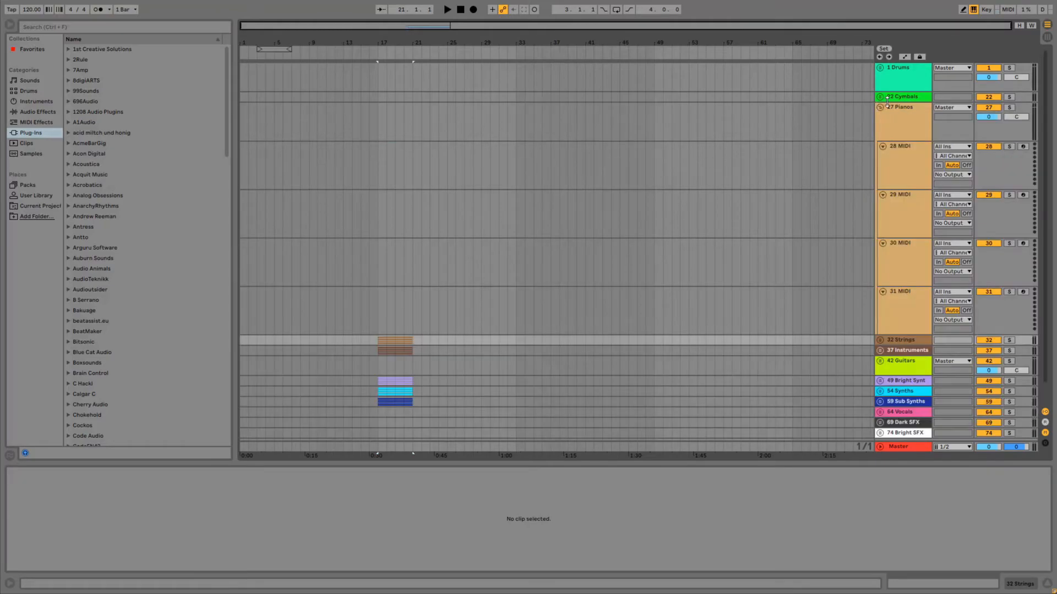
pyautogui.moveTo(379, 170); pyautogui.dragTo(413, 182)
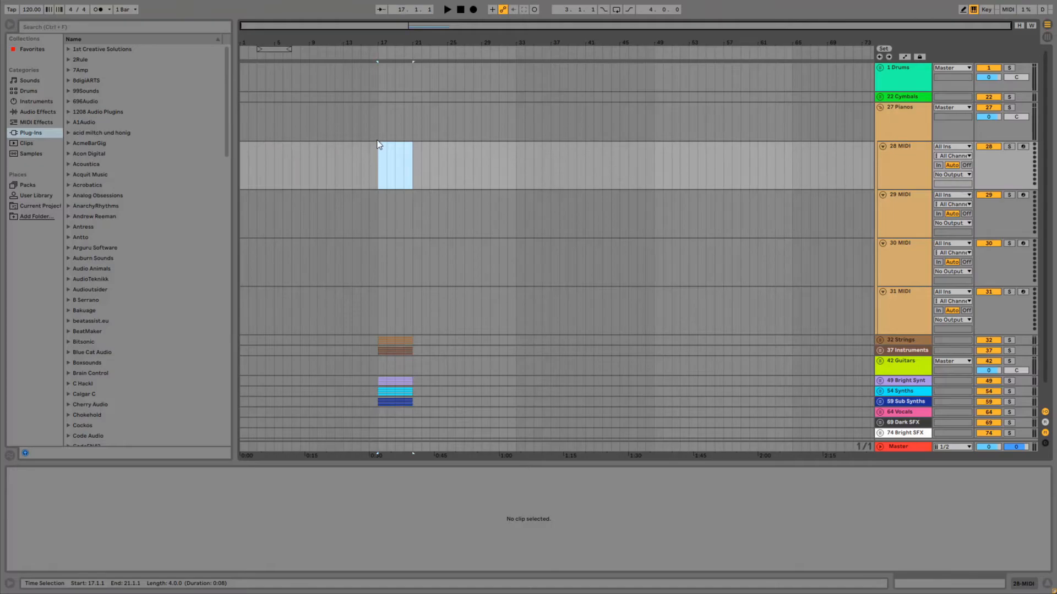
pyautogui.rightClick(393, 135)
pyautogui.press('Escape')
pyautogui.moveTo(378, 164); pyautogui.dragTo(417, 180)
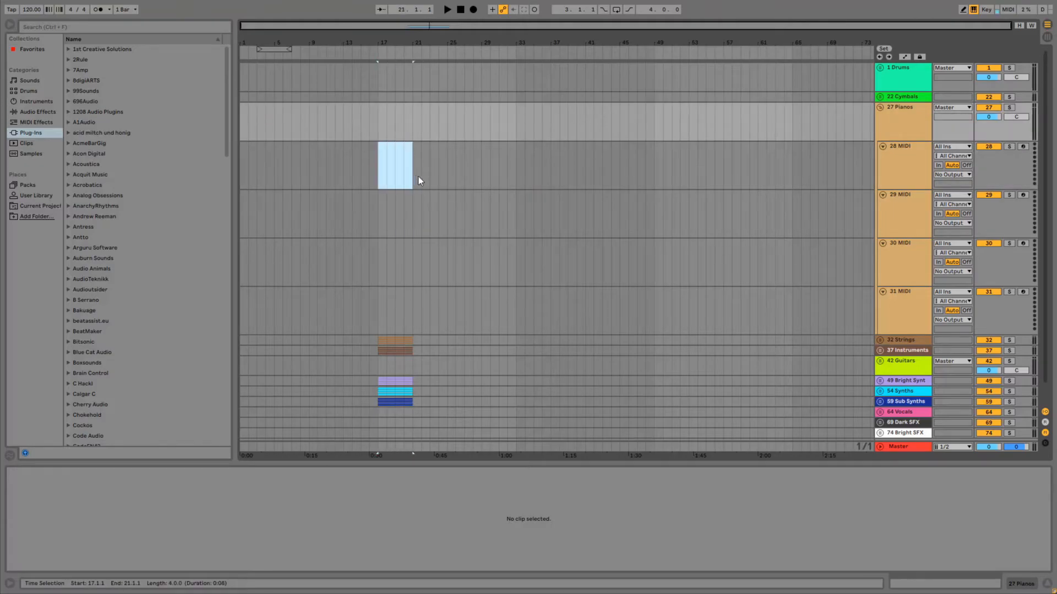
pyautogui.rightClick(393, 172)
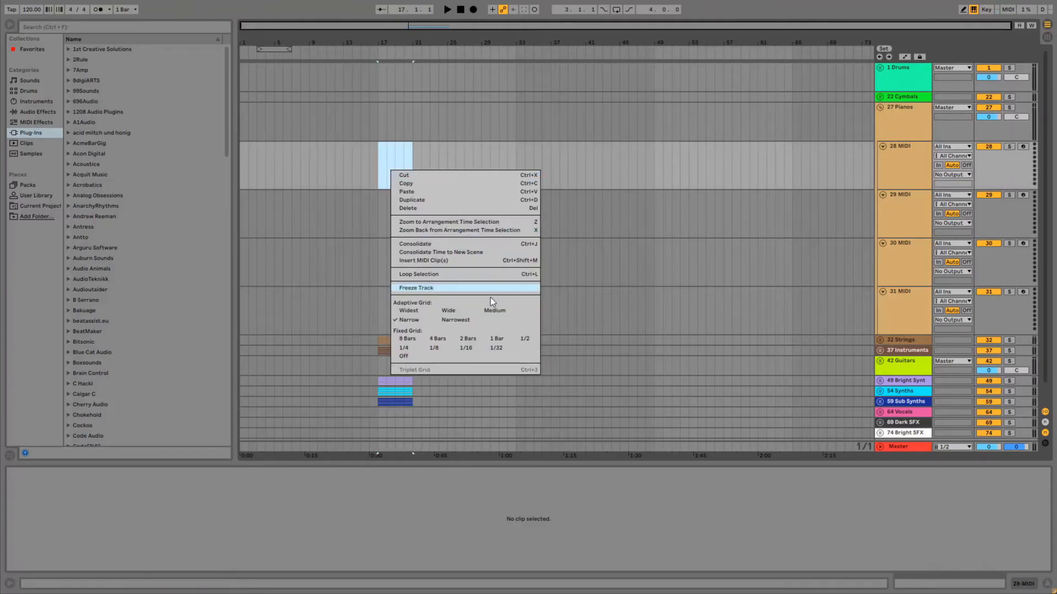
pyautogui.click(461, 262)
pyautogui.moveTo(393, 146); pyautogui.dragTo(391, 294)
pyautogui.click(880, 108)
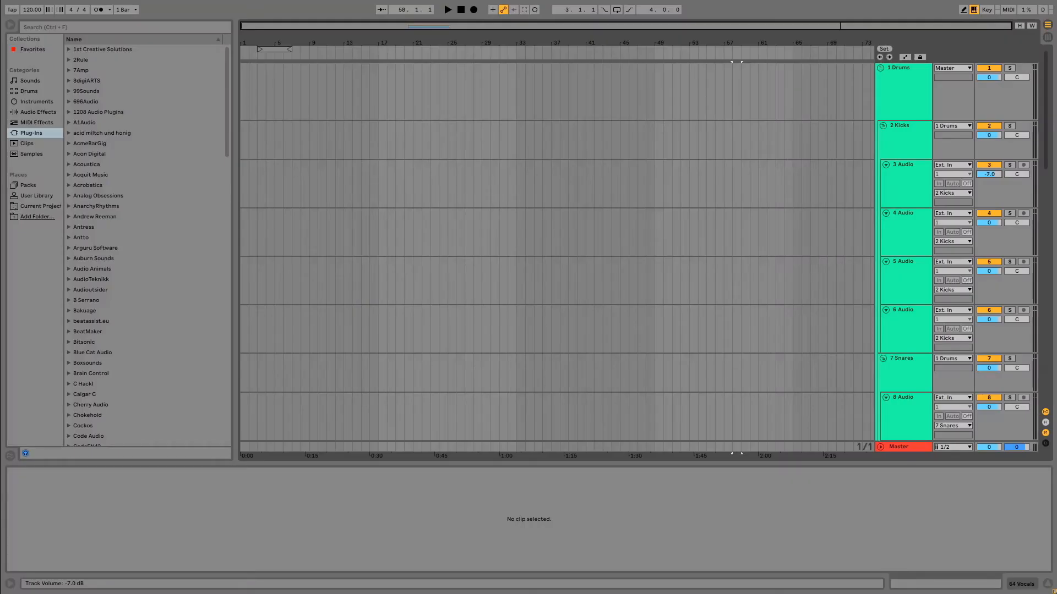
# Try lowering the first Kicks audio track's volume to -7.0 dB, and fold the Drums group.
pyautogui.moveTo(989, 174); pyautogui.dragTo(989, 178)
pyautogui.moveTo(989, 174)
pyautogui.mouseDown()
pyautogui.moveTo(989, 160)
pyautogui.moveTo(989, 181)
pyautogui.moveTo(989, 172)
pyautogui.mouseUp()
pyautogui.click(878, 66)
pyautogui.click(880, 68)
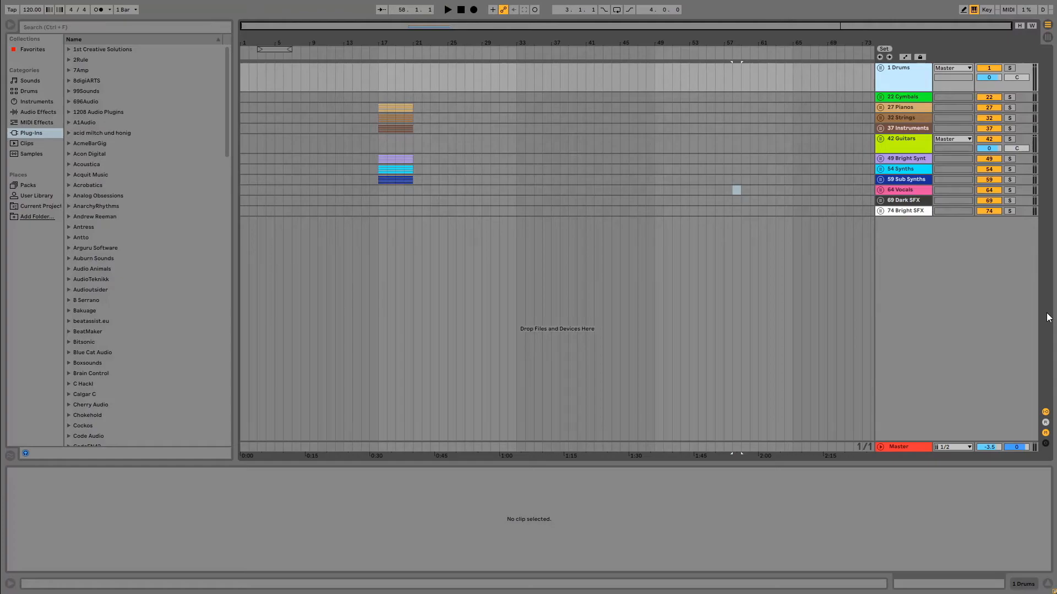
# Undo the last changes and lower the Drums group's volume to -7.0 dB.
pyautogui.hotkey('ctrl', 'z')
pyautogui.hotkey('ctrl', 'z')
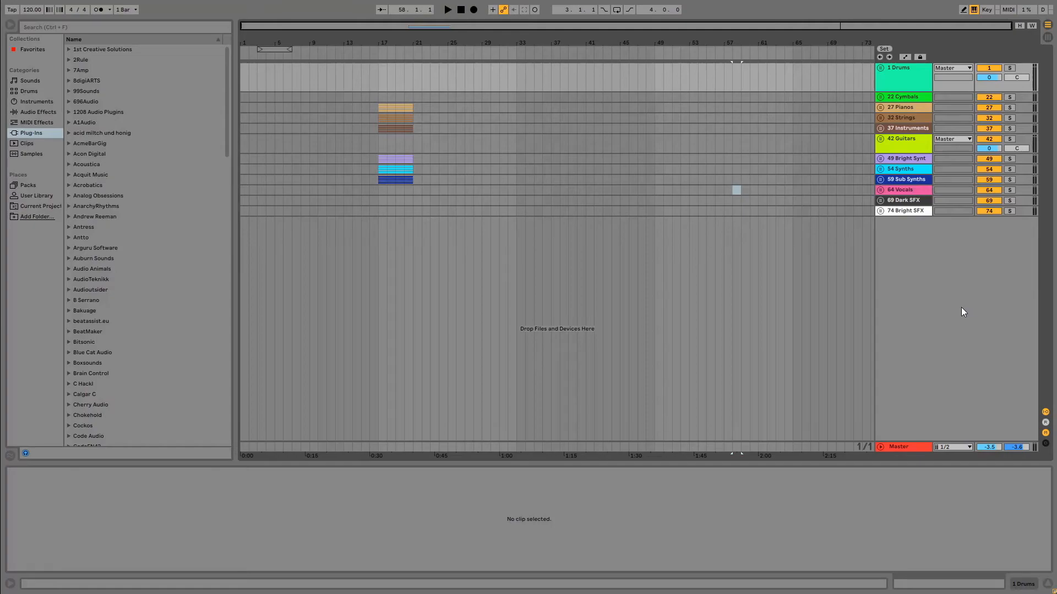
pyautogui.hotkey('ctrl', 'z')
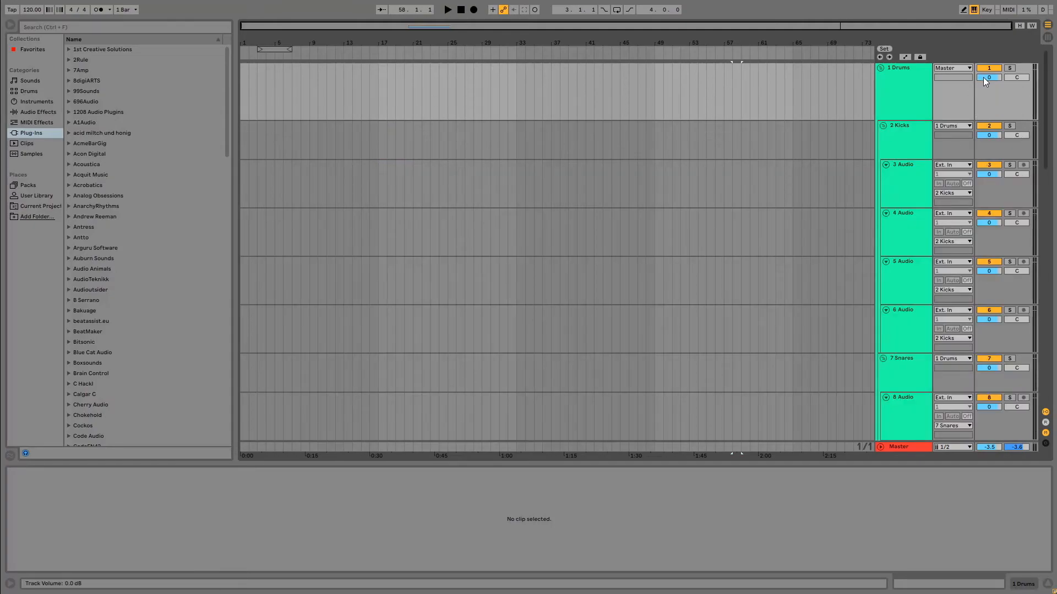
pyautogui.moveTo(992, 81); pyautogui.dragTo(992, 110)
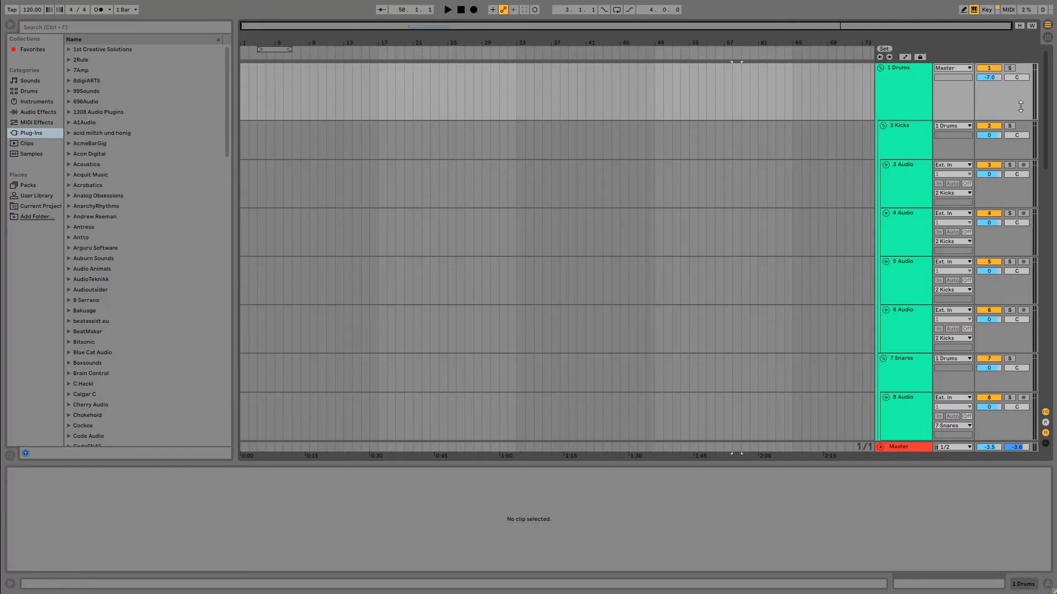
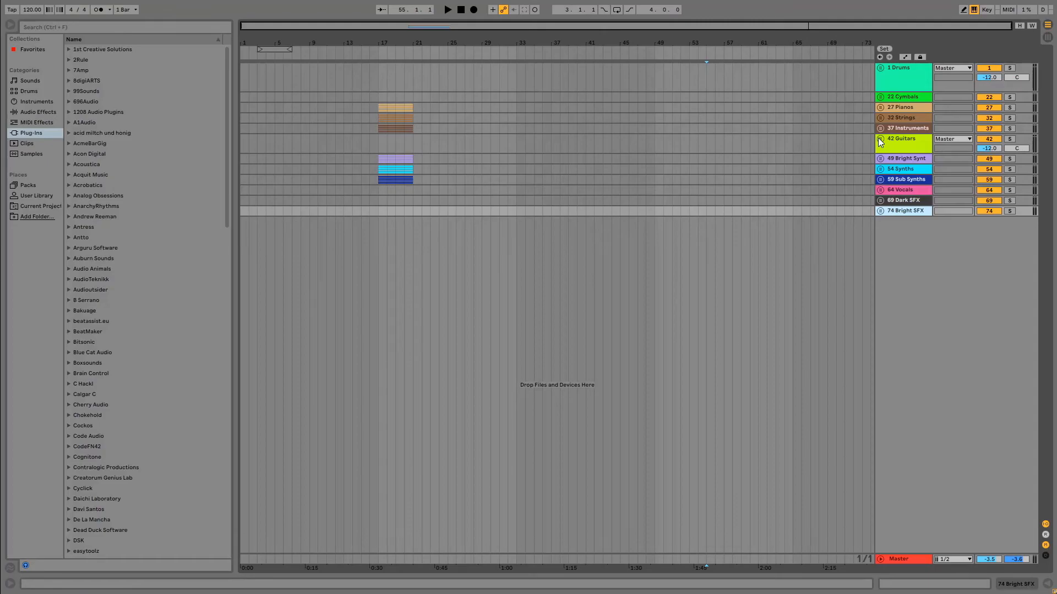
# Insert a four-bar MIDI clip at bar 17 on the first Guitars track, copy it to the other two MIDI tracks, and fold the group.
pyautogui.click(880, 139)
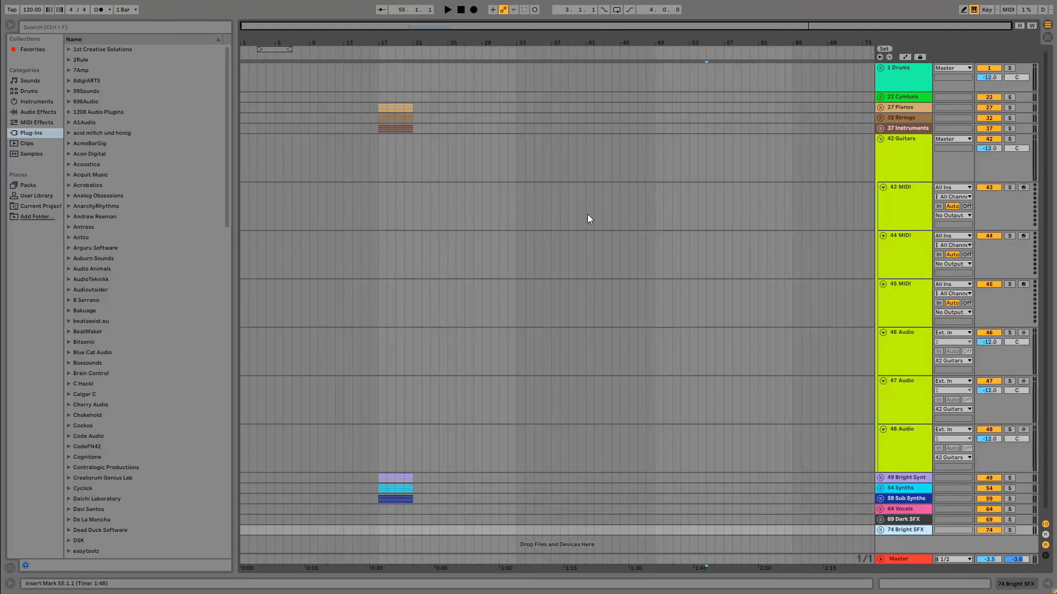
pyautogui.moveTo(380, 203); pyautogui.dragTo(410, 205)
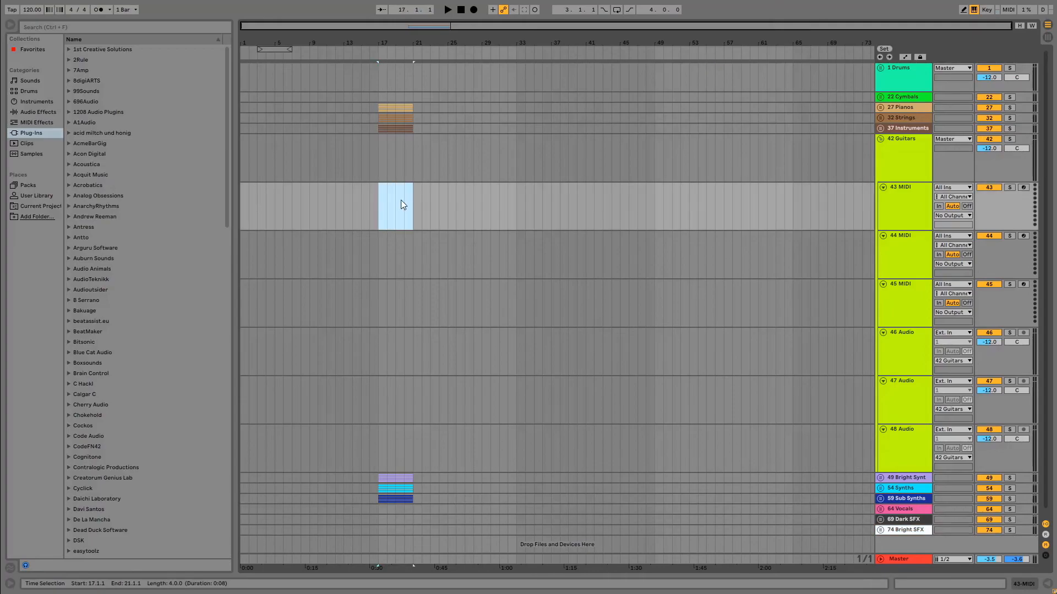
pyautogui.rightClick(398, 200)
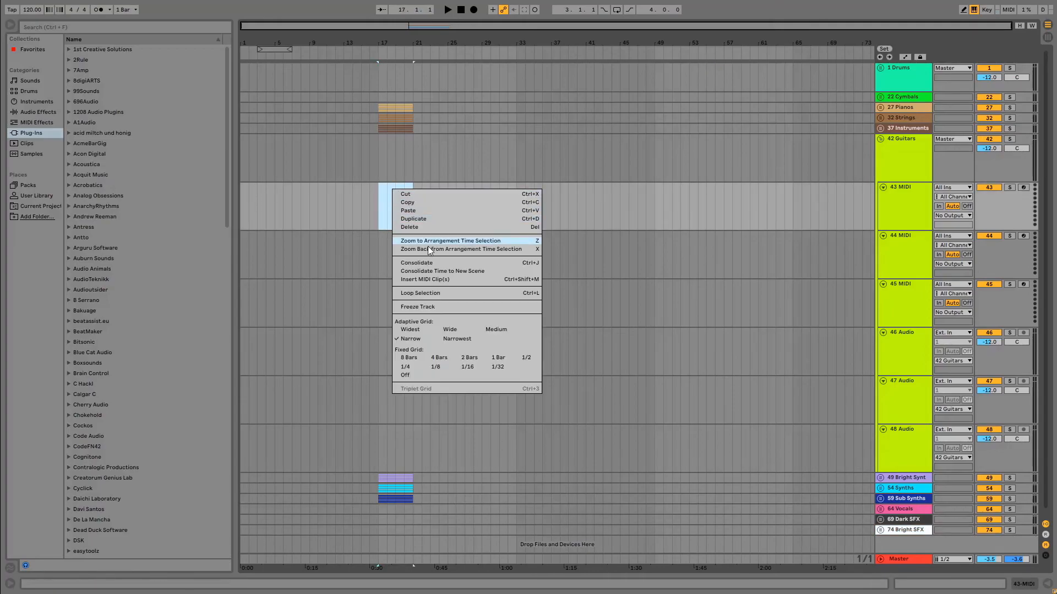
pyautogui.click(431, 280)
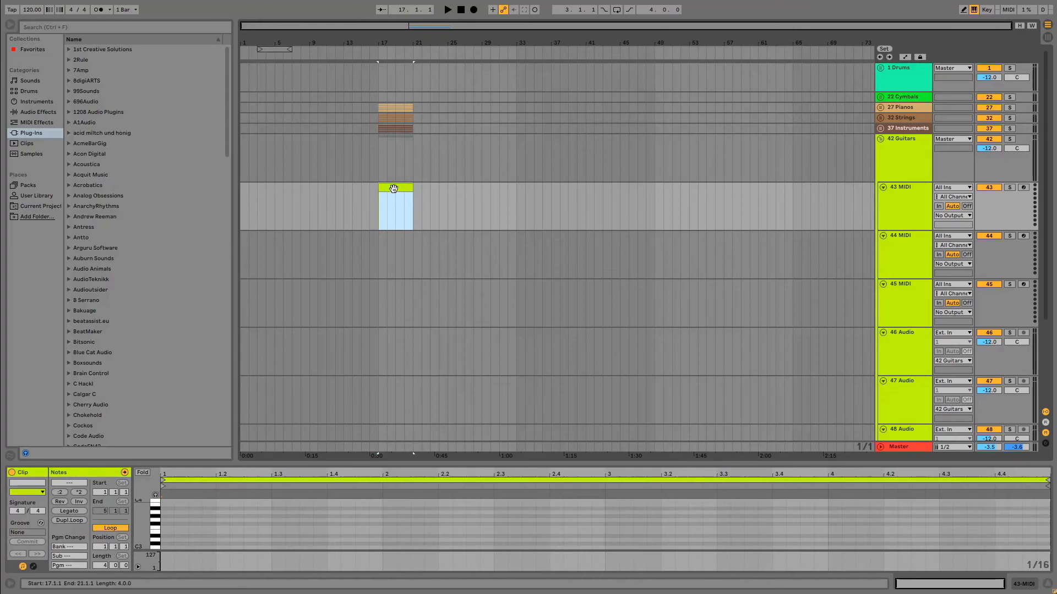
pyautogui.moveTo(393, 189); pyautogui.dragTo(390, 292)
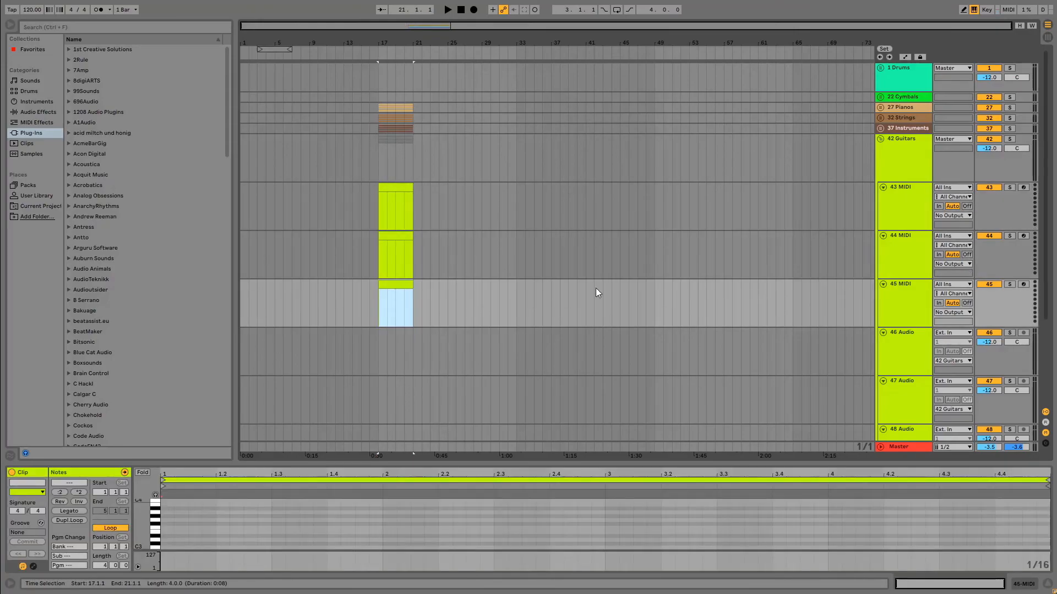
pyautogui.click(880, 139)
pyautogui.click(776, 211)
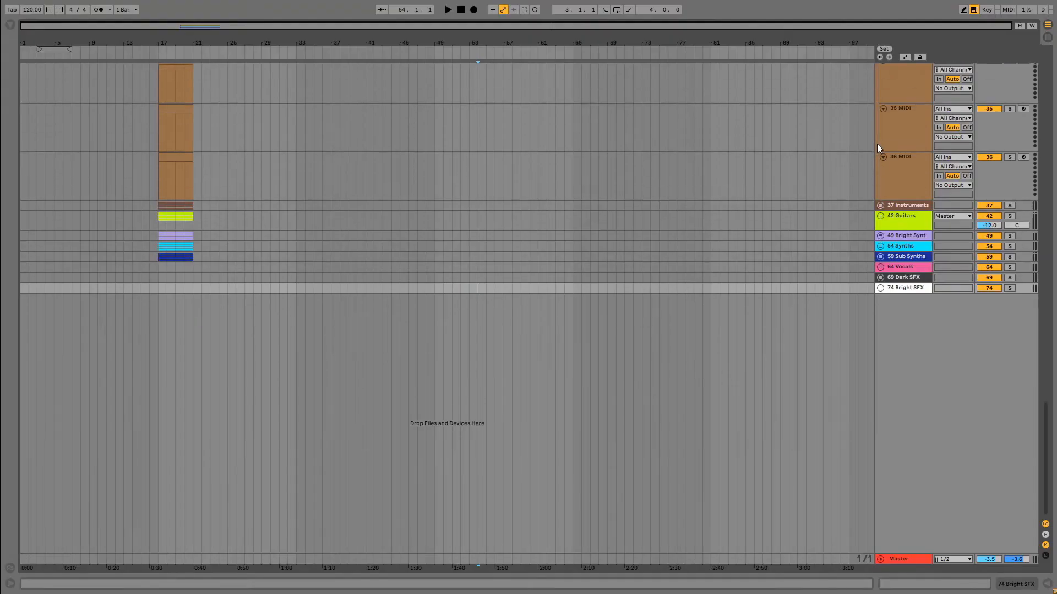
# Fold the Strings and Pianos groups.
pyautogui.scroll(5, 876, 144)
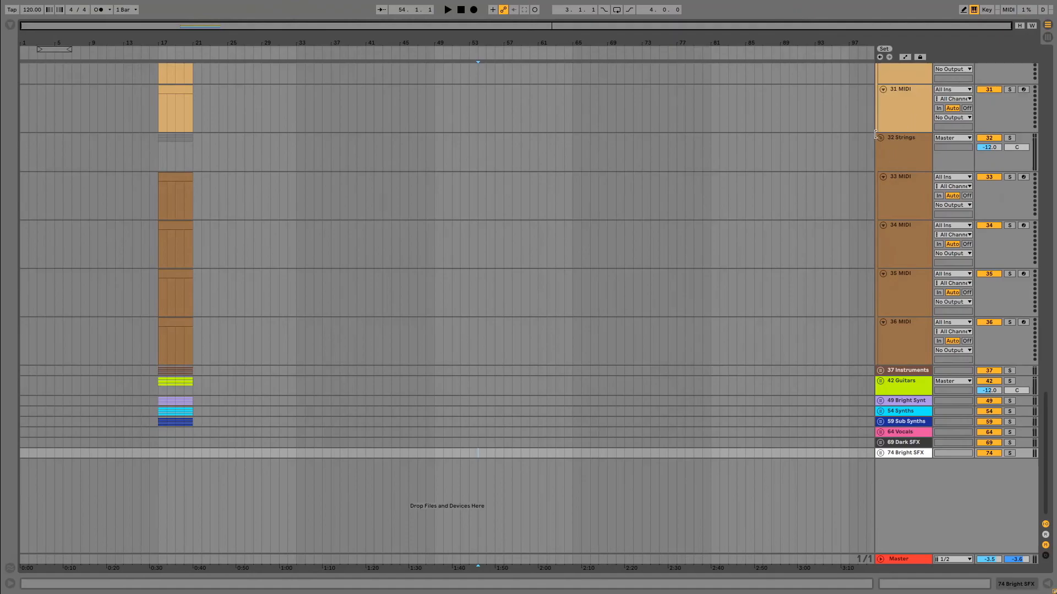
pyautogui.click(880, 138)
pyautogui.scroll(3, 875, 165)
pyautogui.scroll(2, 874, 160)
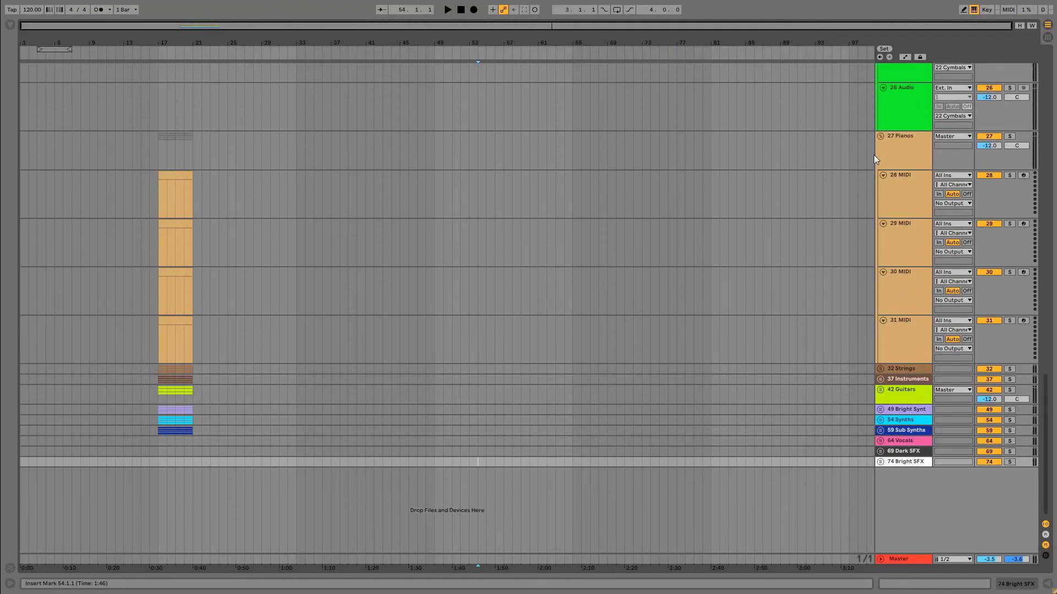
pyautogui.click(879, 138)
pyautogui.scroll(3, 873, 165)
pyautogui.scroll(2, 870, 165)
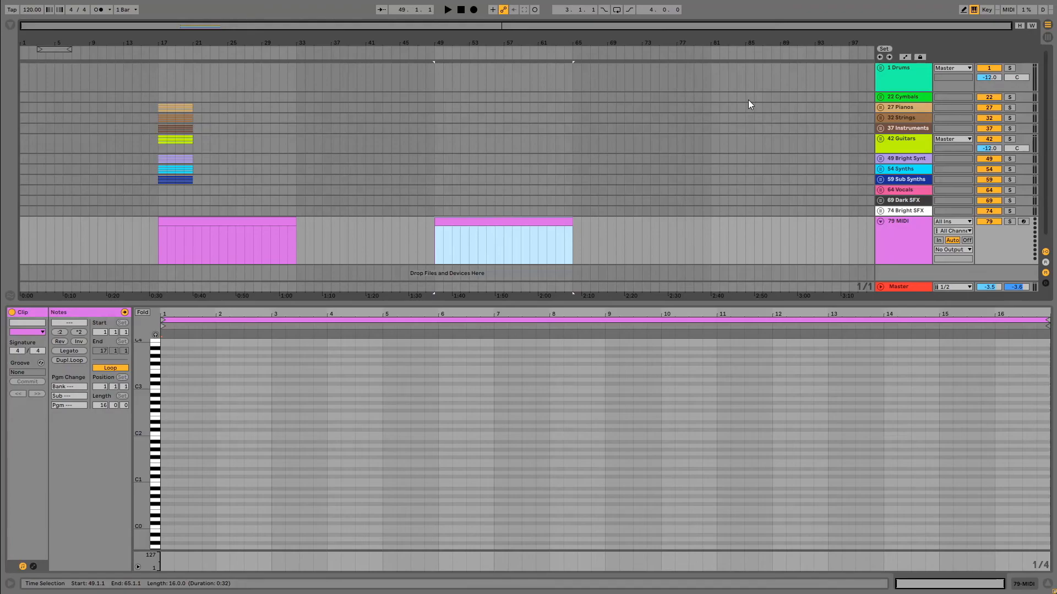
# Compare the program change settings of the two 16-bar clips on the extra MIDI track, and reset the first clip's program to none.
pyautogui.click(212, 221)
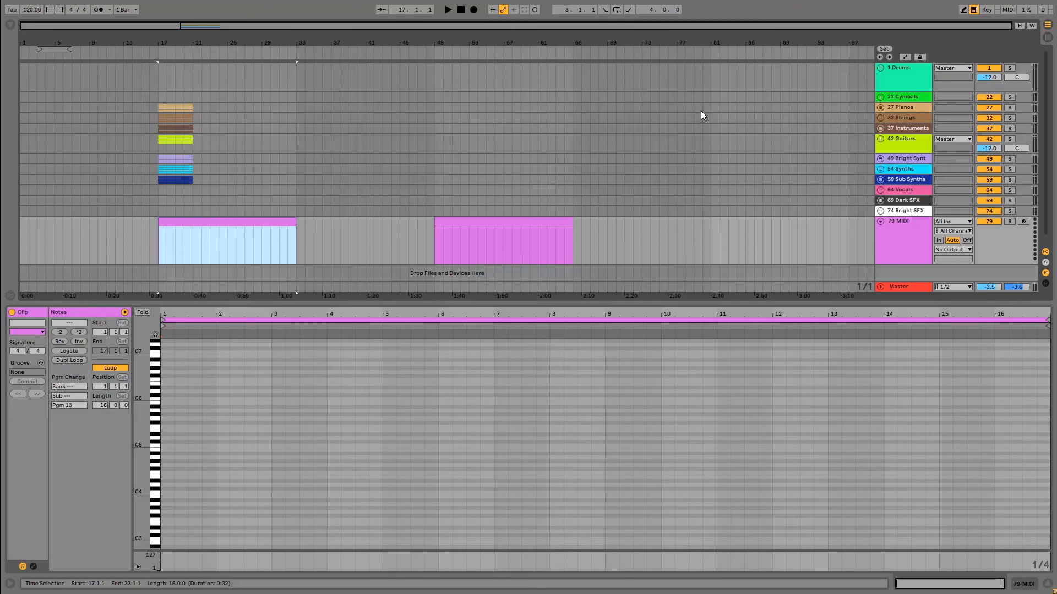
pyautogui.click(513, 221)
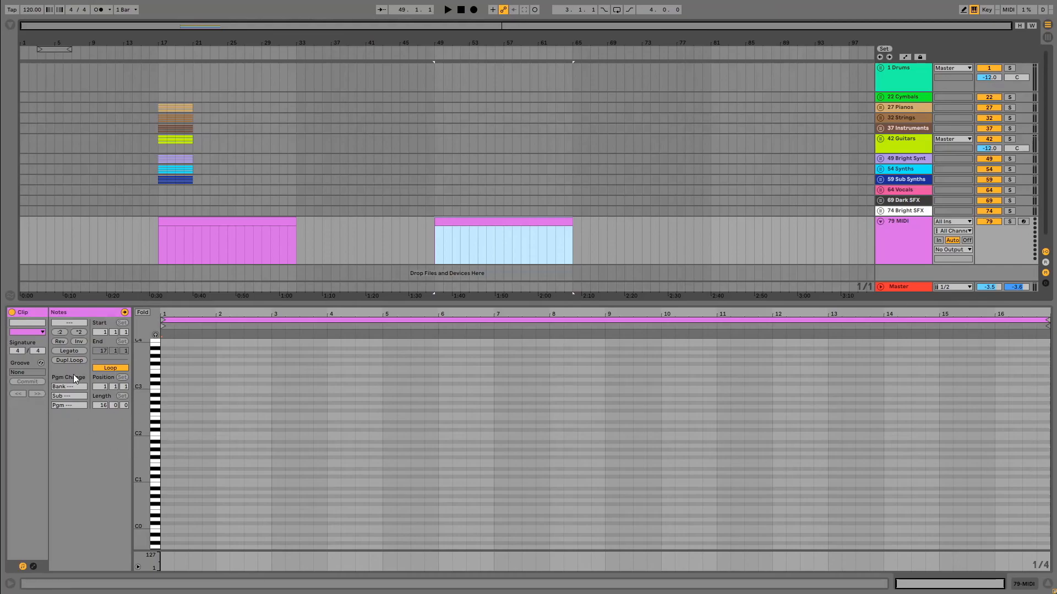
pyautogui.click(214, 225)
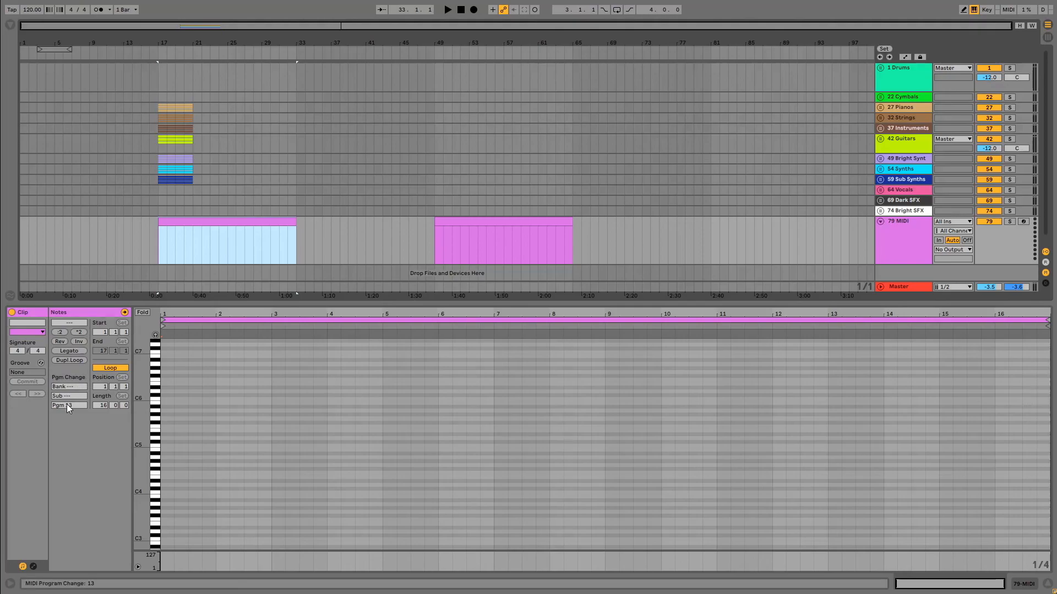
pyautogui.click(478, 226)
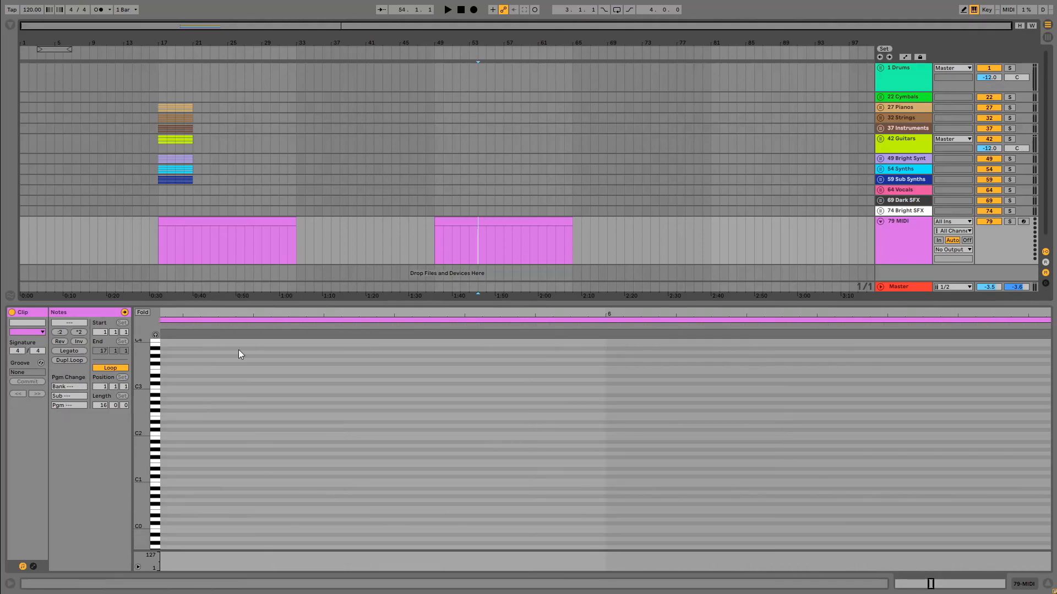
pyautogui.click(245, 223)
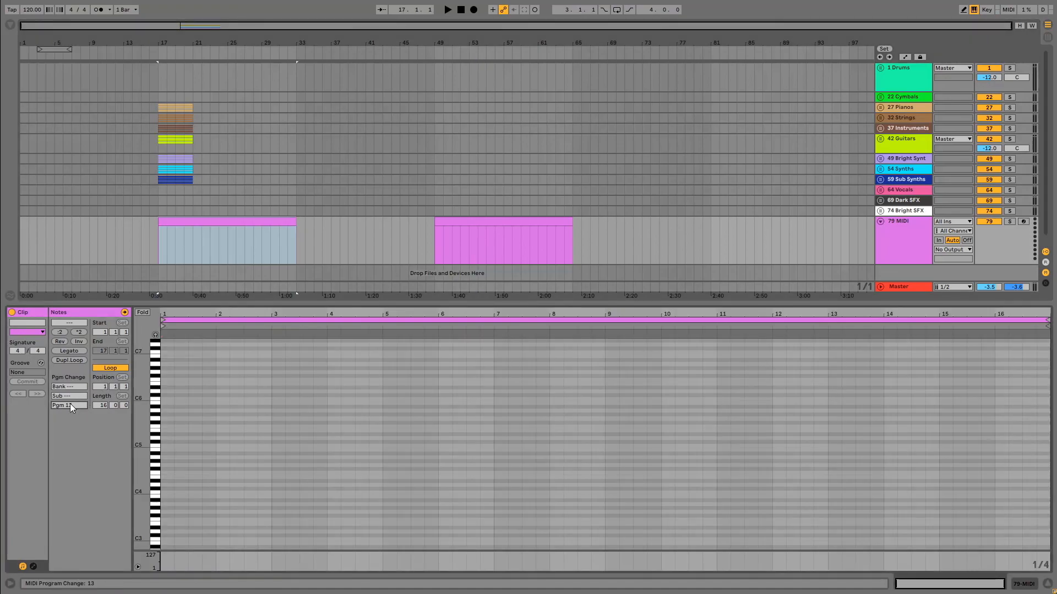
pyautogui.moveTo(69, 406); pyautogui.dragTo(69, 421)
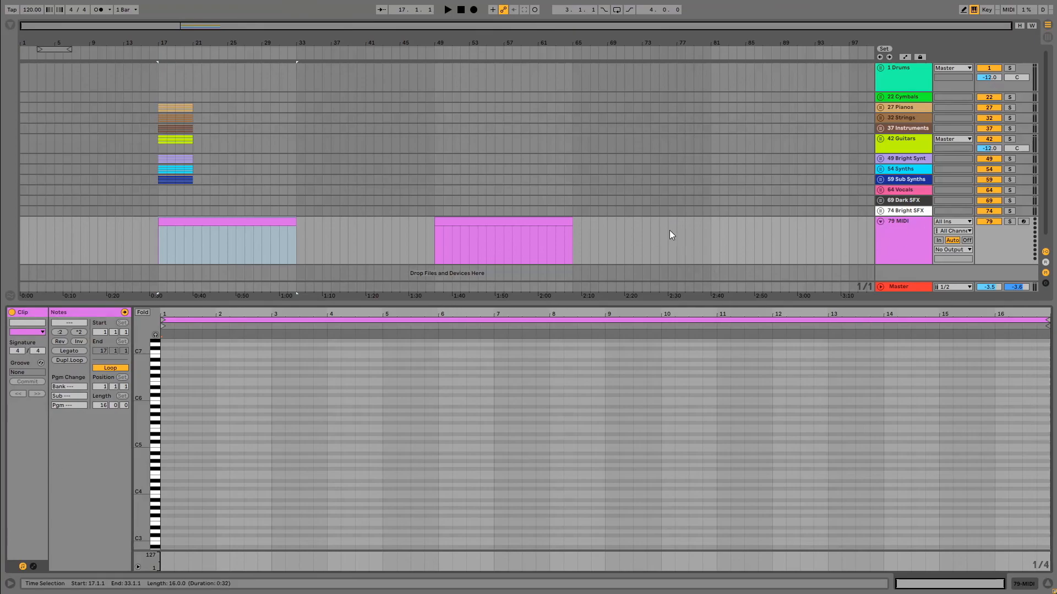
# Delete both 16-bar clips and the extra MIDI track below Bright SFX, and hide the clip detail view.
pyautogui.moveTo(670, 231); pyautogui.dragTo(20, 236)
pyautogui.press('Delete')
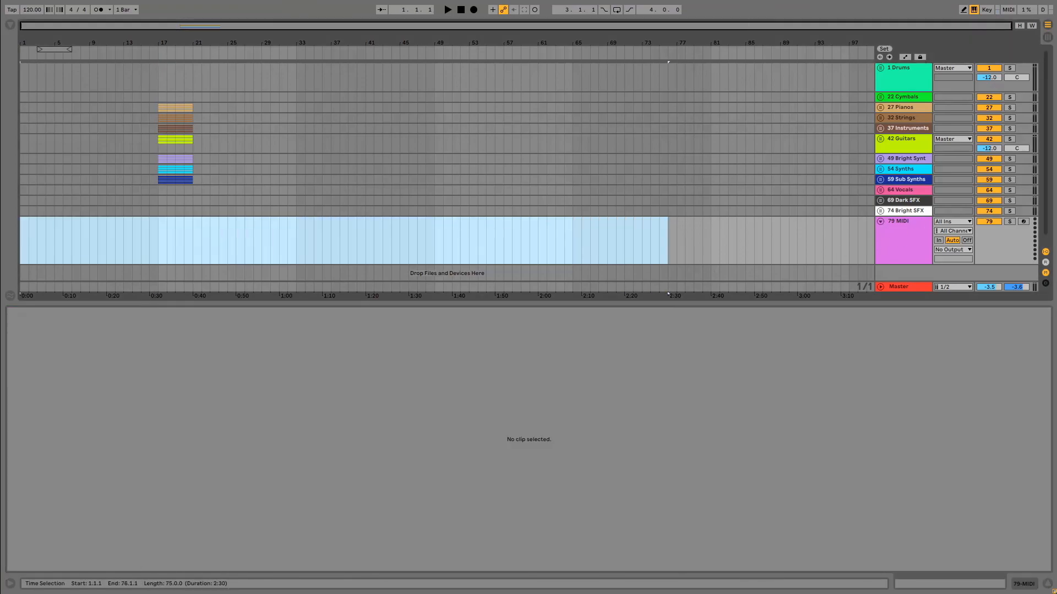
pyautogui.click(924, 235)
pyautogui.press('Delete')
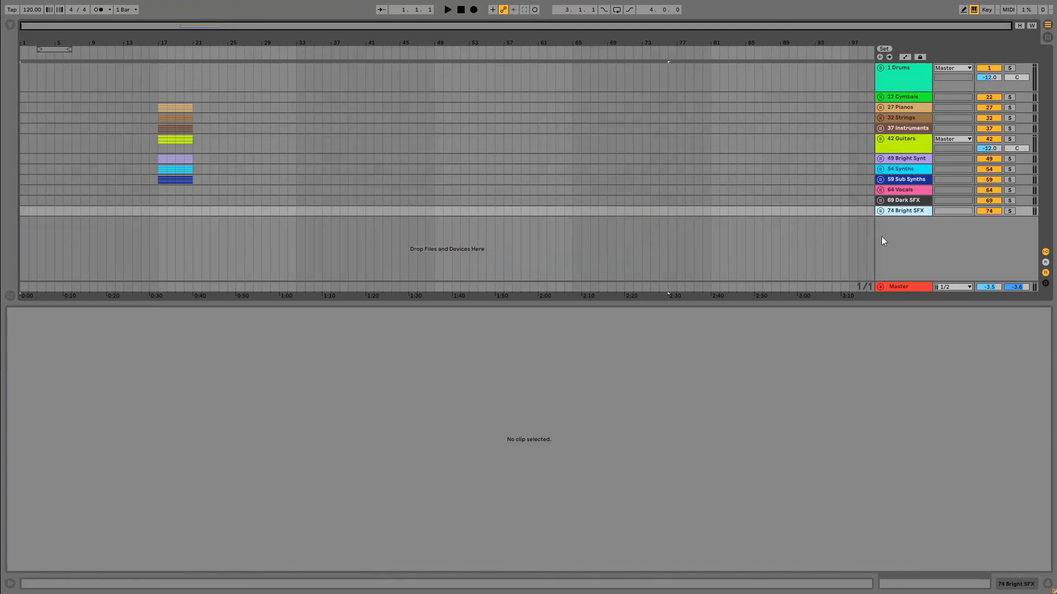
pyautogui.click(1049, 584)
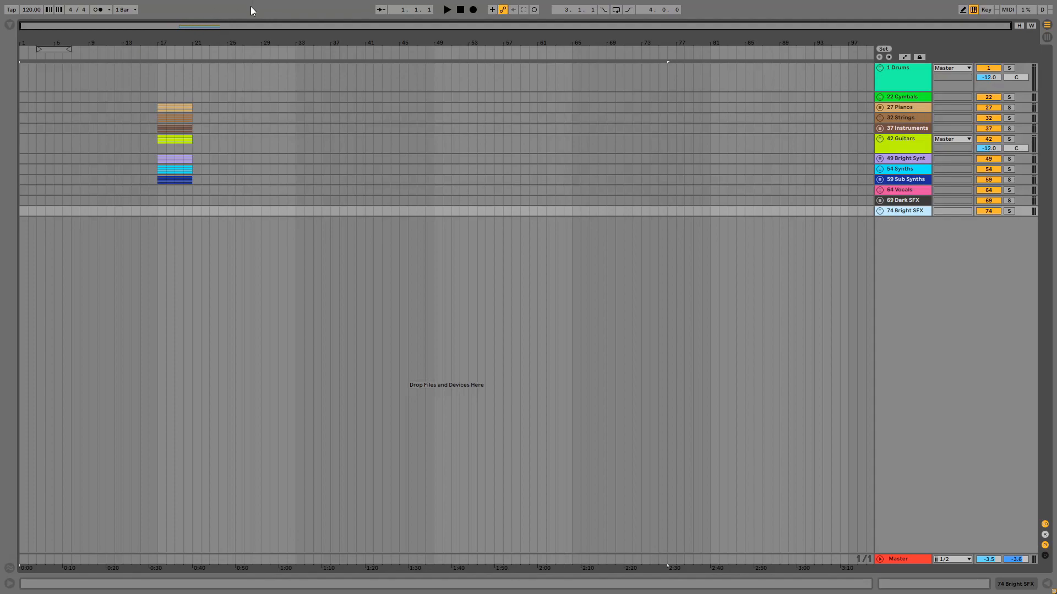
# Change the interface theme to Nightshade copy in the preferences, and return to the full-screen arrangement.
pyautogui.press('F11')
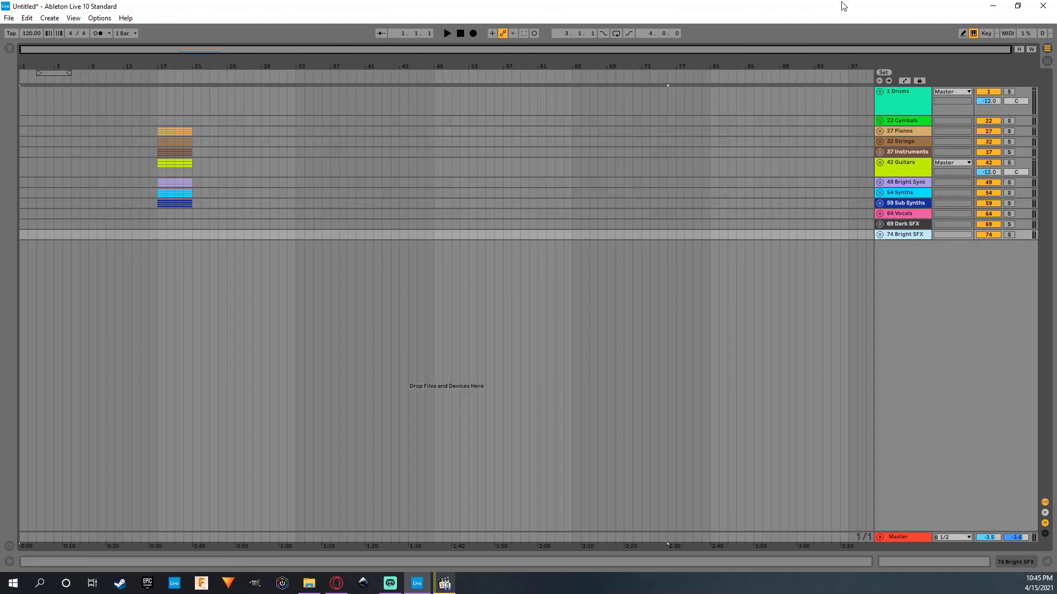
pyautogui.press('F11')
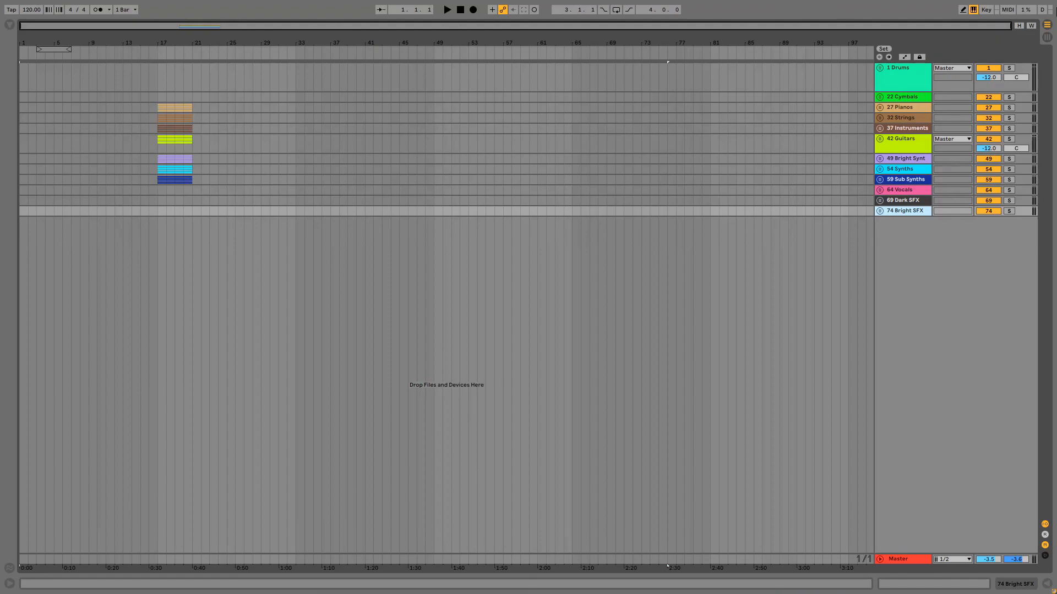
pyautogui.hotkey('ctrl', ',')
pyautogui.click(415, 204)
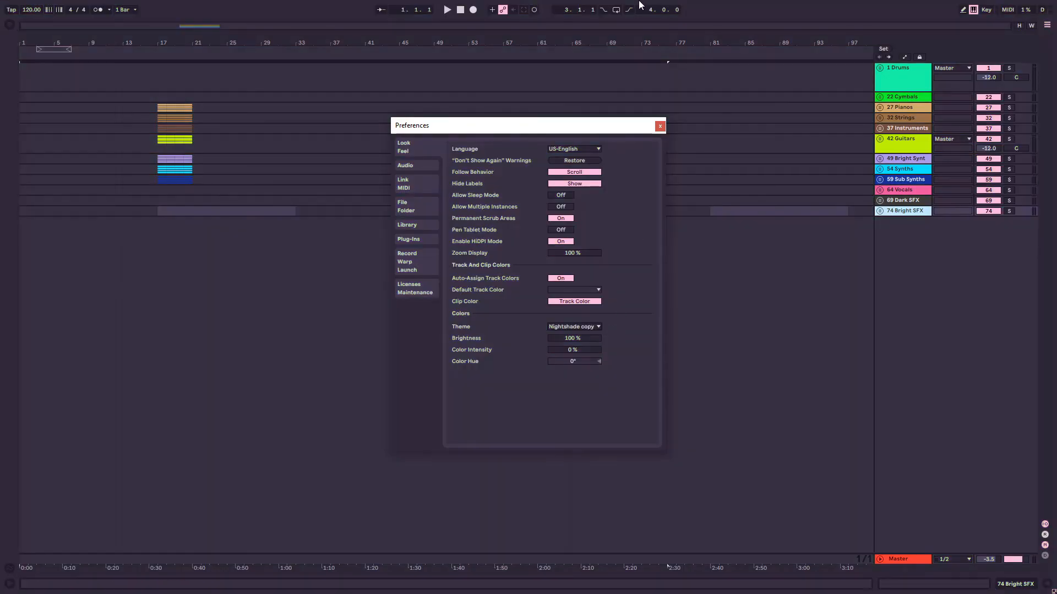
pyautogui.click(660, 126)
pyautogui.click(363, 190)
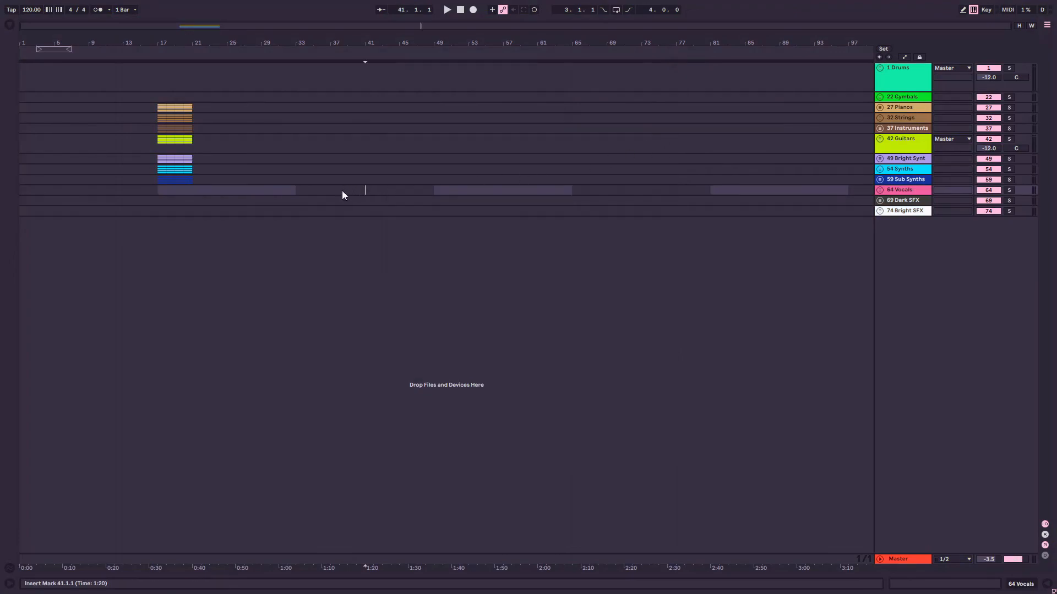
pyautogui.click(305, 211)
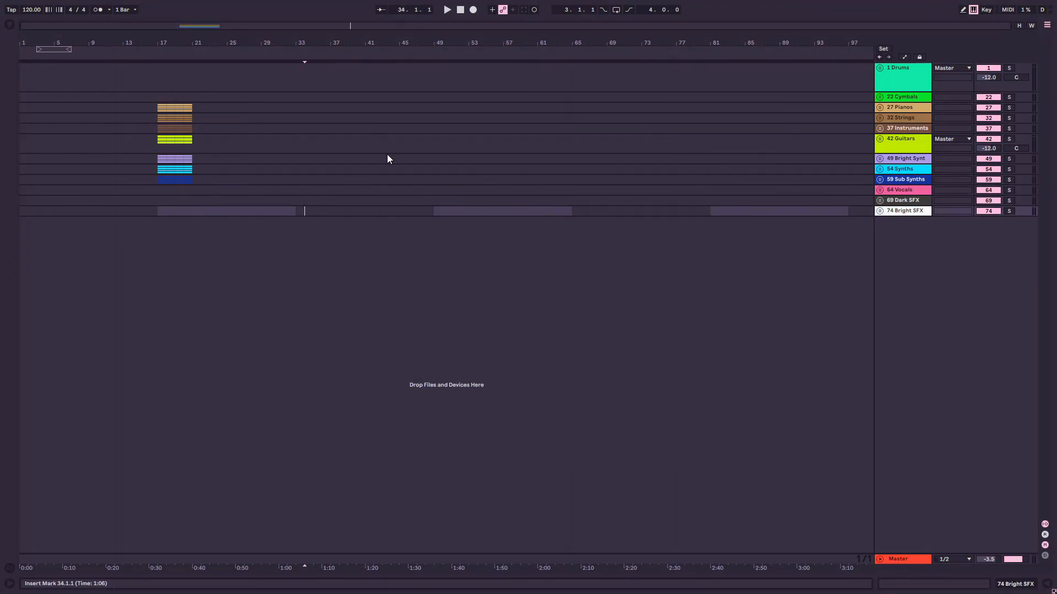